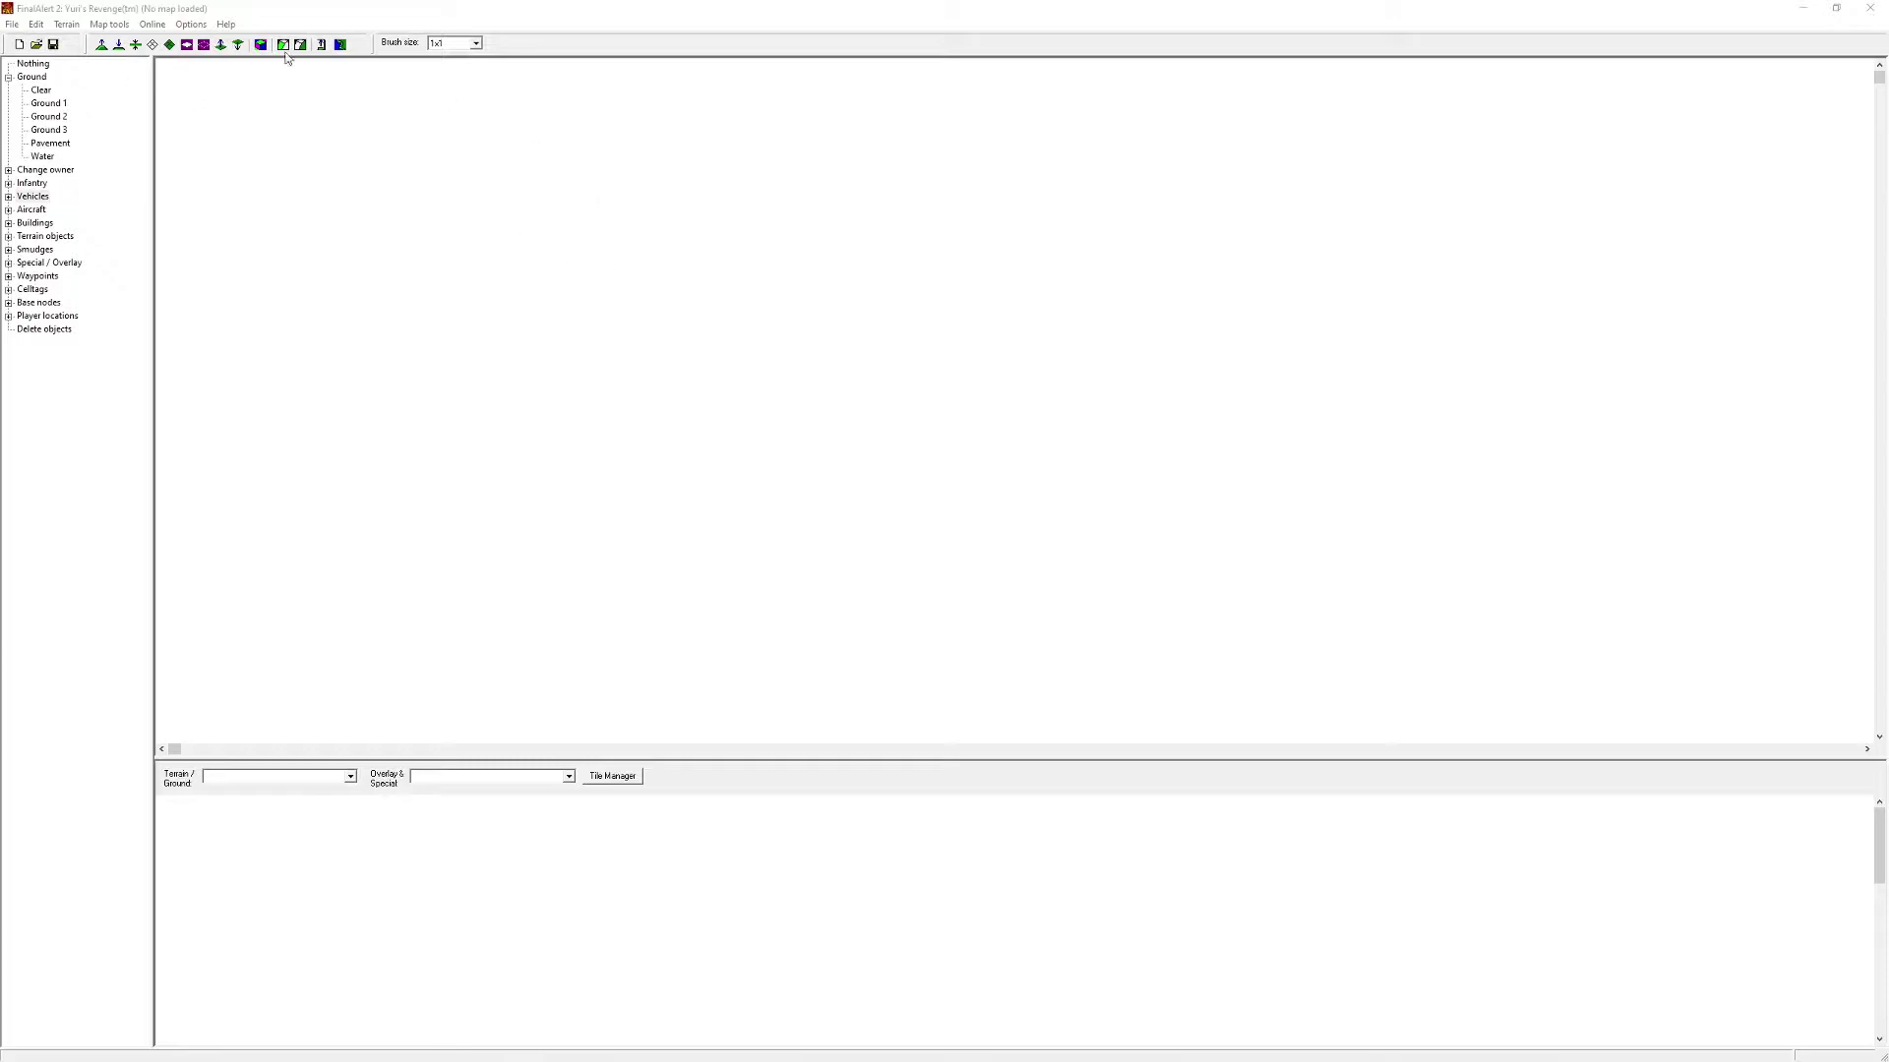
- Start a completely new multiplayer map from scratch, leaving global AI triggers off
left_click(12, 24)
mouse_move(35, 24)
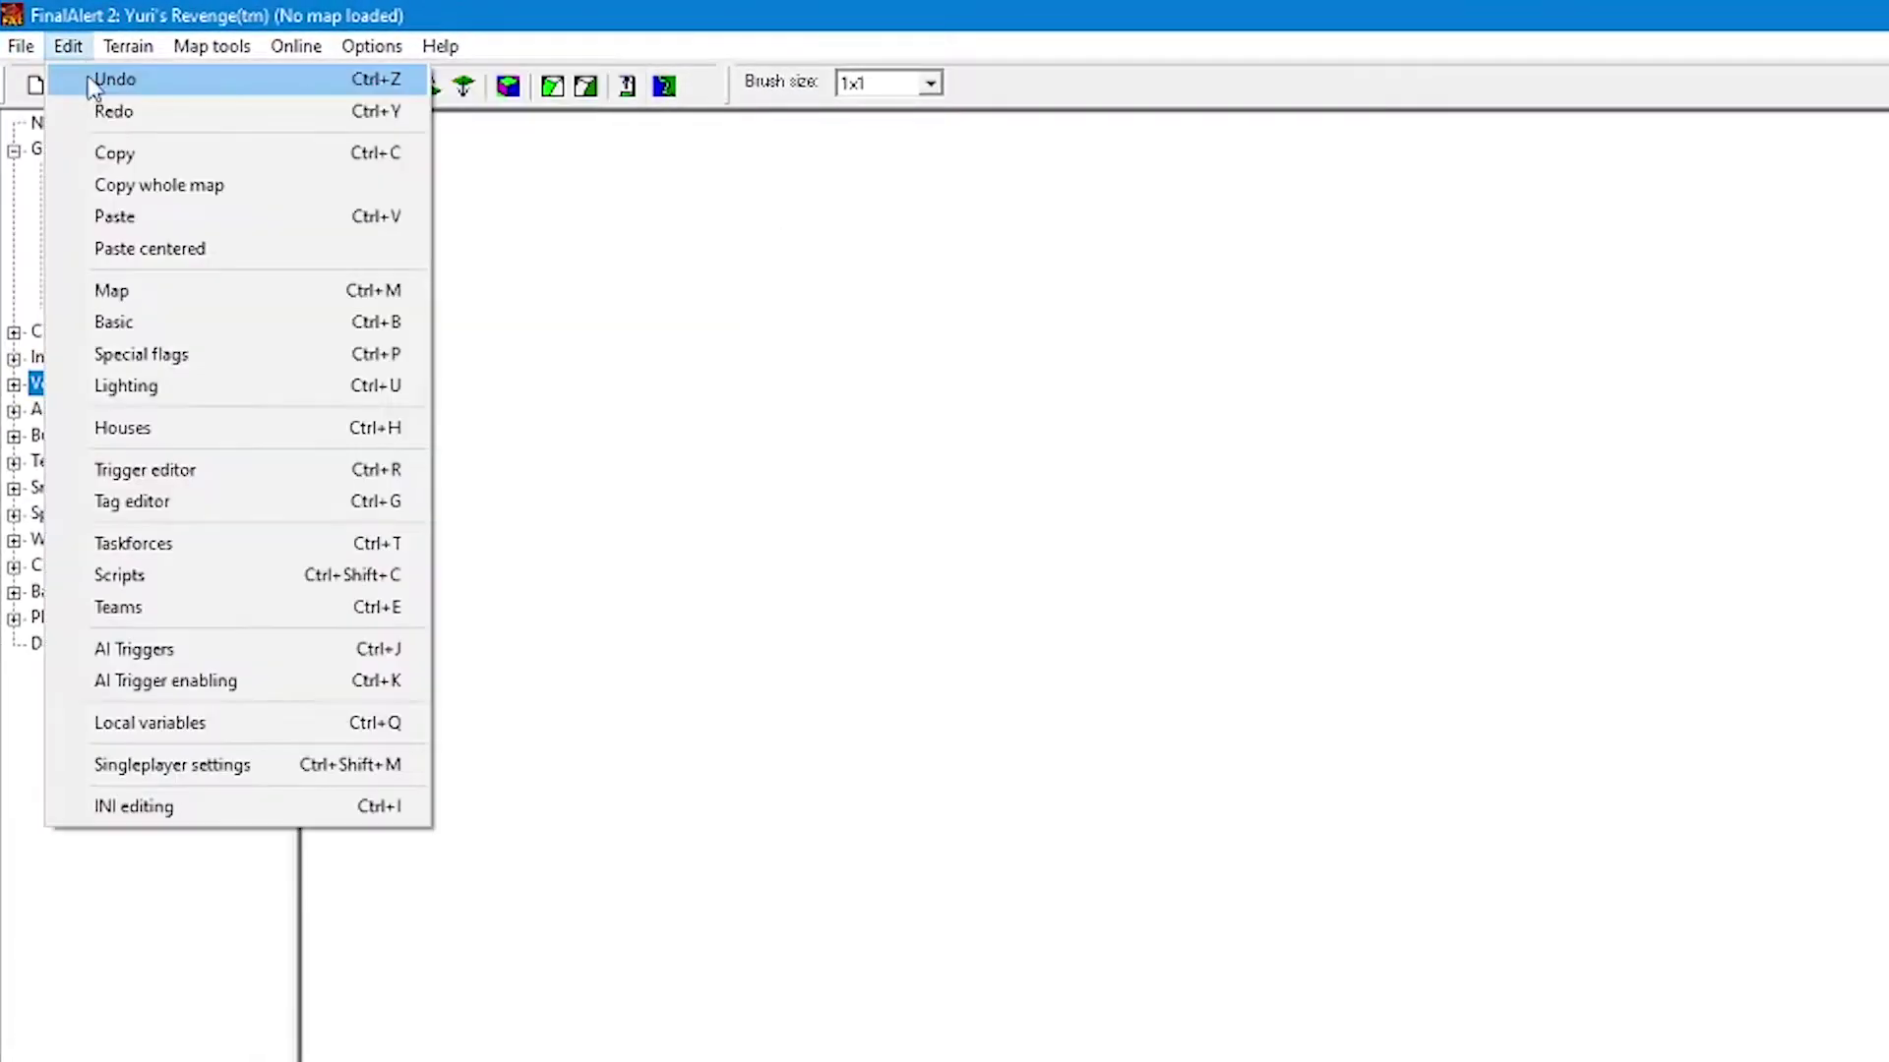
left_click(34, 76)
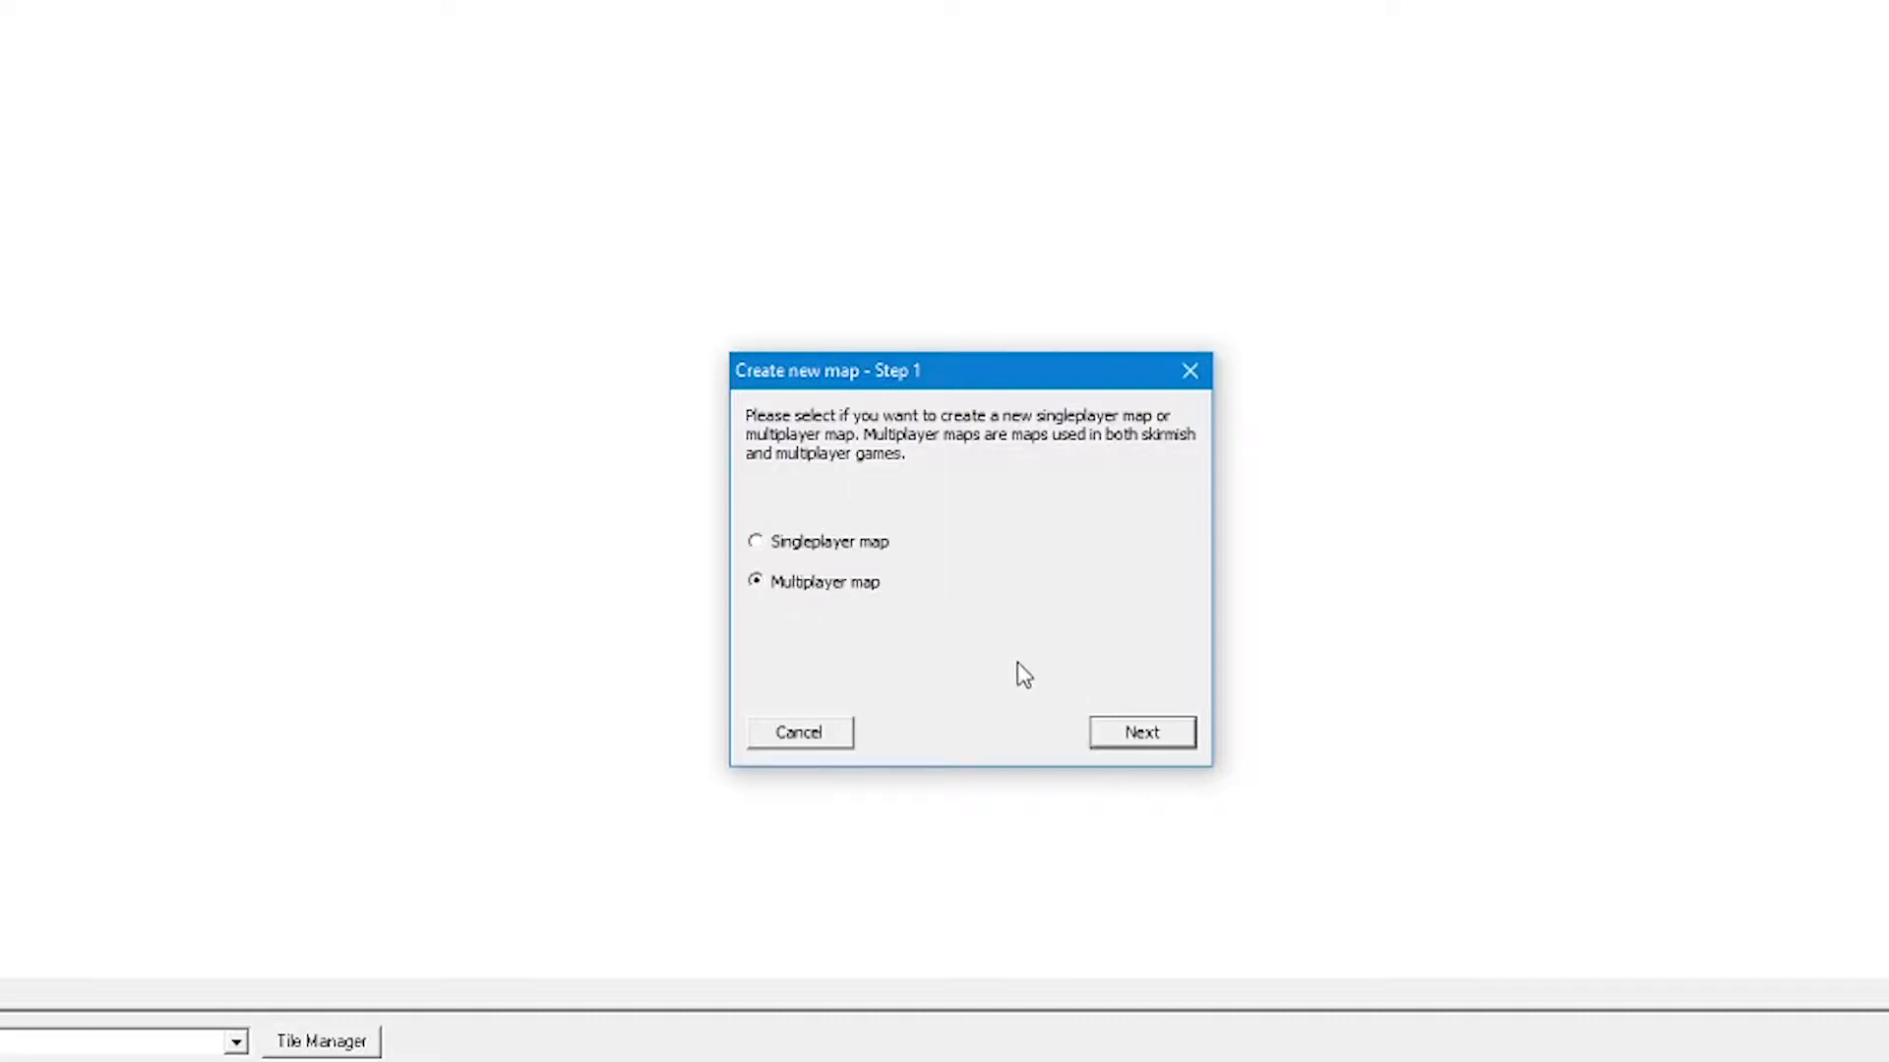
left_click(1138, 729)
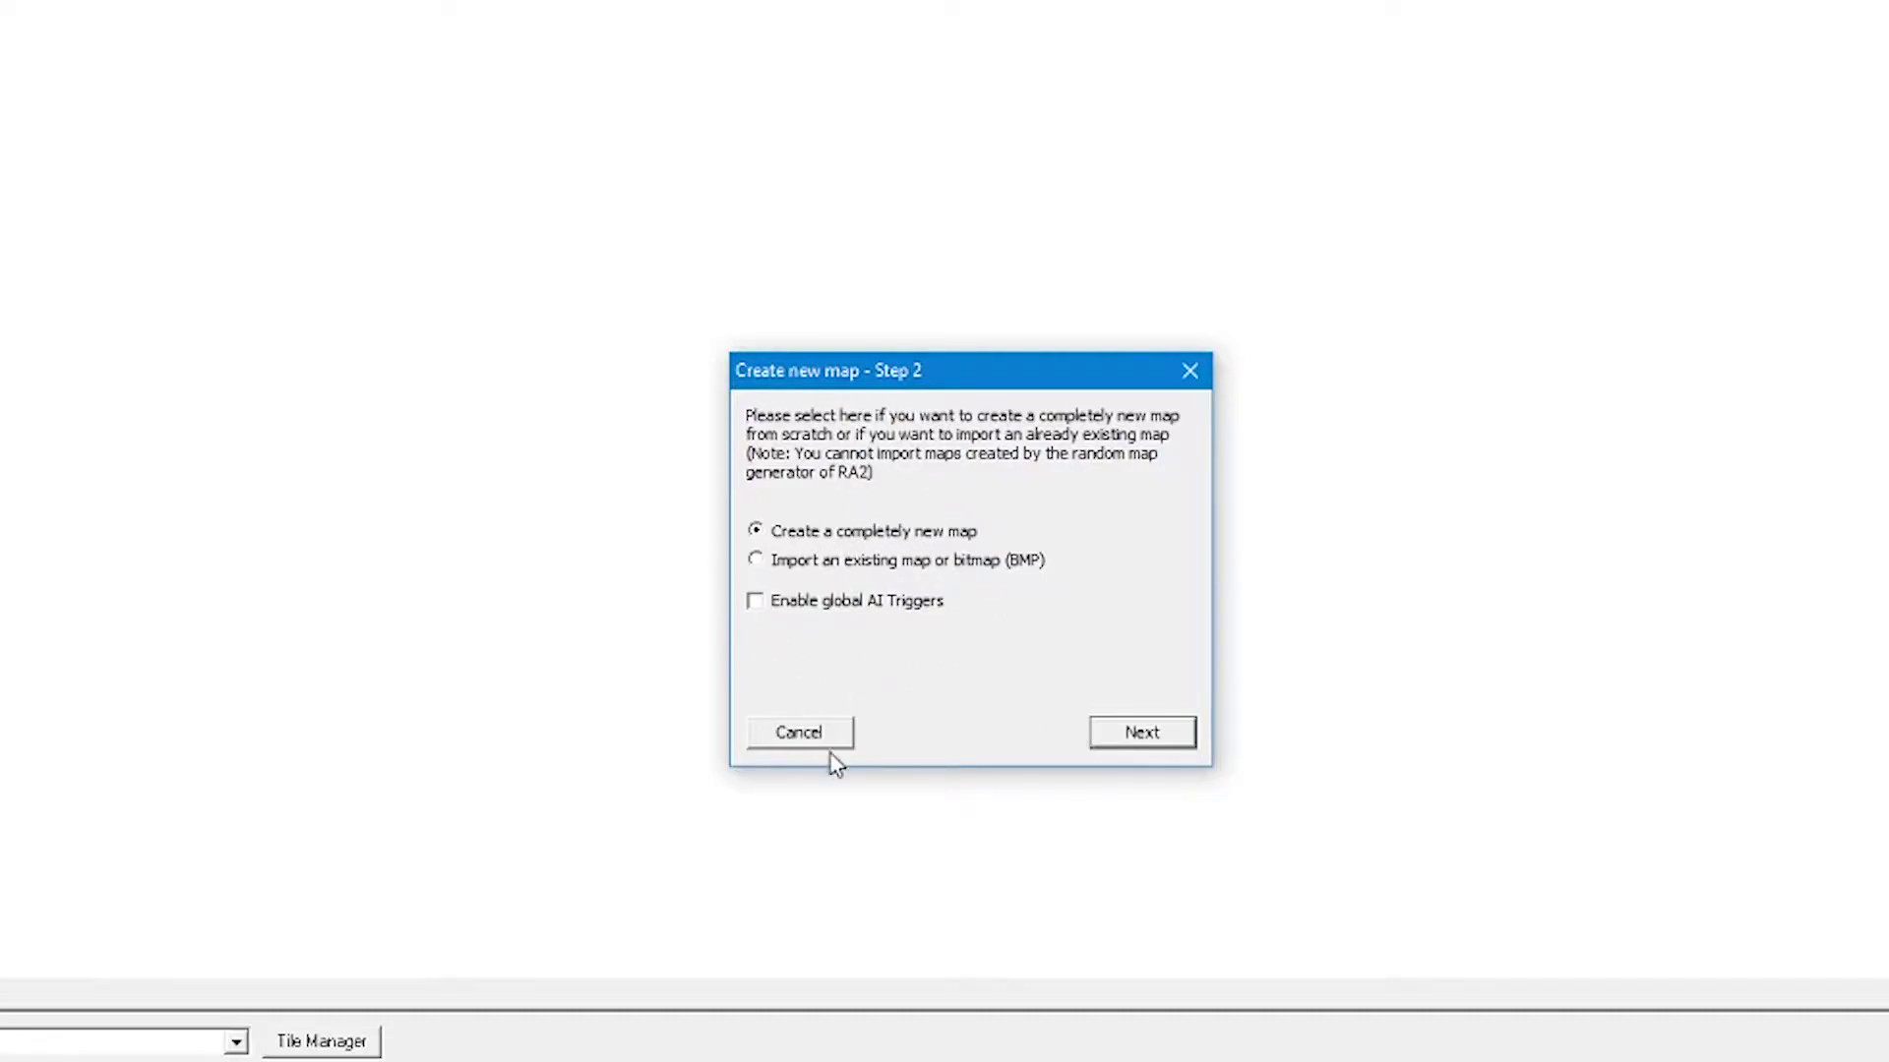
left_click(1143, 734)
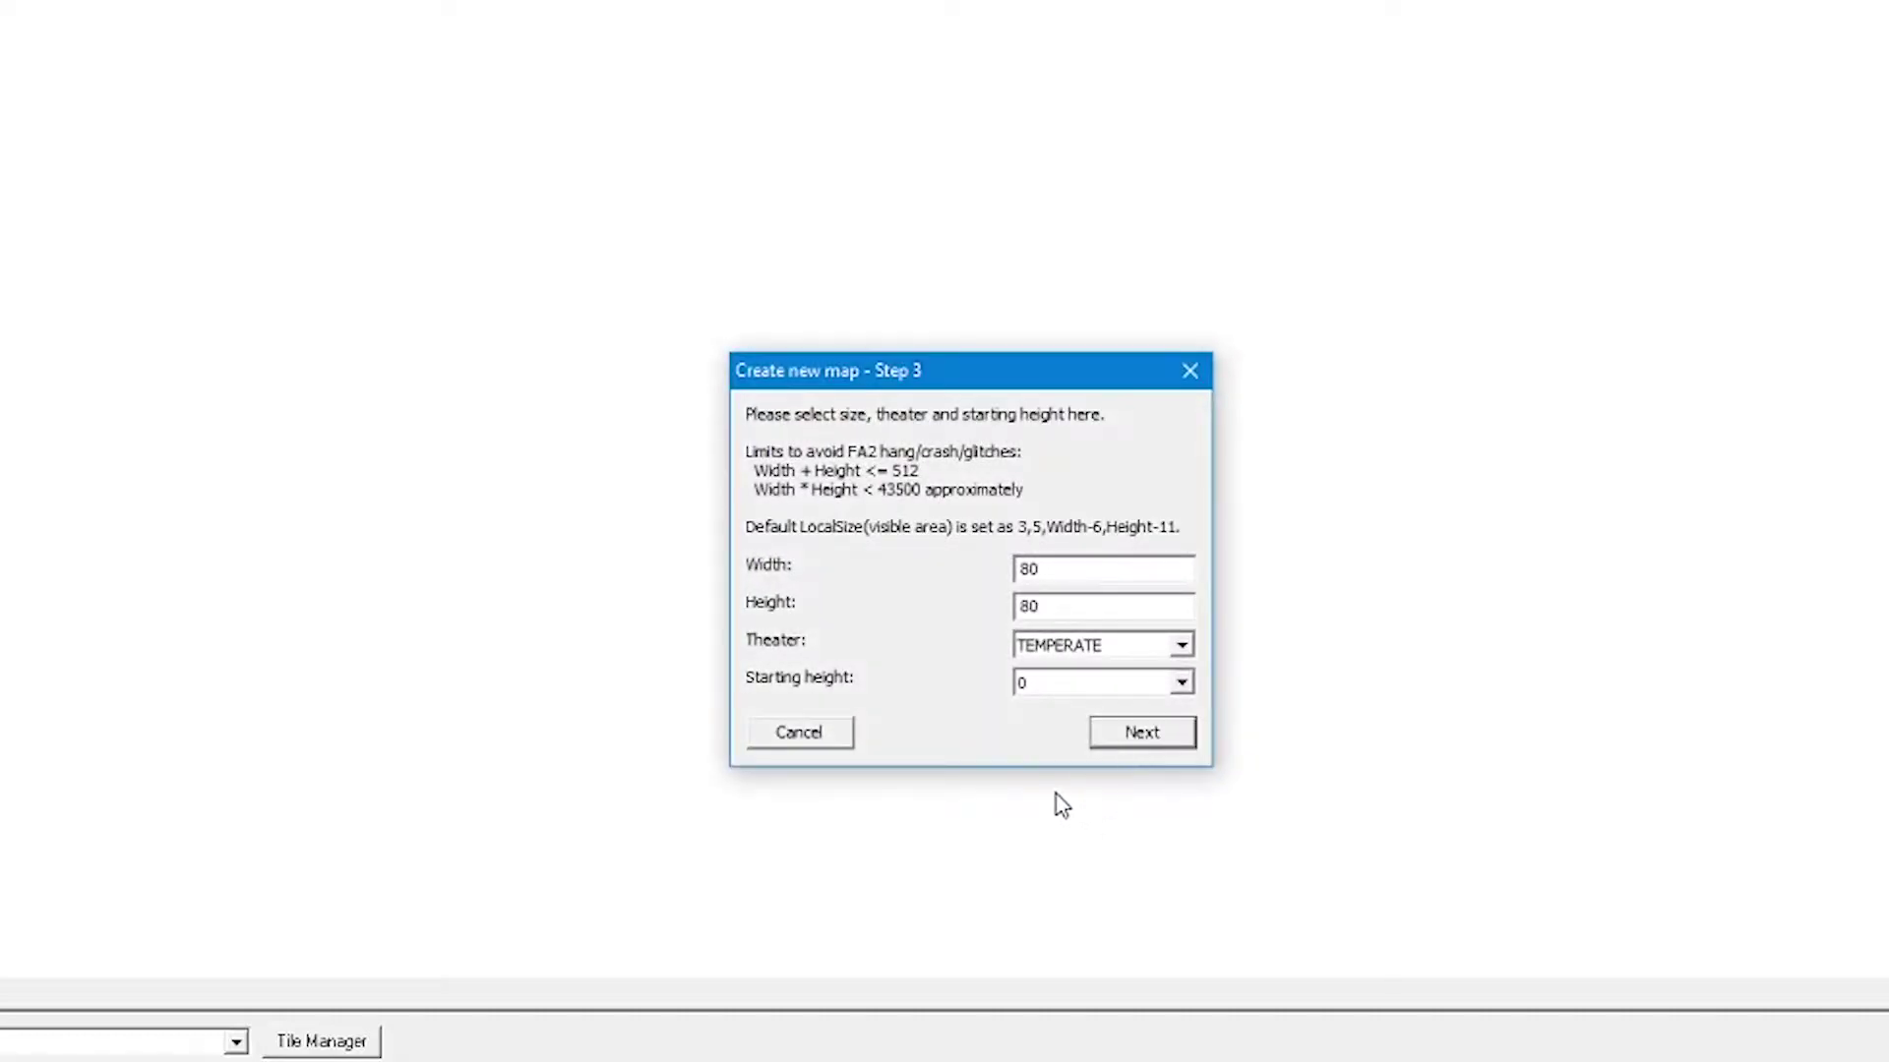
- Set the new map's width and height to 100 each
left_click_drag(1087, 571, 953, 583)
left_click_drag(1069, 617, 952, 620)
left_click(1112, 682)
left_click(1075, 686)
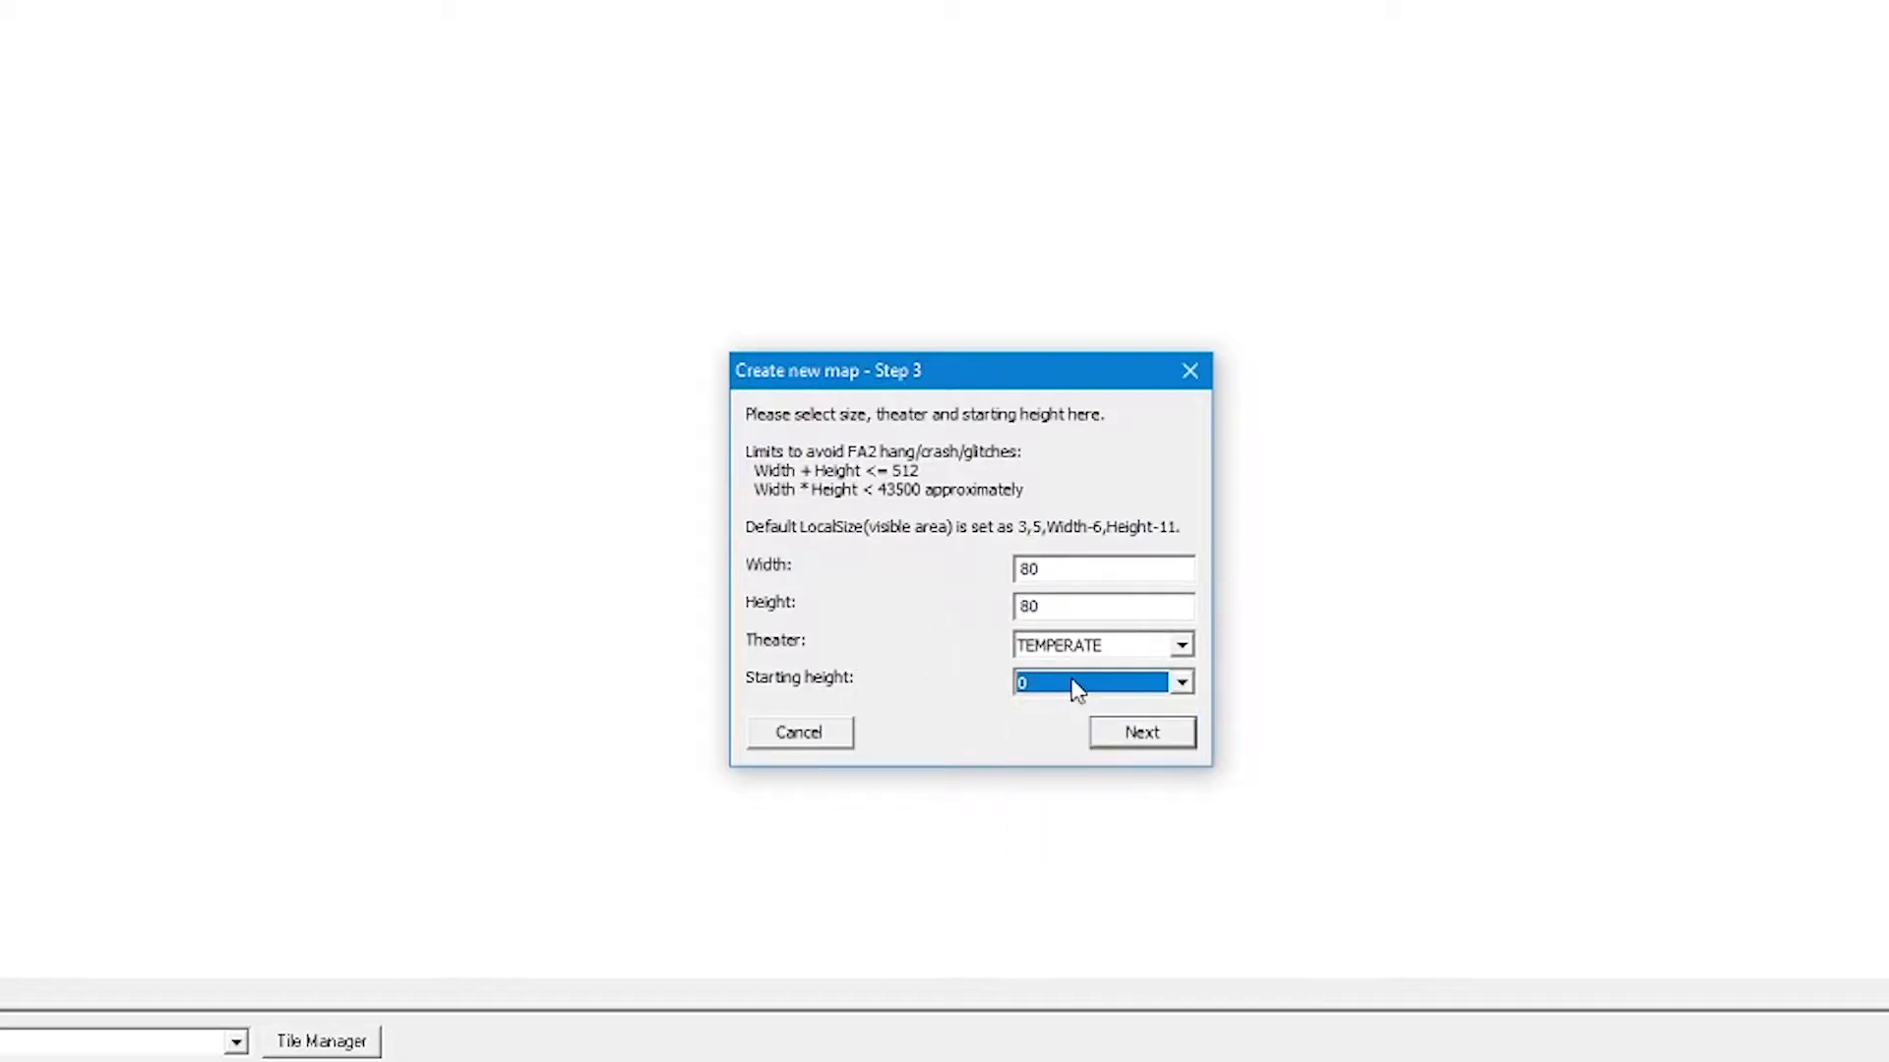
left_click_drag(1105, 570, 967, 571)
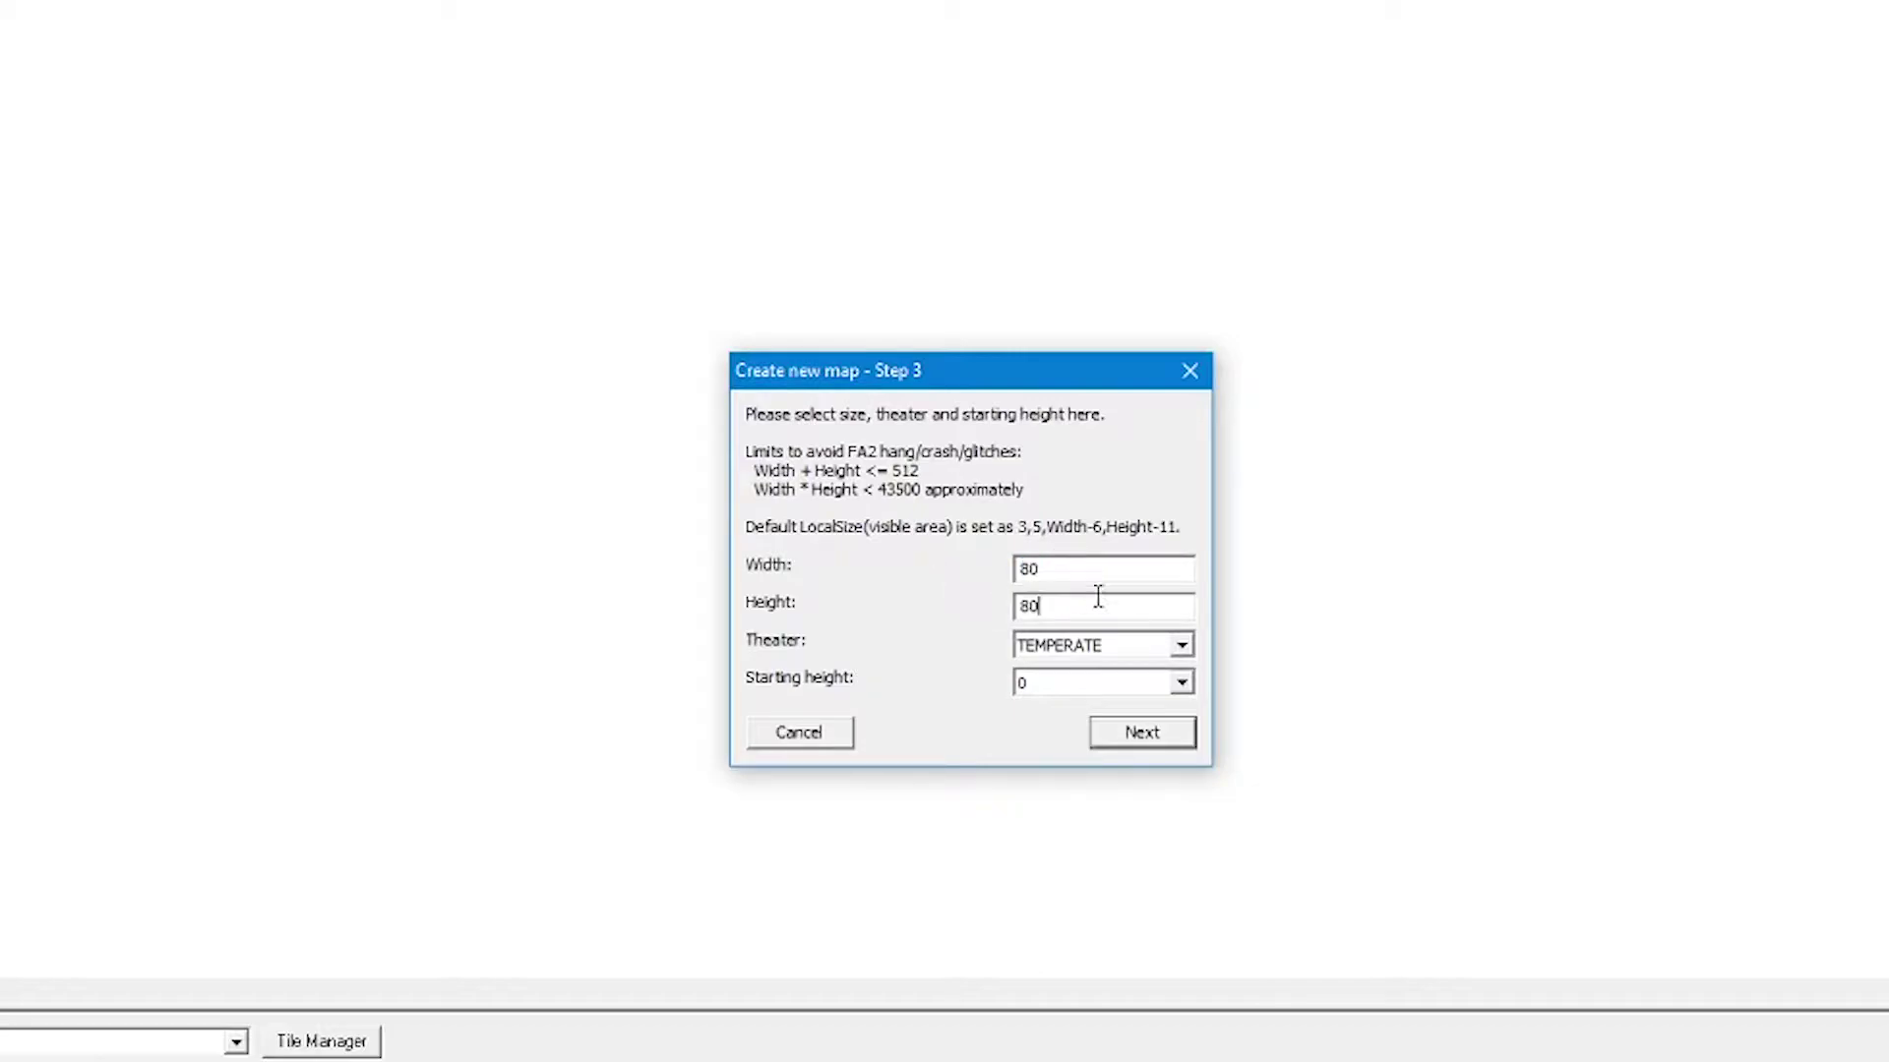
type("100")
key("Tab")
type("100")
- Choose the TEMPERATE theater with starting height 0 and create the map
left_click(1180, 645)
mouse_move(1186, 690)
left_mouse_down()
mouse_move(1194, 708)
mouse_move(1196, 672)
mouse_move(1184, 694)
left_mouse_up()
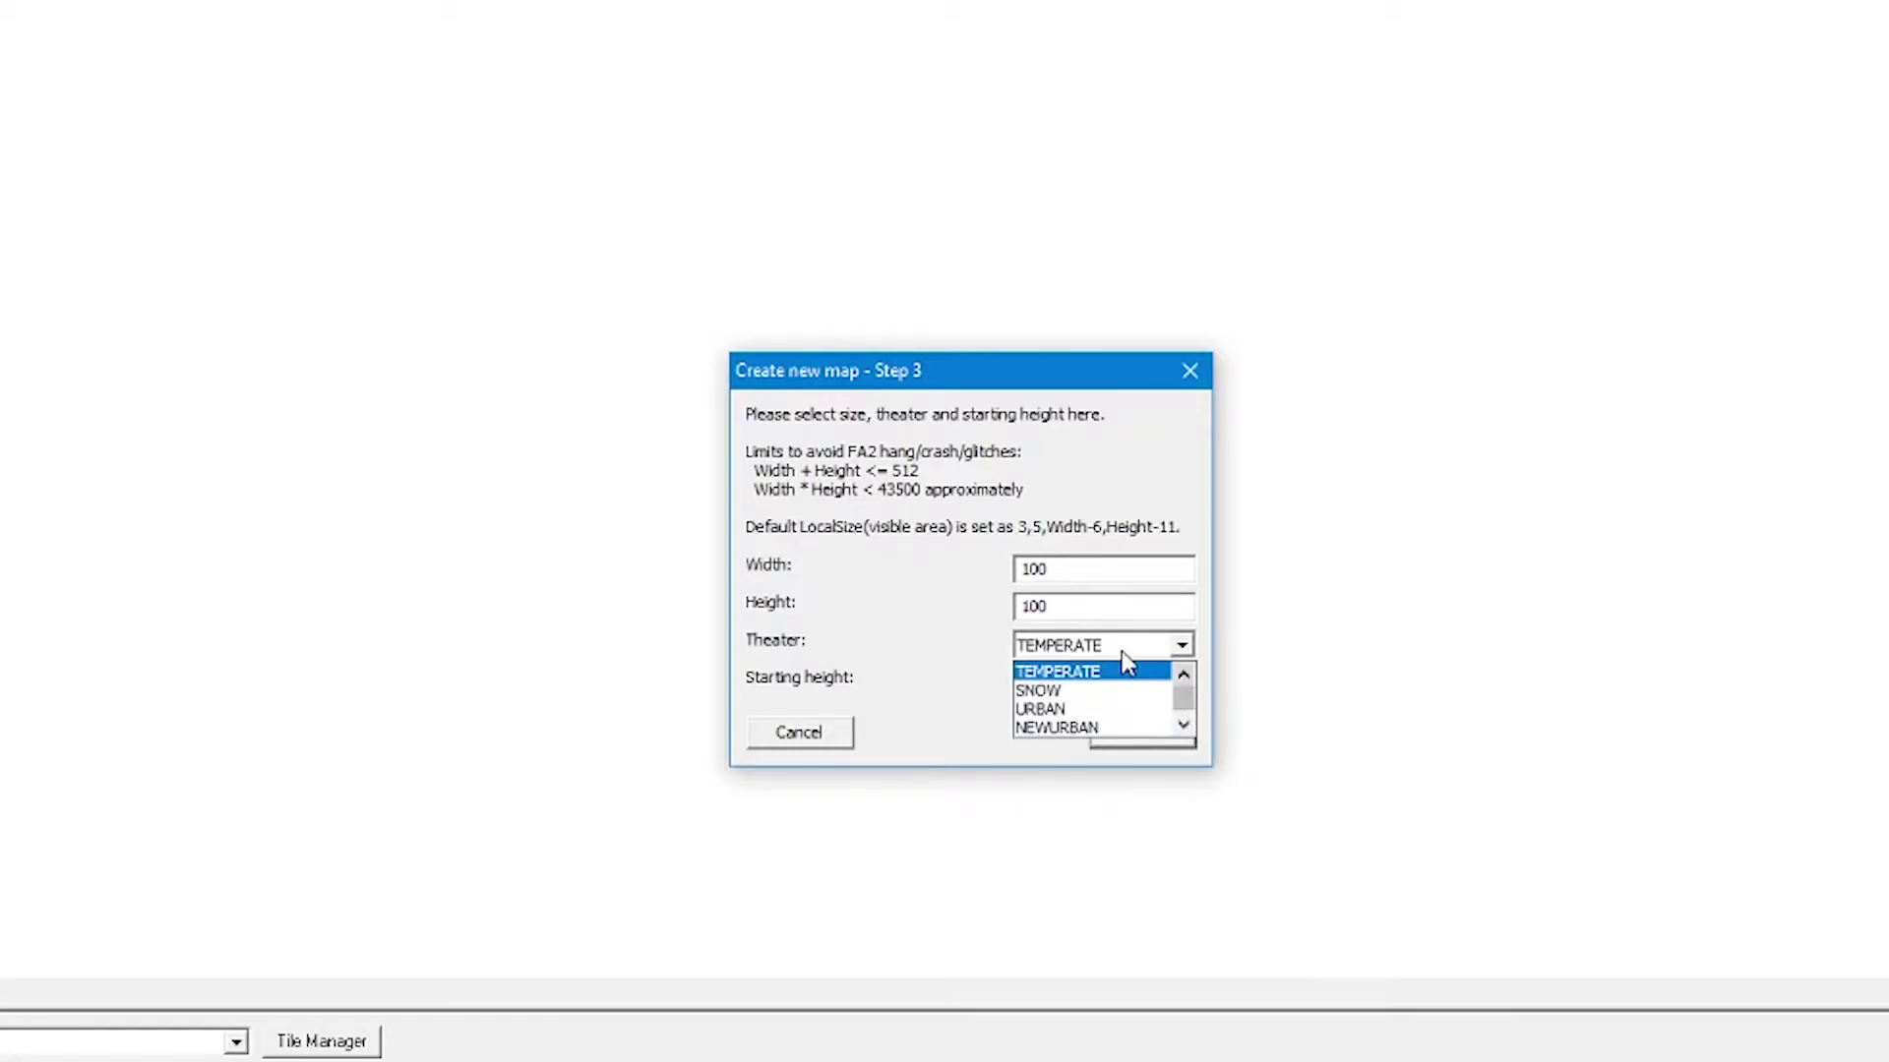
left_click(1097, 677)
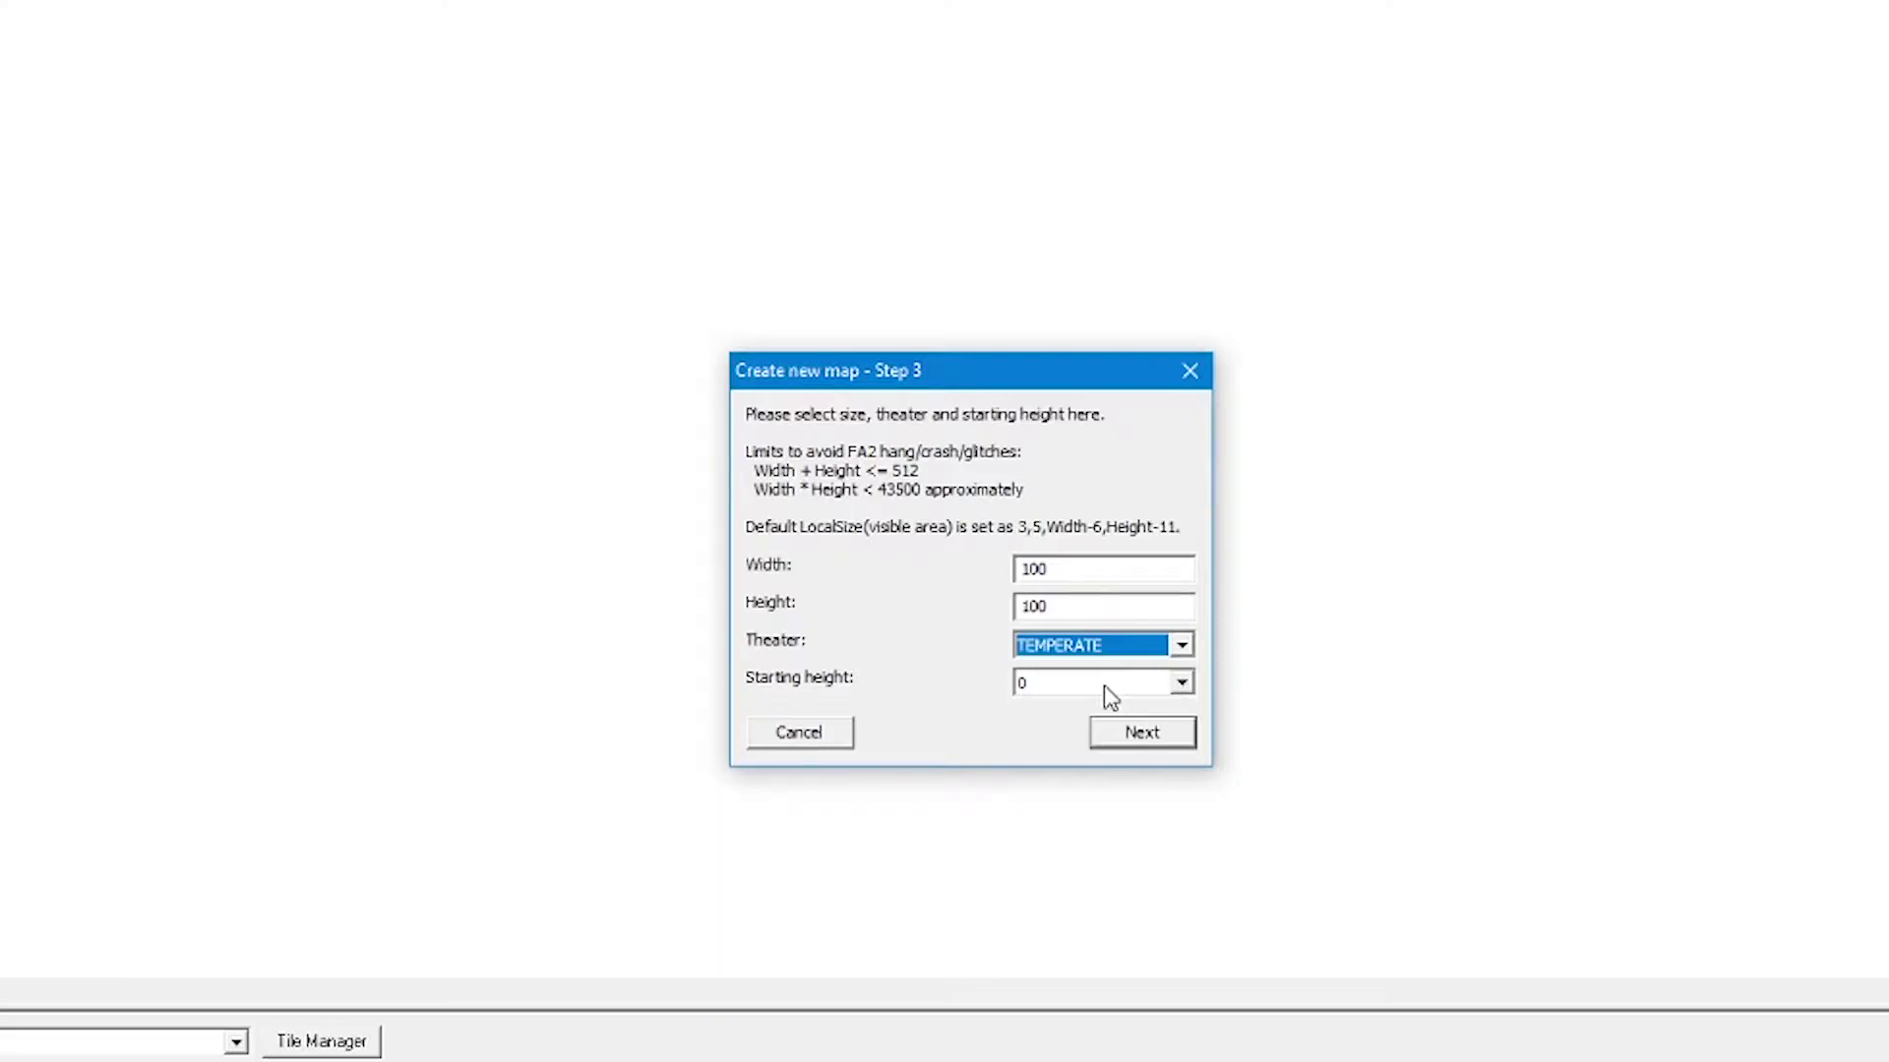
left_click(1139, 679)
left_click(1161, 680)
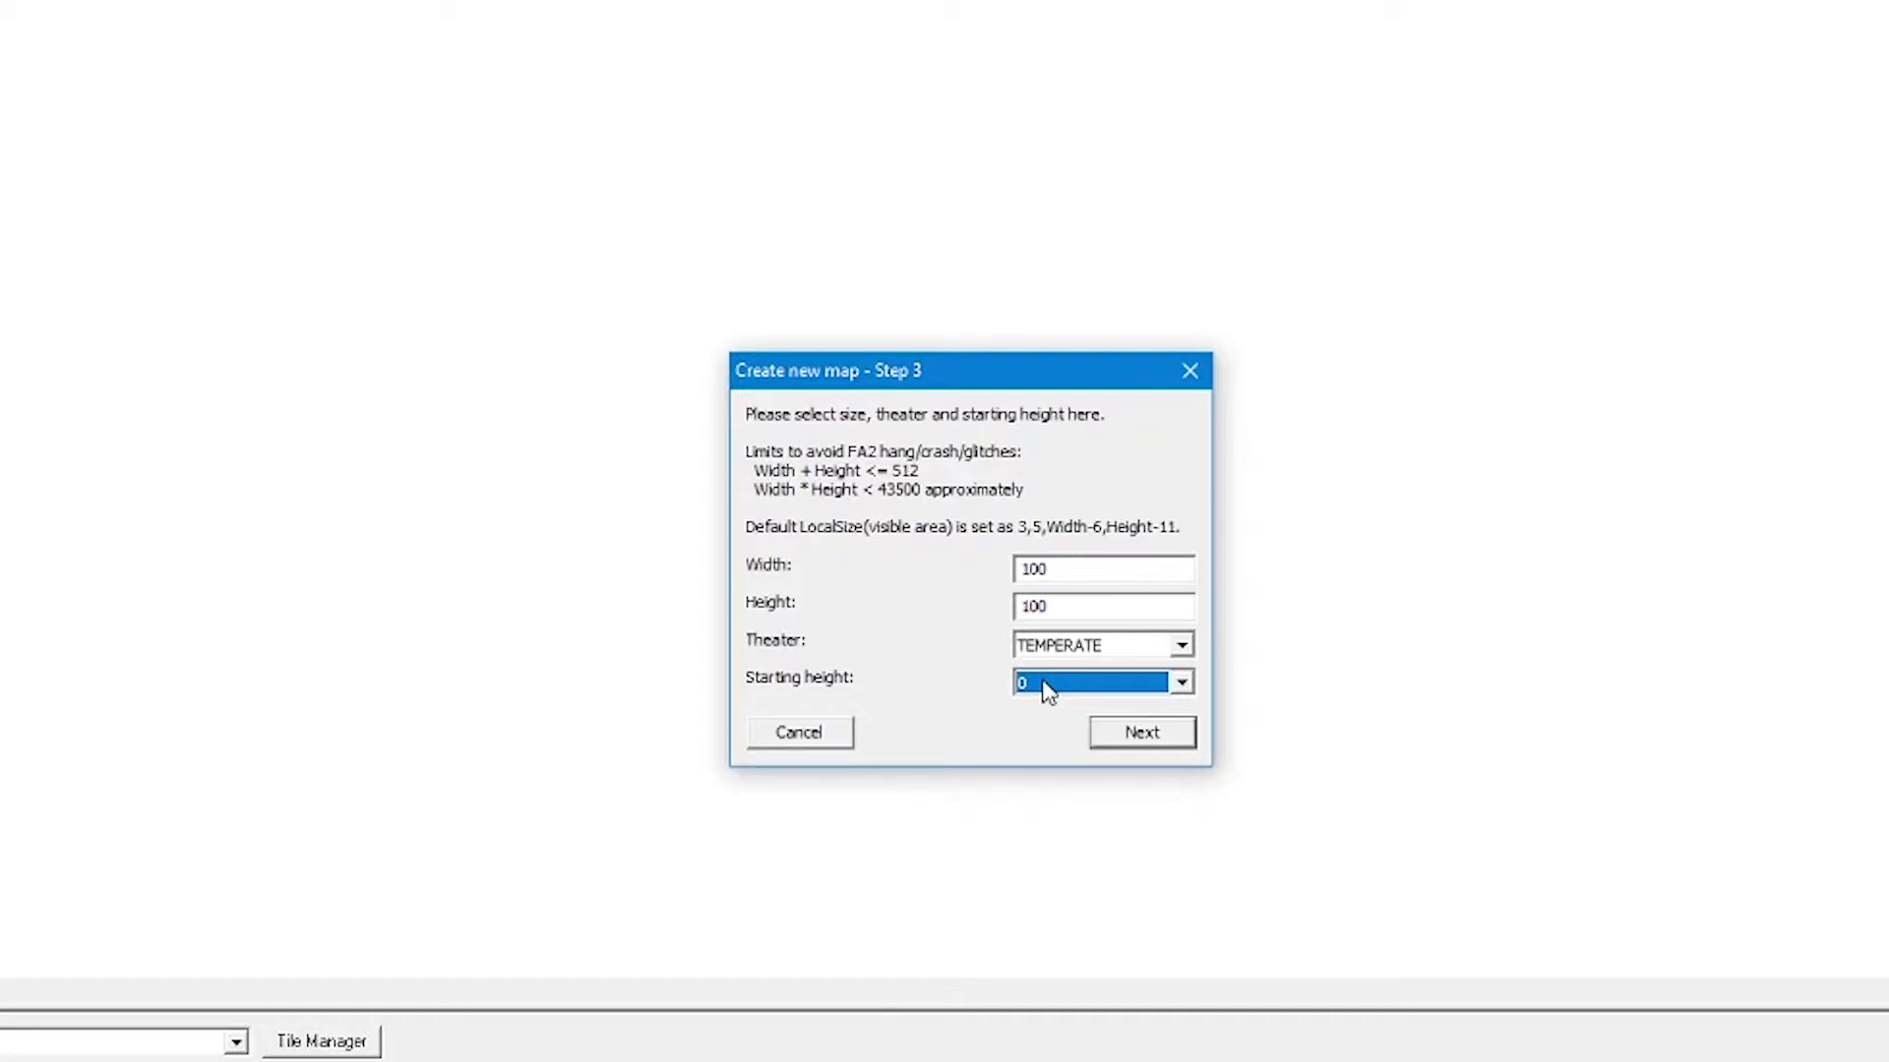
left_click(1145, 734)
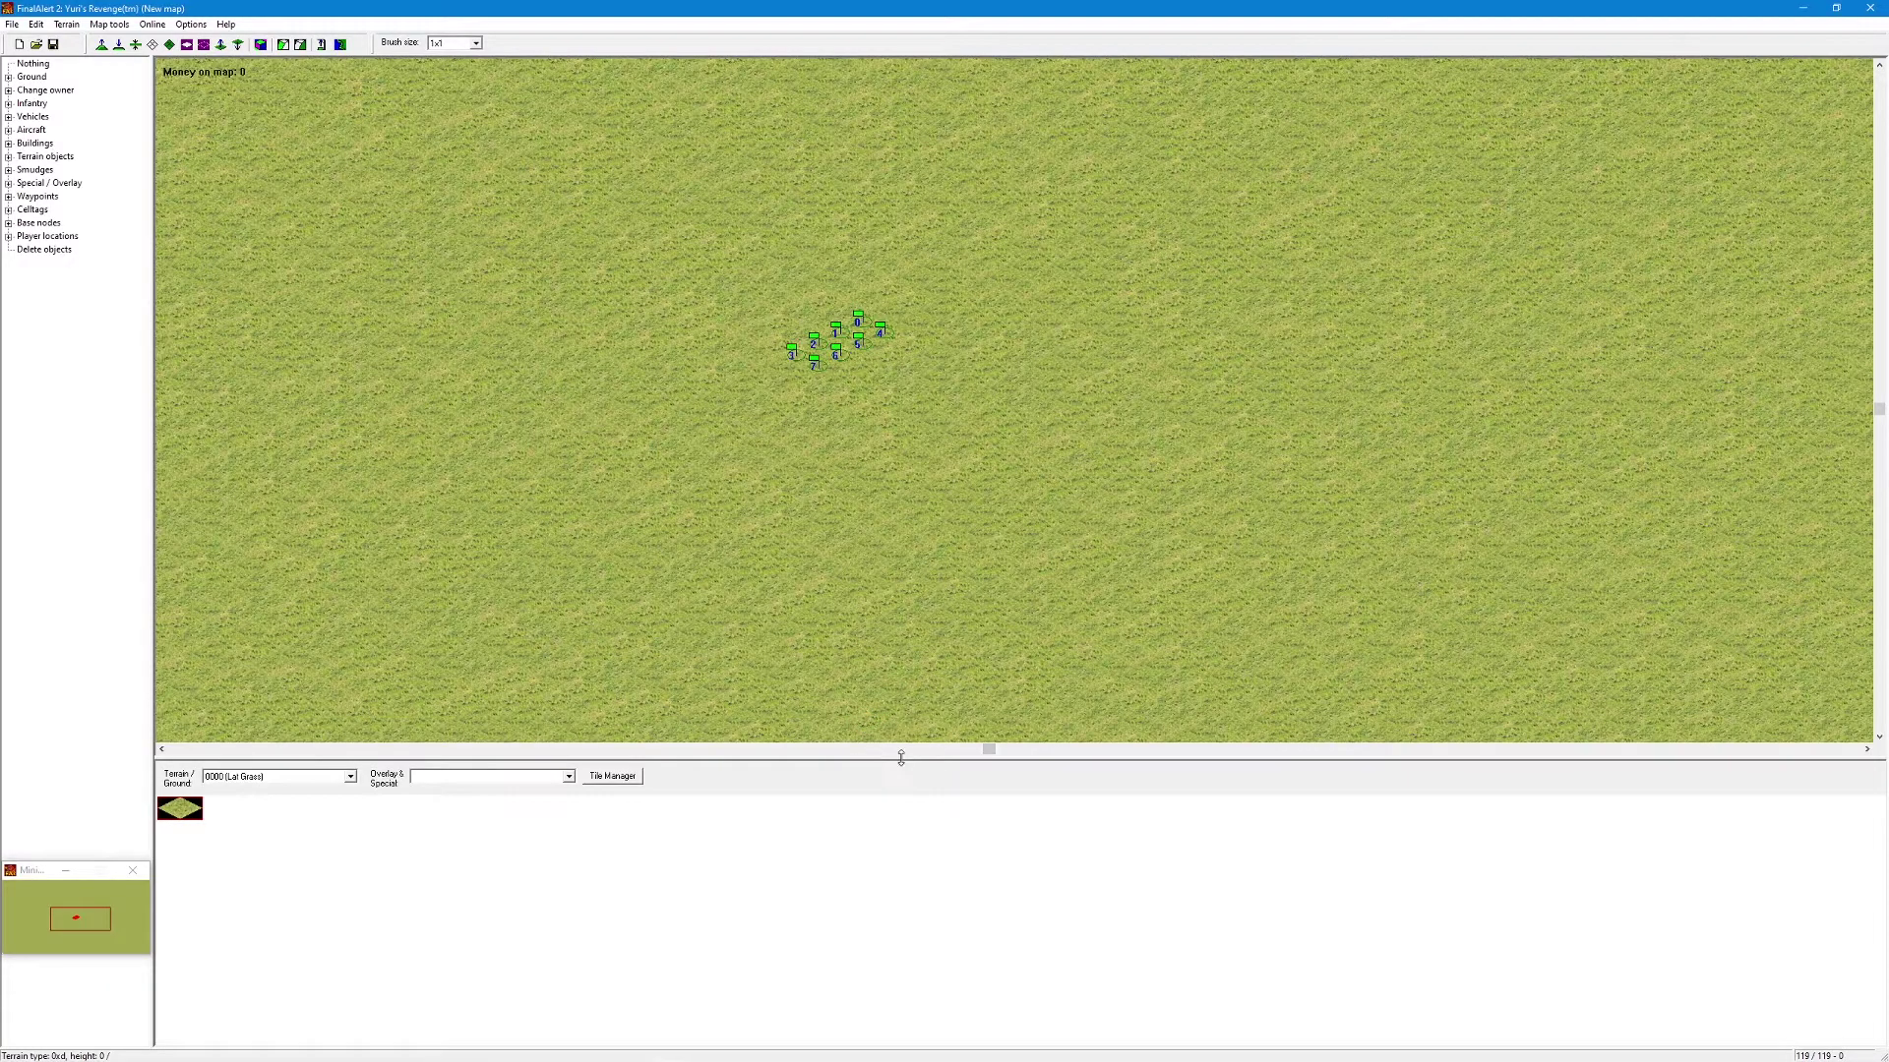
- Enlarge the map view by shrinking the tile browser area, and reposition the minimap
left_click_drag(900, 758, 905, 876)
middle_click(1042, 537)
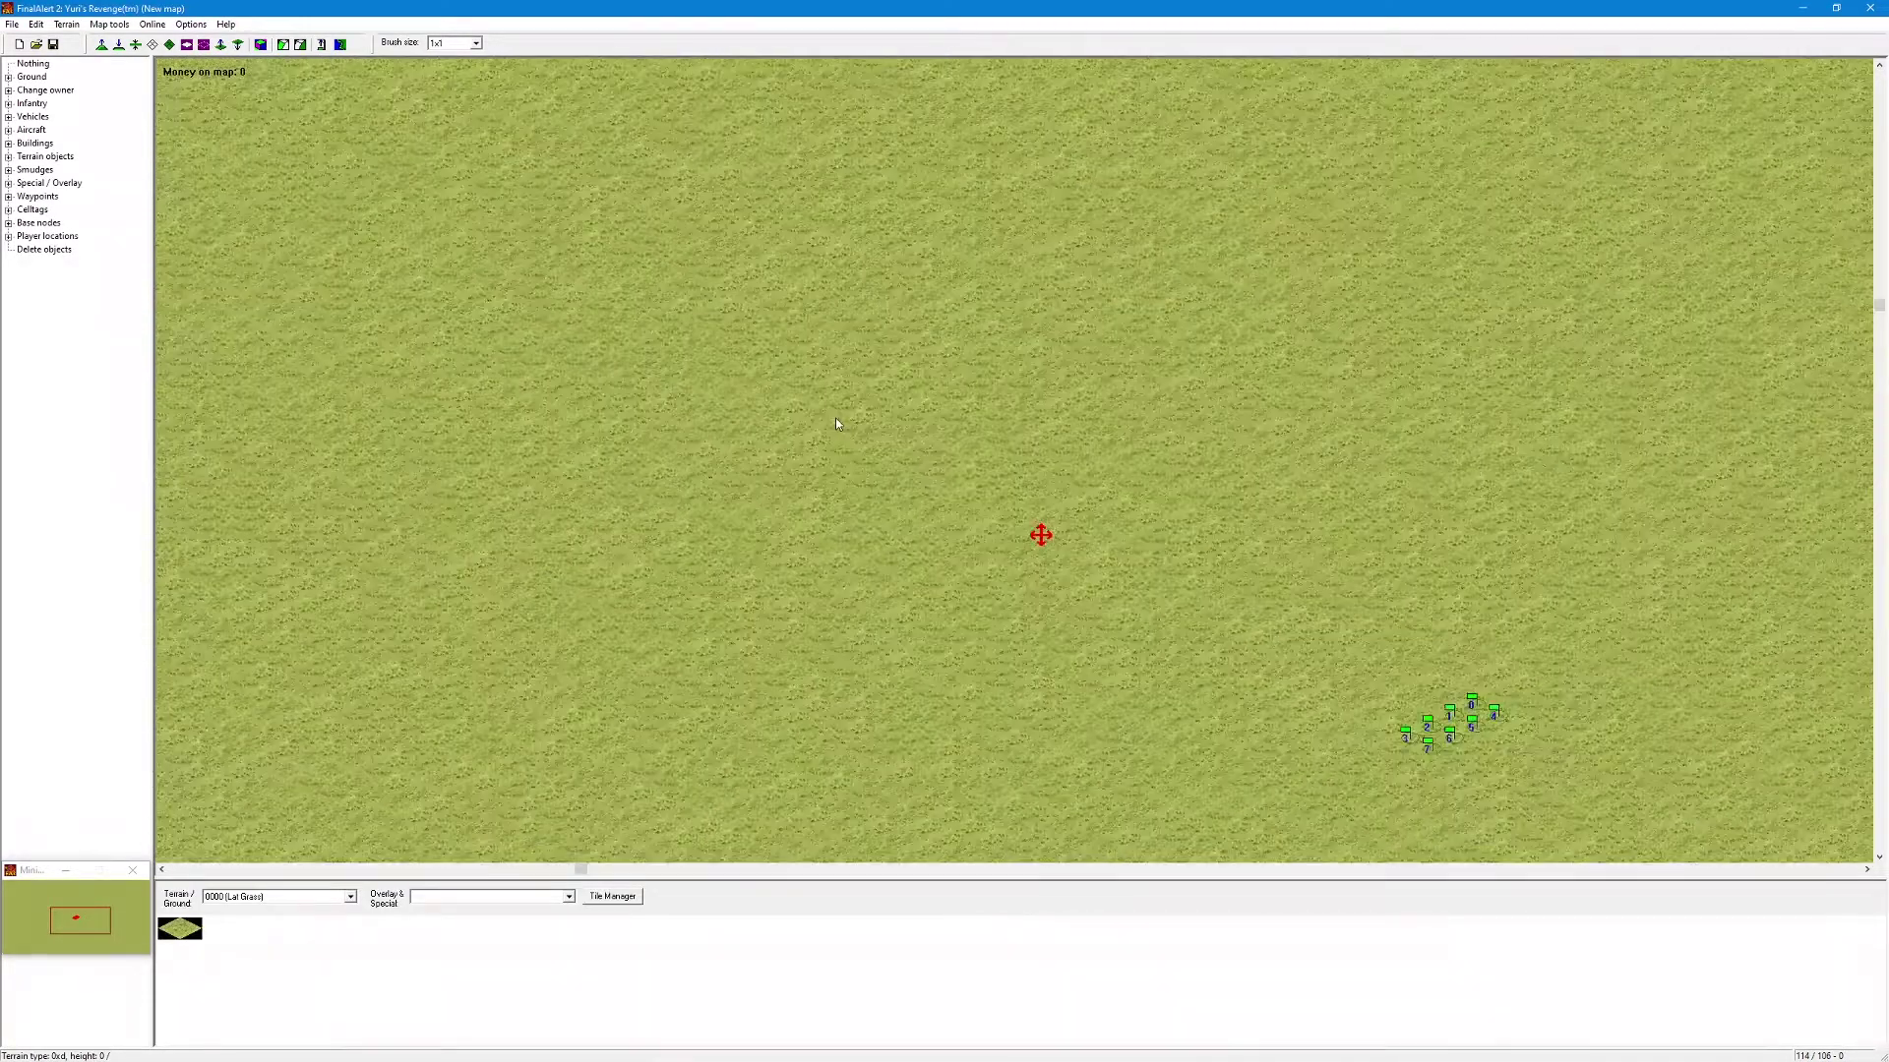
middle_click(800, 441)
right_click_drag(683, 703, 682, 689)
right_click_drag(683, 577, 1077, 624)
right_click_drag(1083, 602, 885, 285)
left_click_drag(40, 867, 55, 900)
right_click_drag(965, 552, 895, 522)
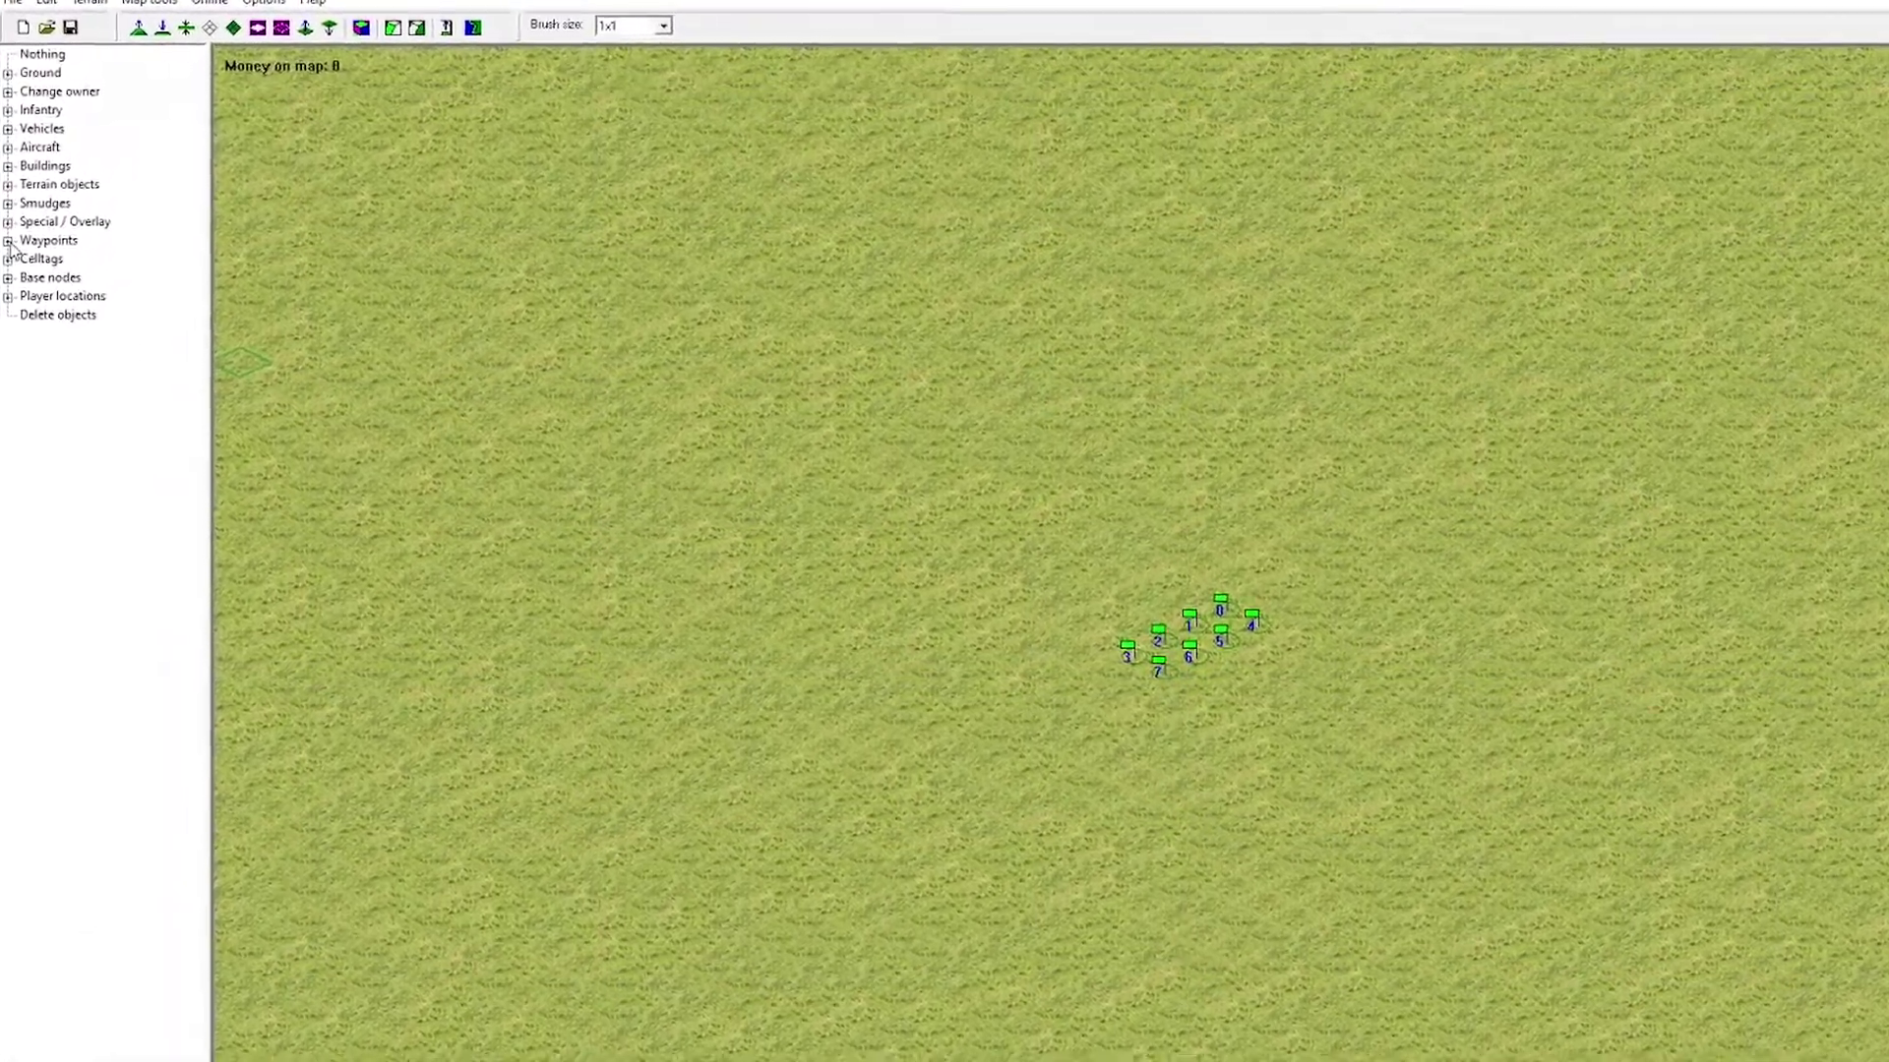
- Delete the start markers 0 to 3 from the map using Delete waypoint
left_click(8, 240)
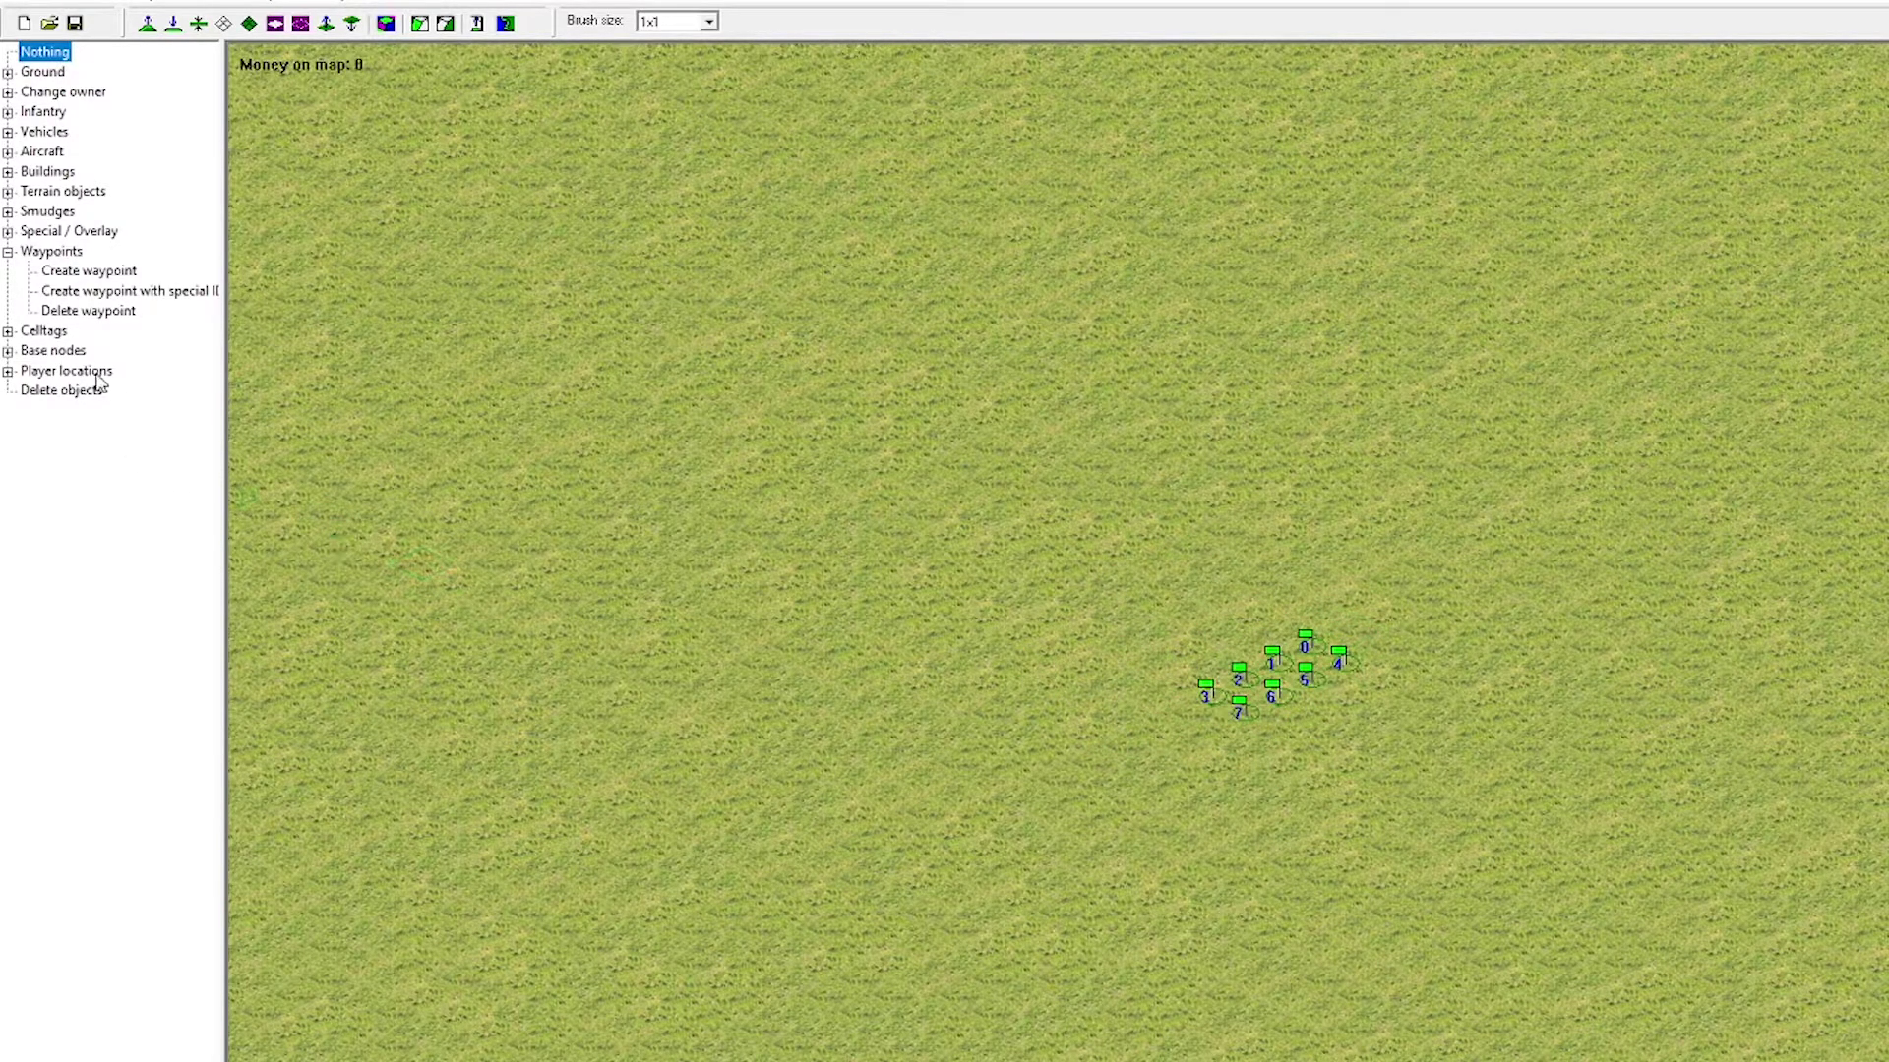
left_click(8, 371)
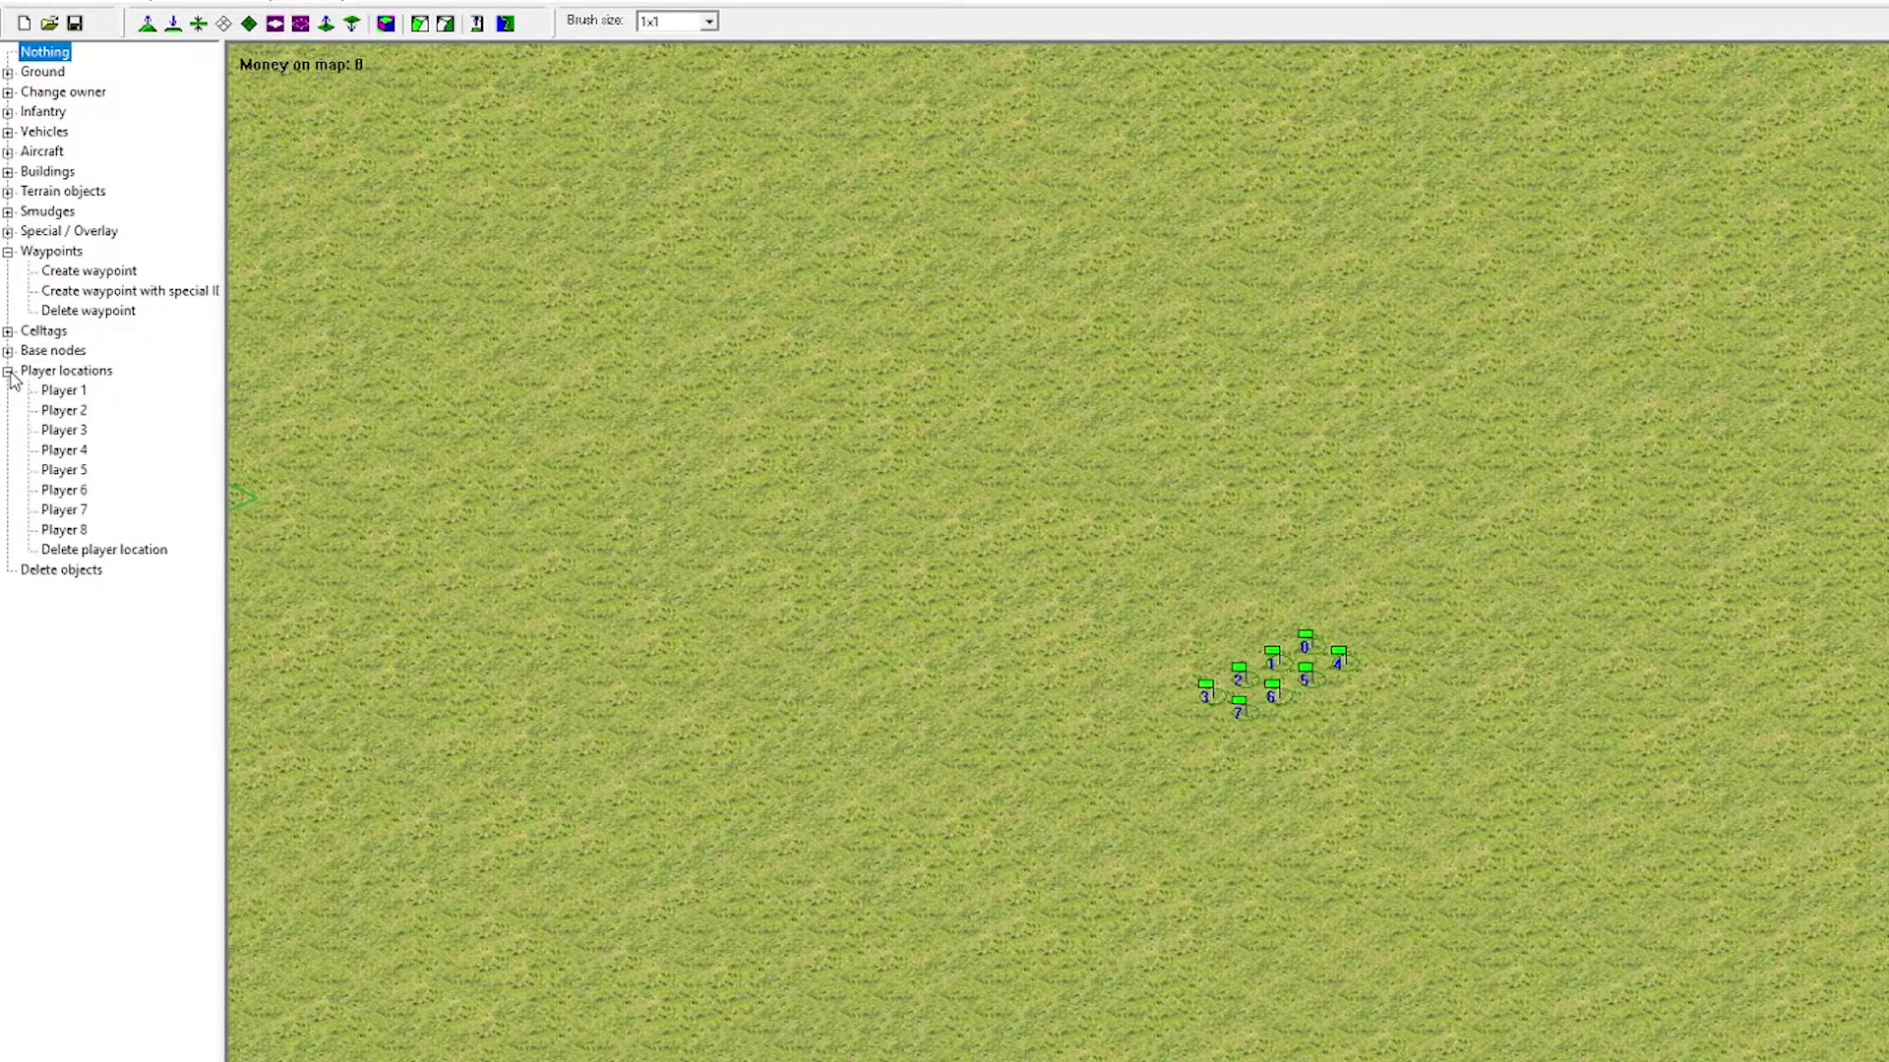
left_click(88, 313)
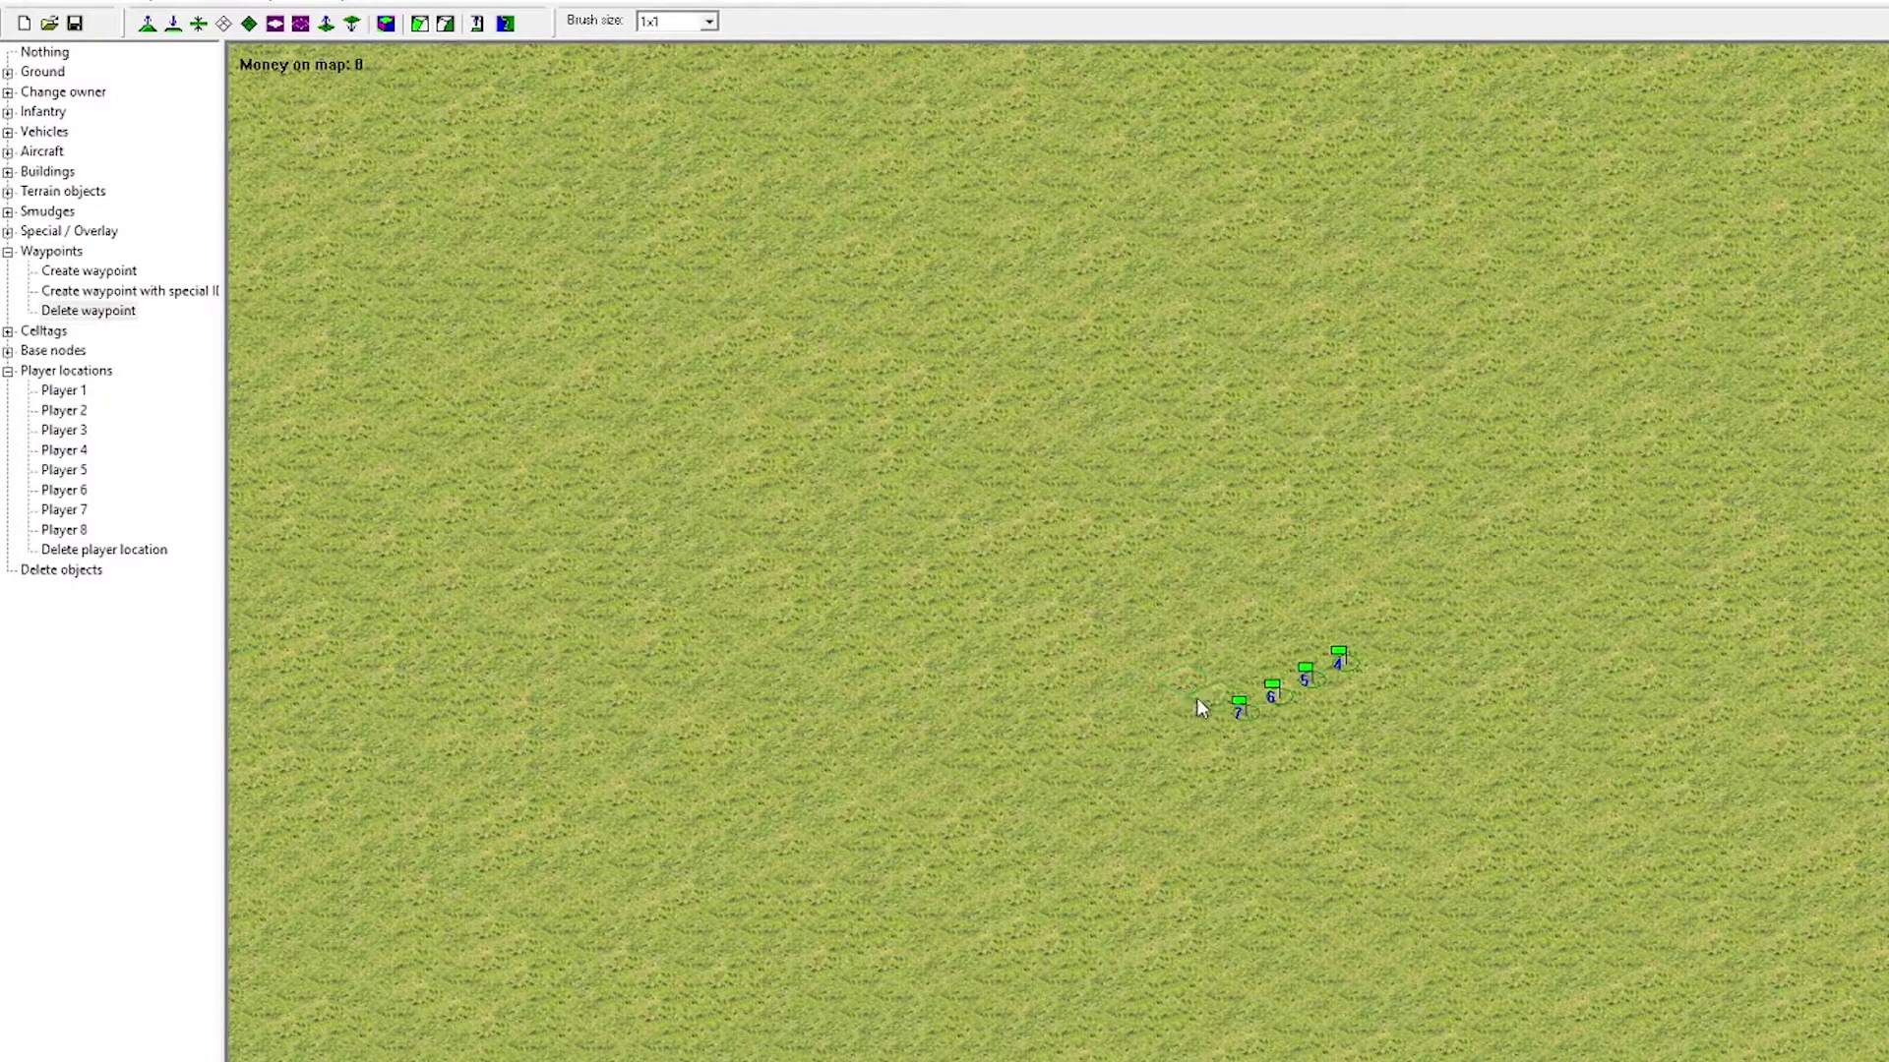
- Remove the remaining start markers 4 to 7 using Delete player location
left_click(99, 550)
left_click(1338, 661)
left_click(1306, 677)
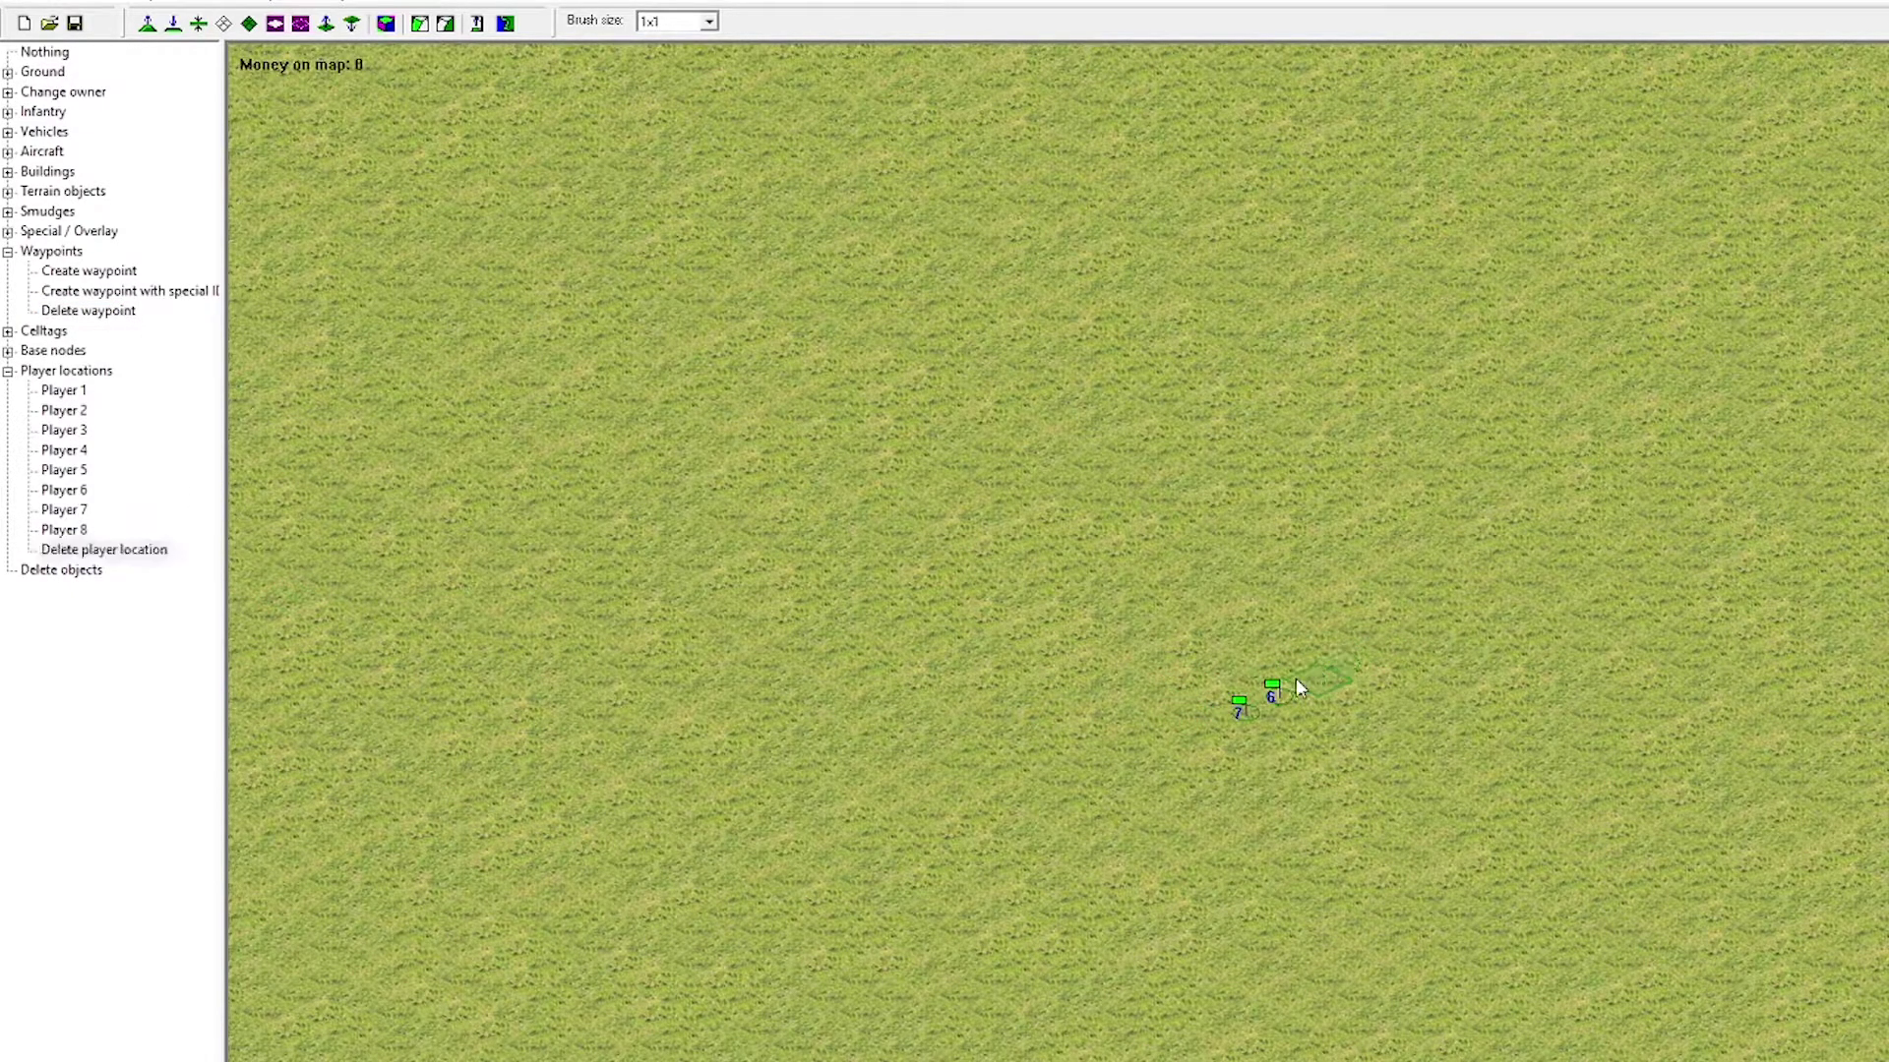
left_click(1276, 694)
left_click(1244, 708)
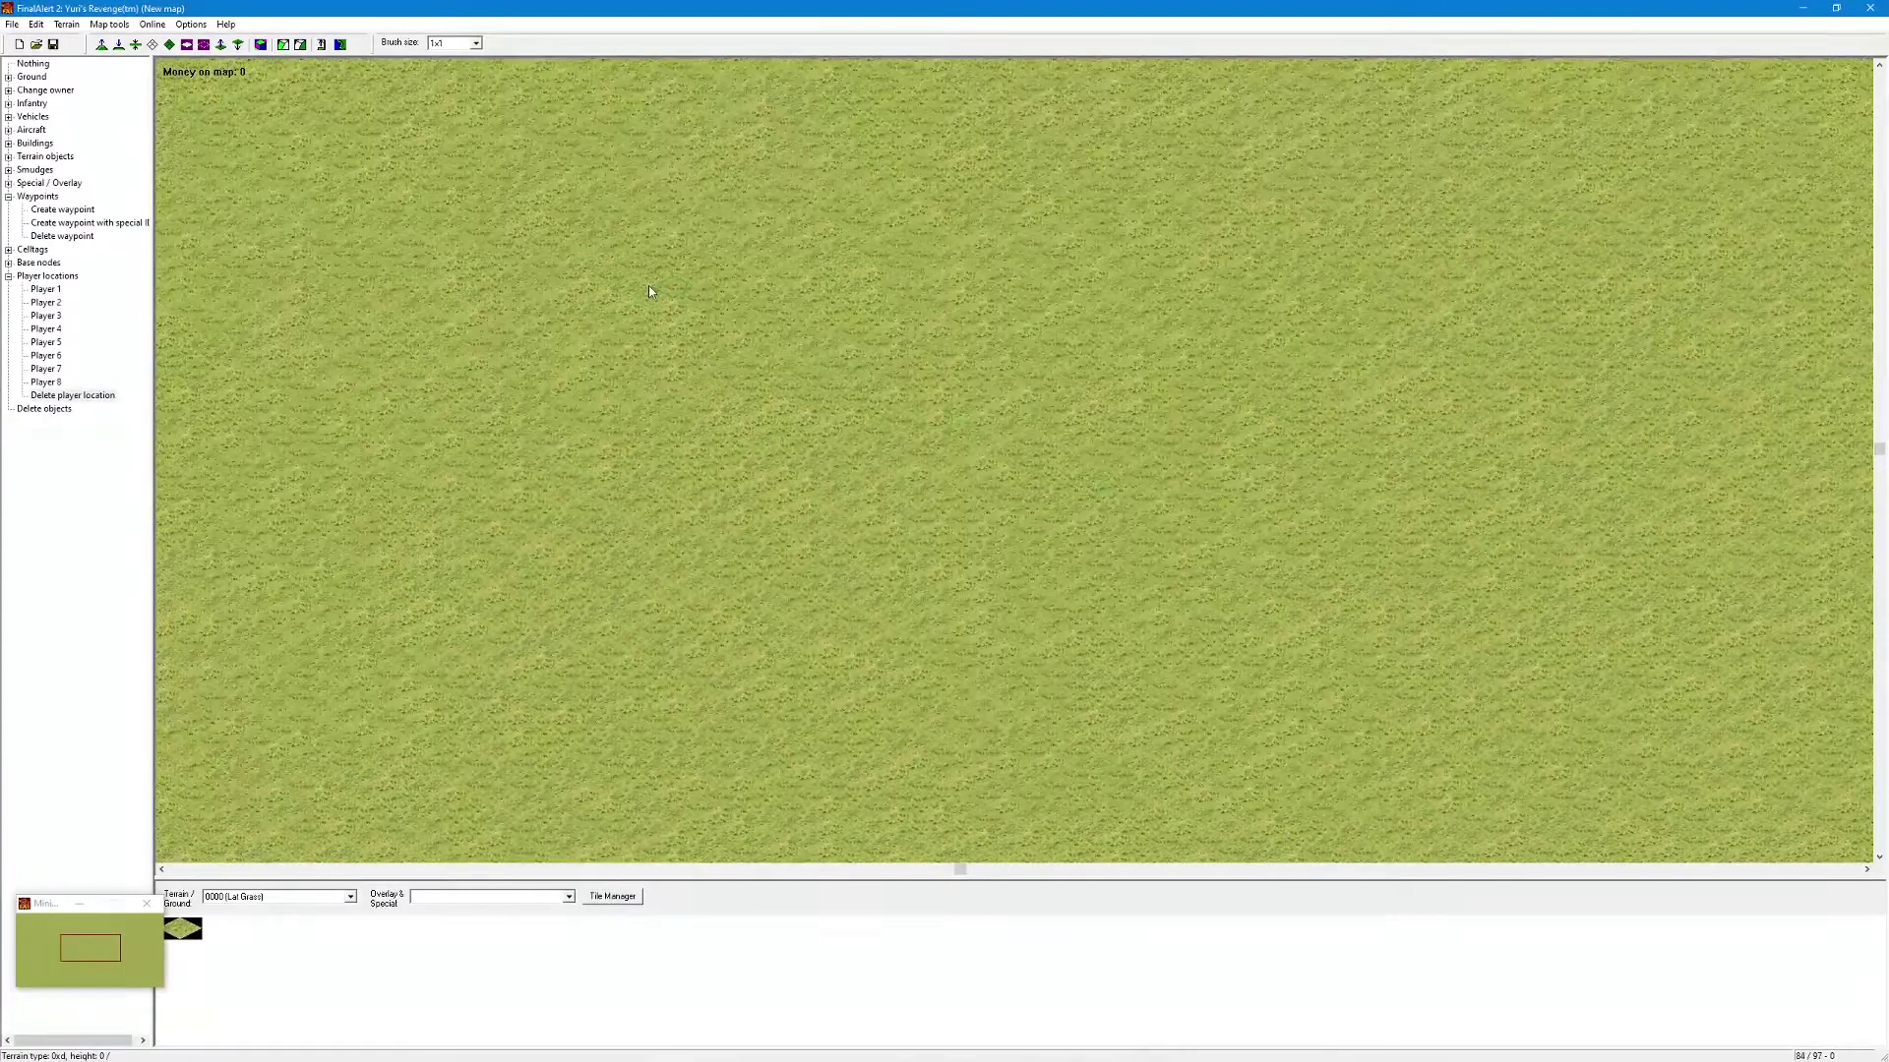
- Paint a large Rough Grass area on the open grass with a 10x10 brush
right_click_drag(978, 485, 999, 490)
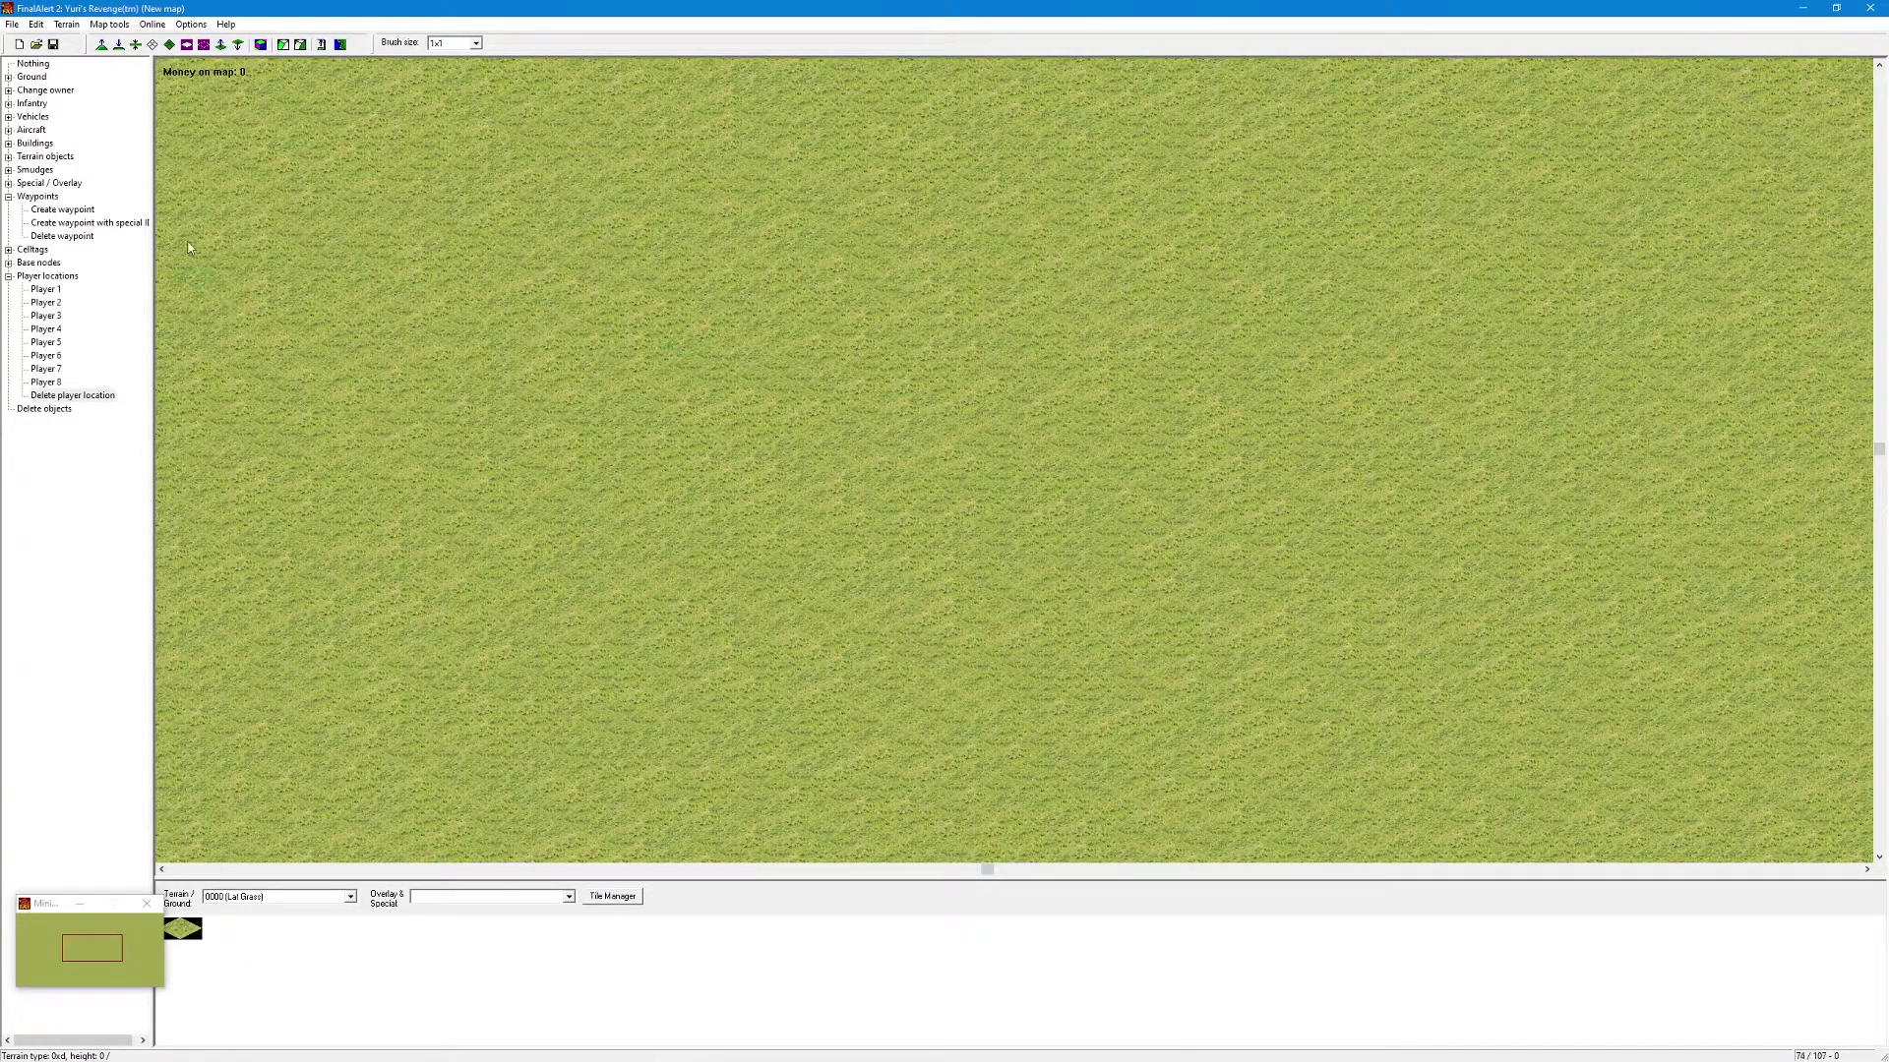
left_click(8, 78)
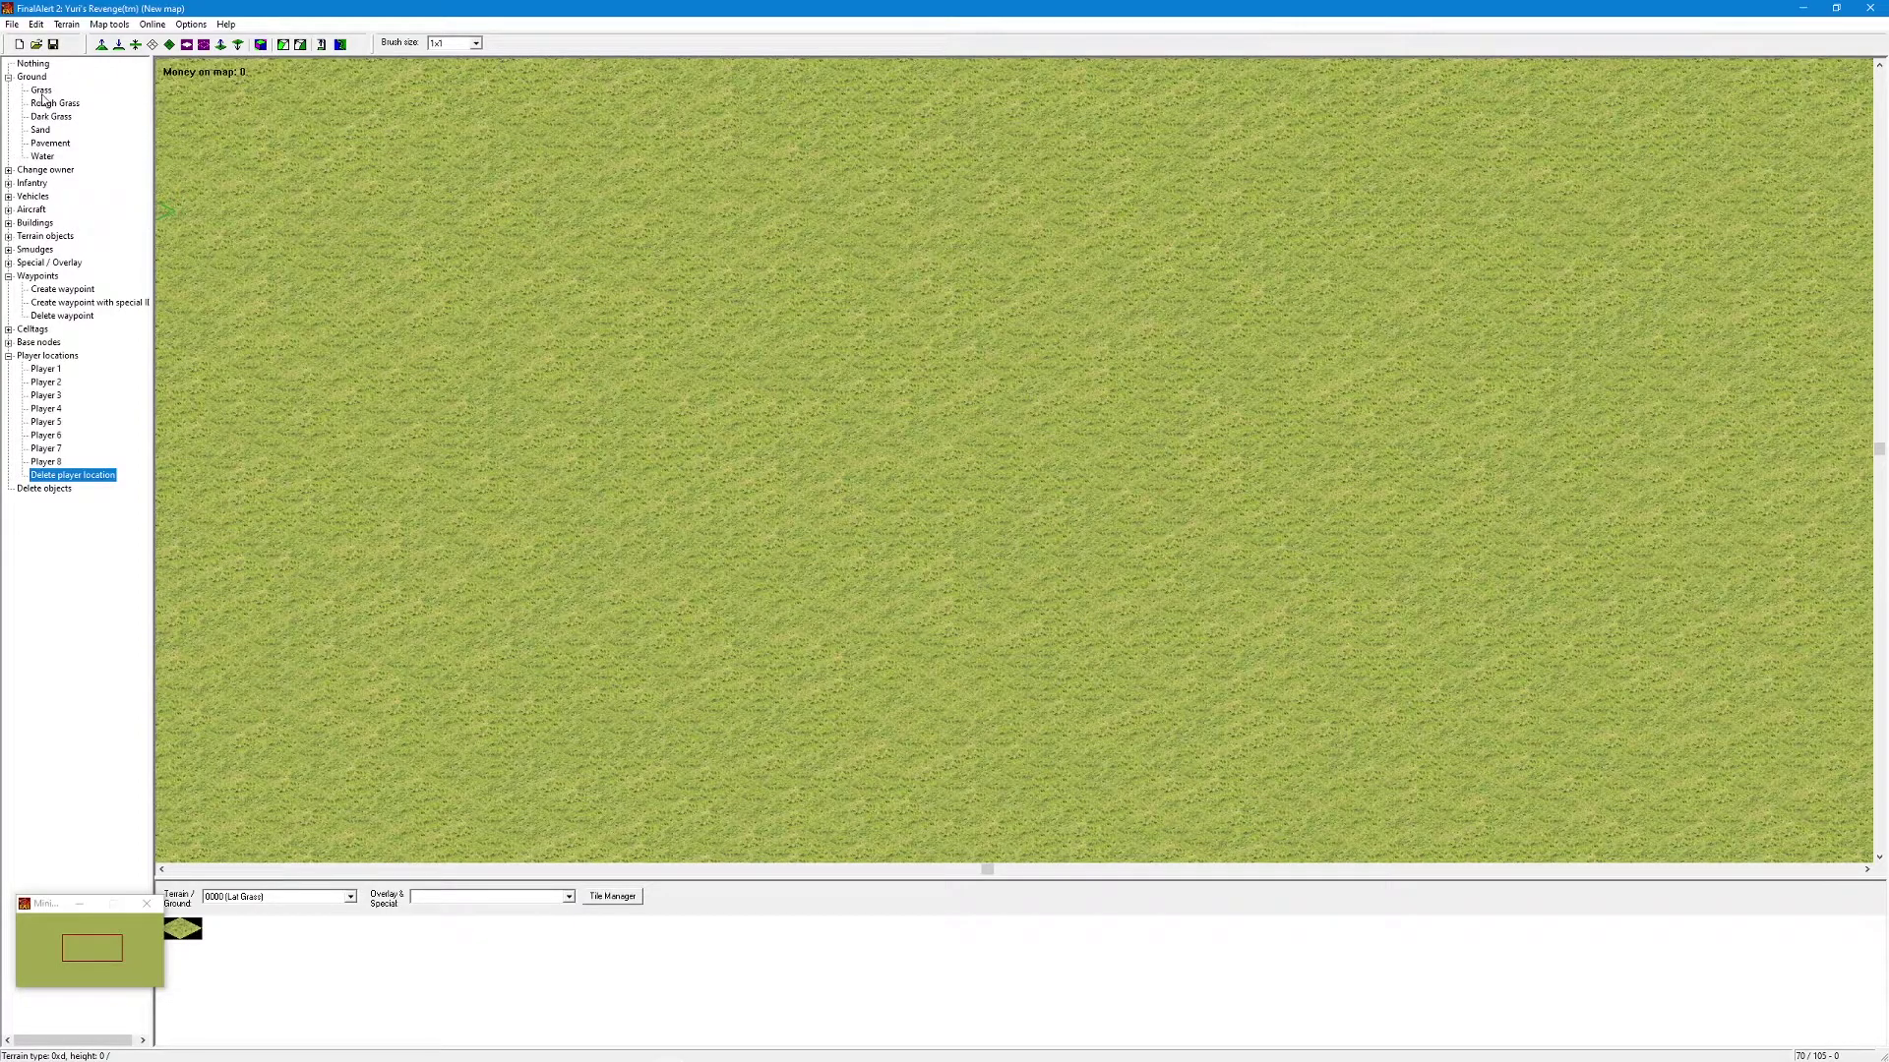
left_click(7, 277)
left_click(9, 316)
left_click(40, 90)
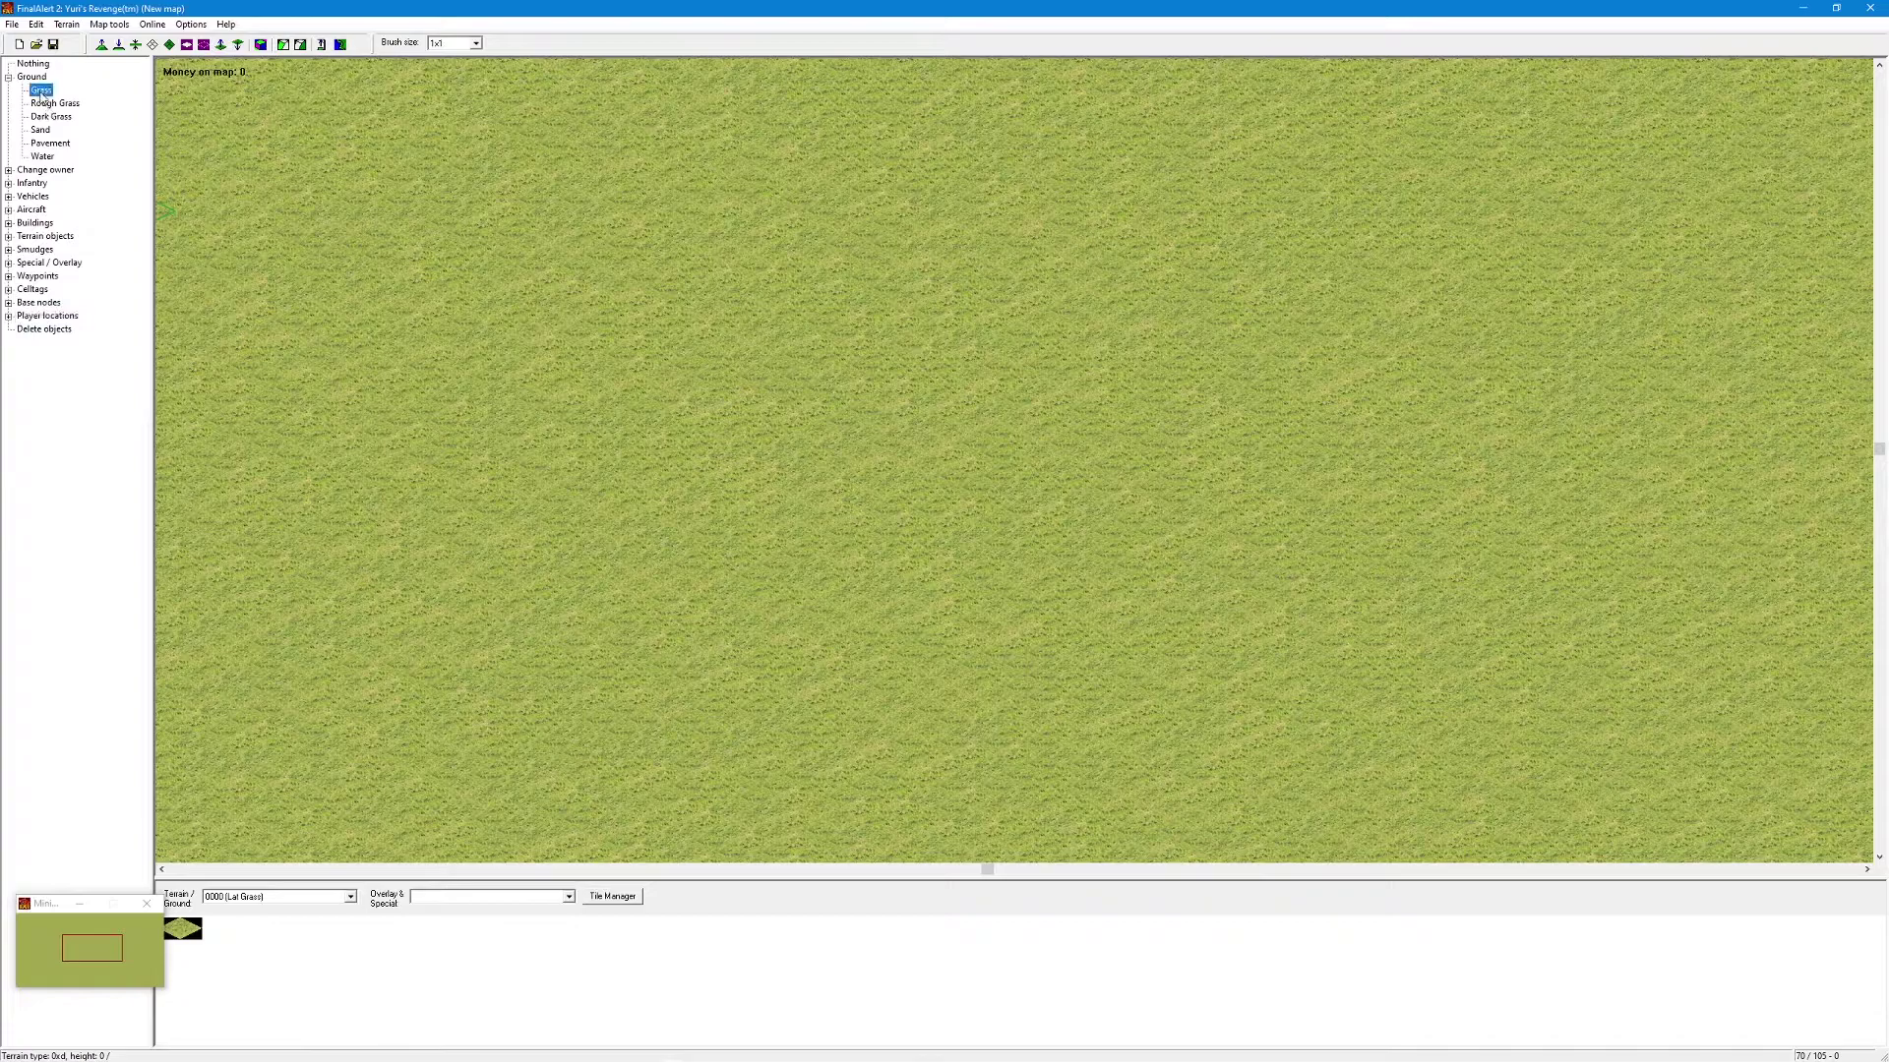
left_click(54, 104)
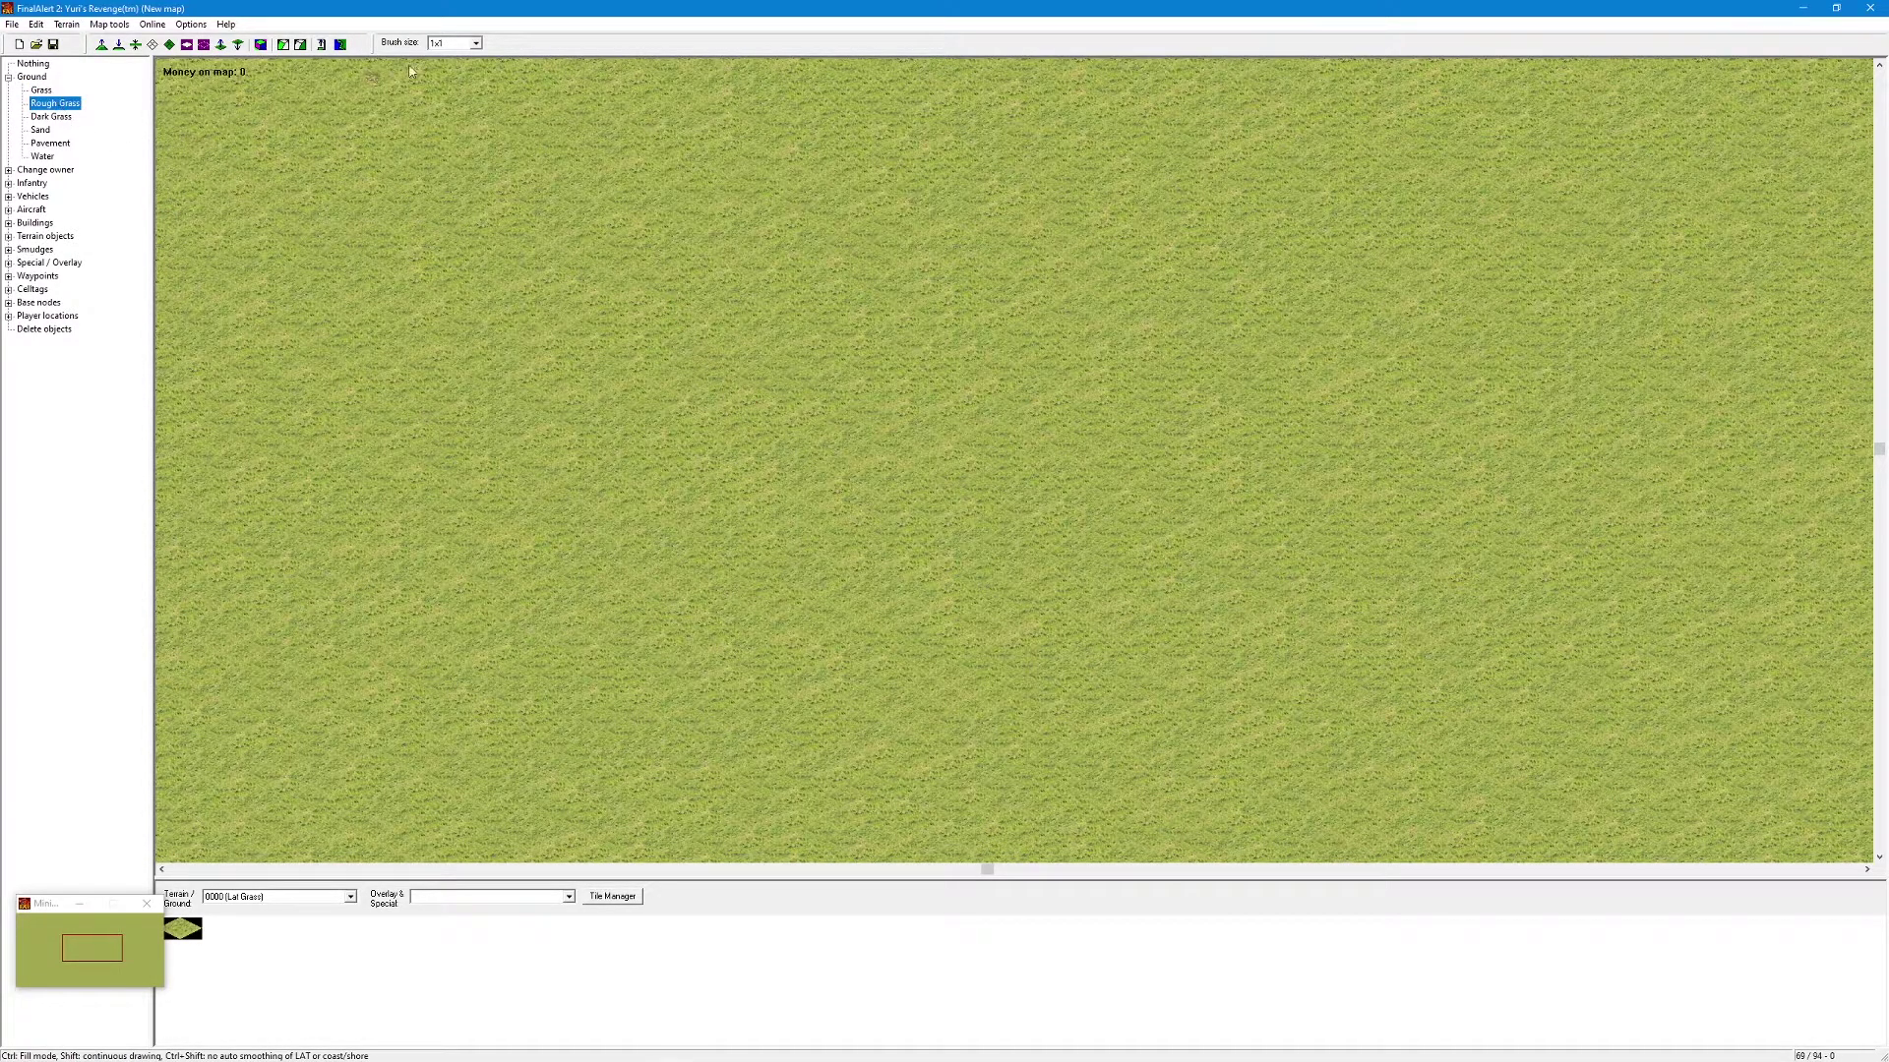
left_click(476, 45)
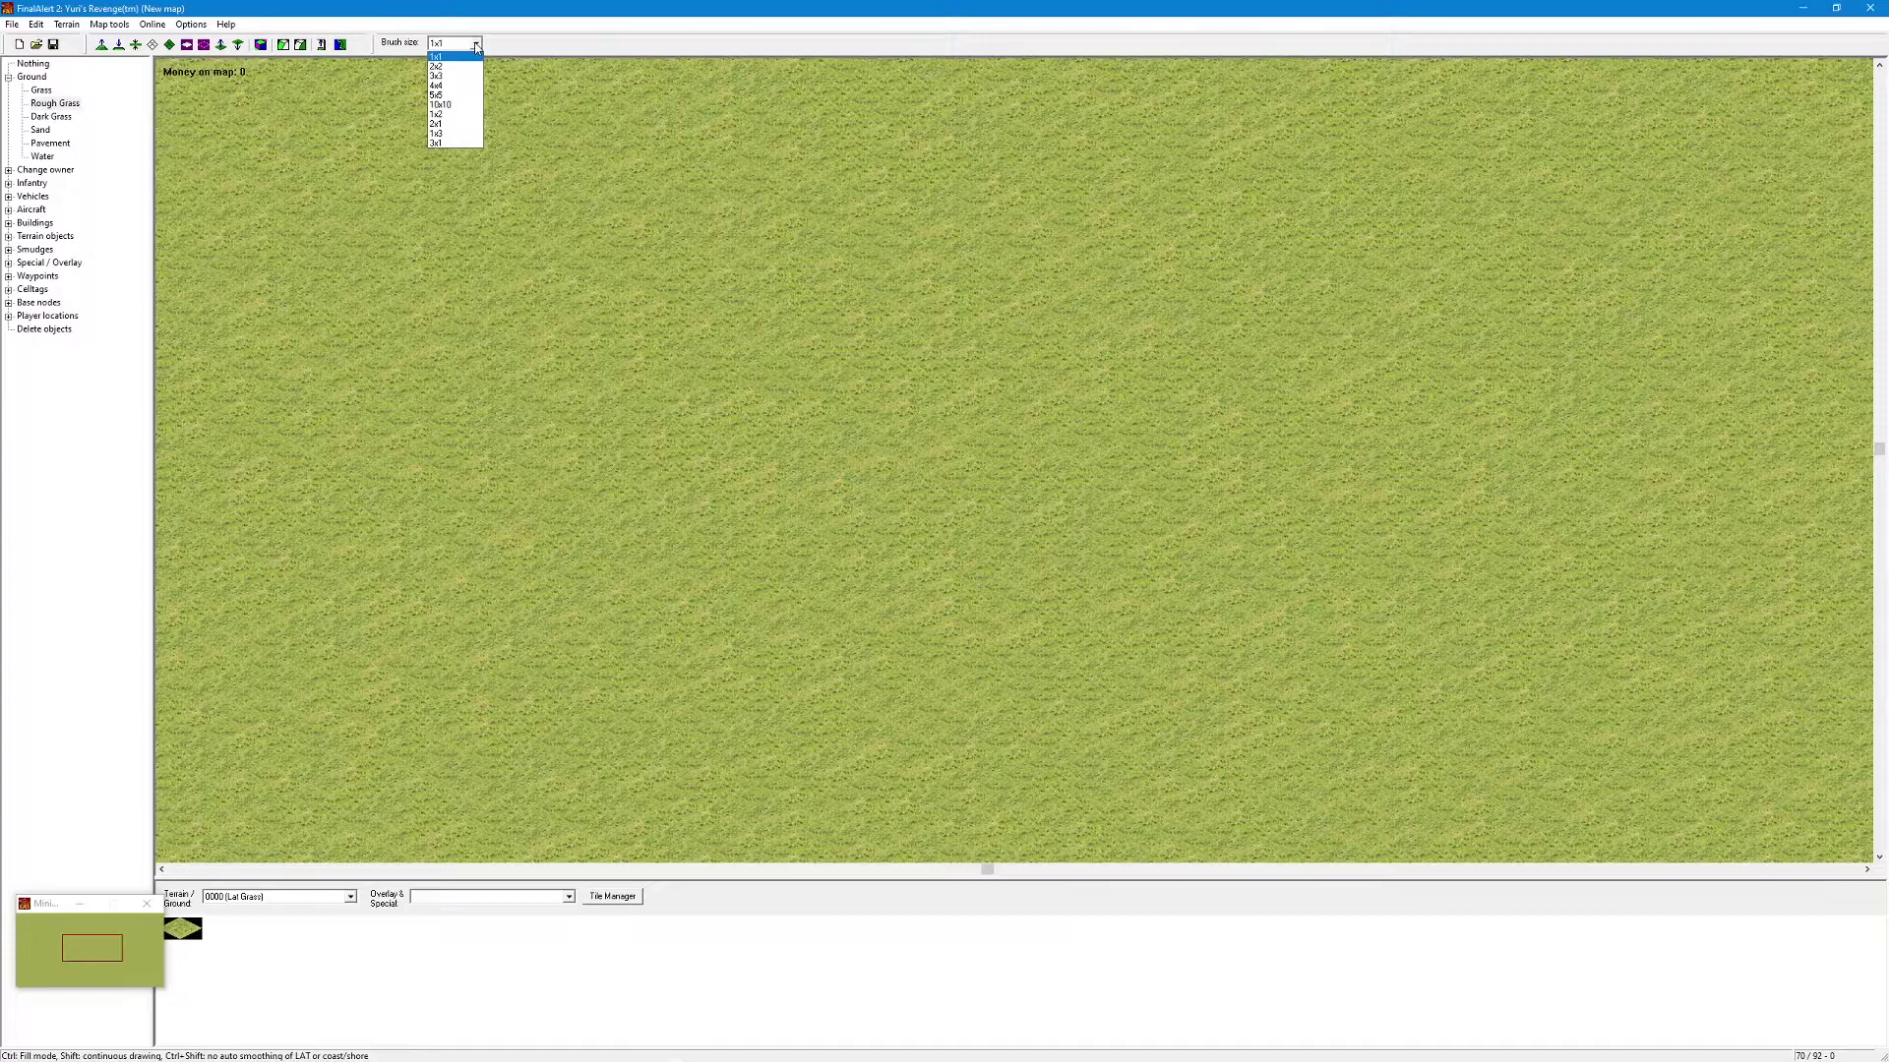
left_click(448, 106)
mouse_move(745, 378)
left_mouse_down()
mouse_move(914, 397)
mouse_move(877, 298)
mouse_move(714, 258)
mouse_move(688, 324)
mouse_move(738, 394)
mouse_move(915, 334)
mouse_move(723, 198)
mouse_move(528, 429)
mouse_move(708, 511)
mouse_move(939, 514)
mouse_move(911, 313)
mouse_move(221, 51)
left_mouse_up()
- Turn off the editor sounds and extend the Rough Grass area along its edges
left_click(190, 26)
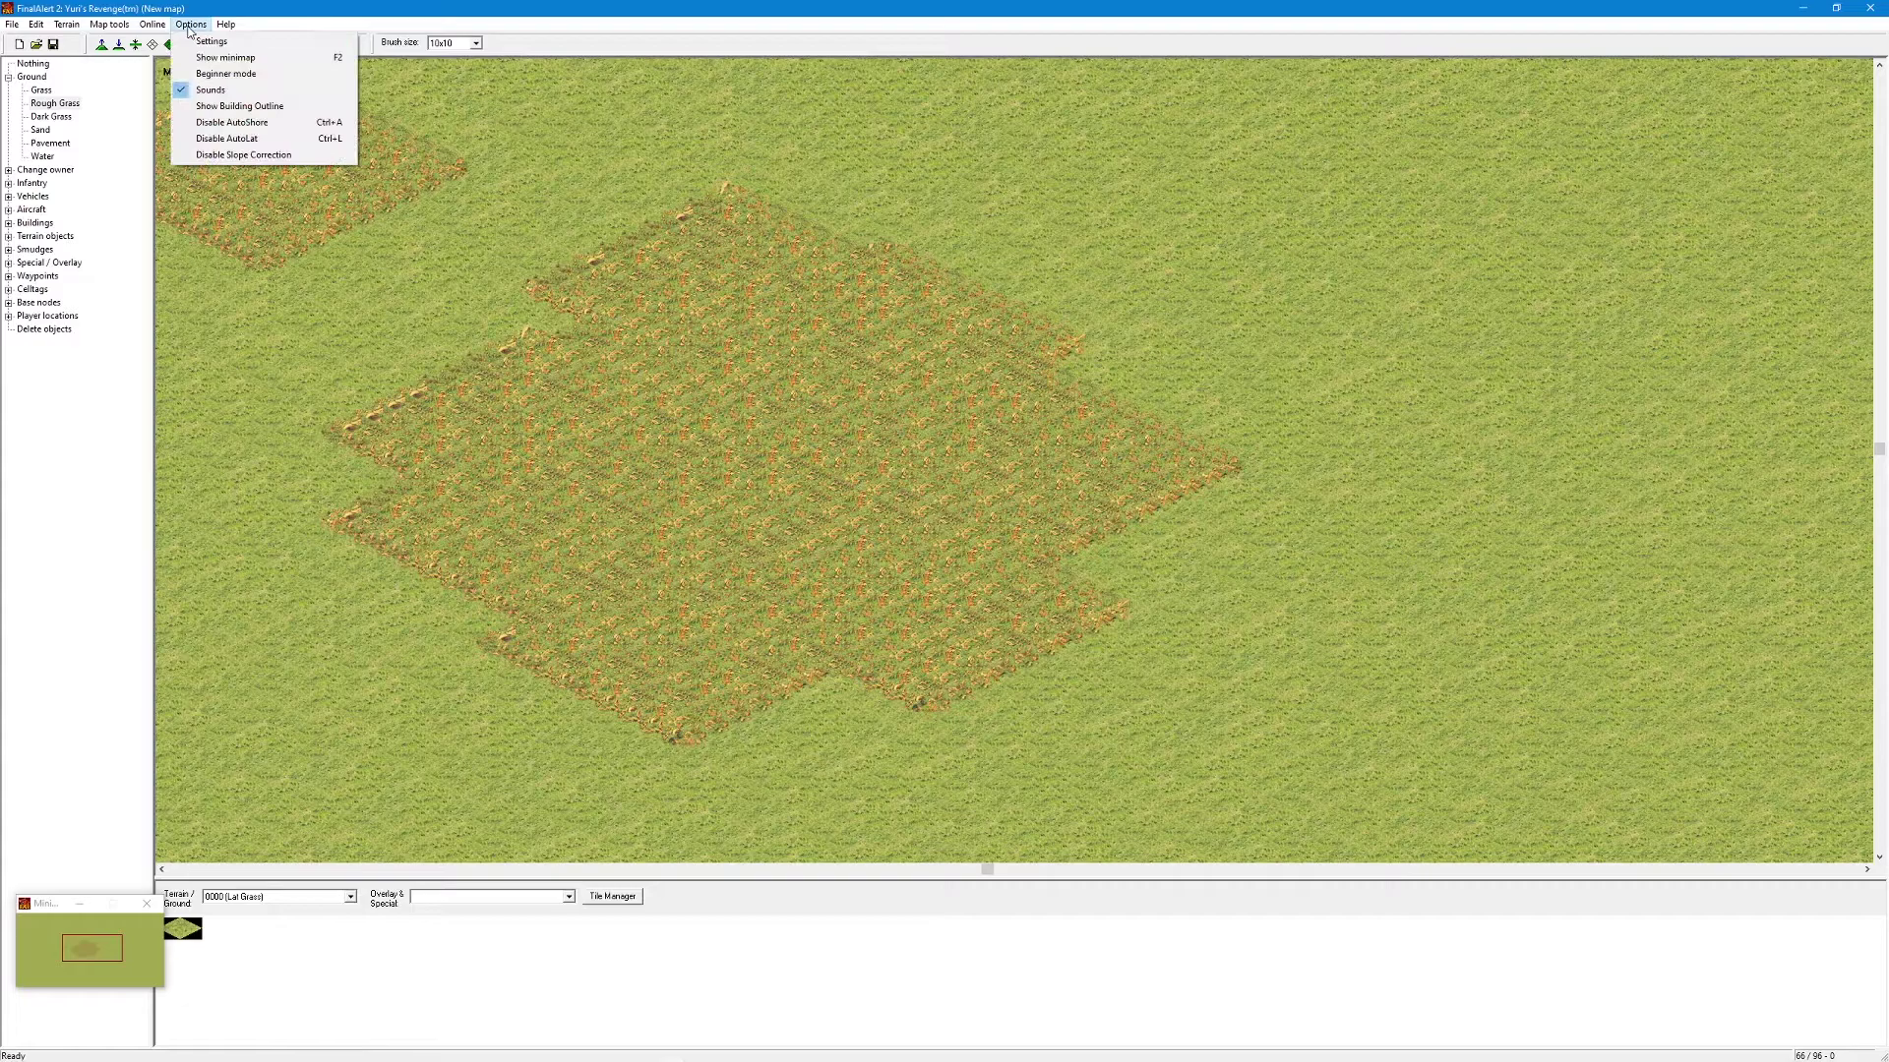
left_click(204, 93)
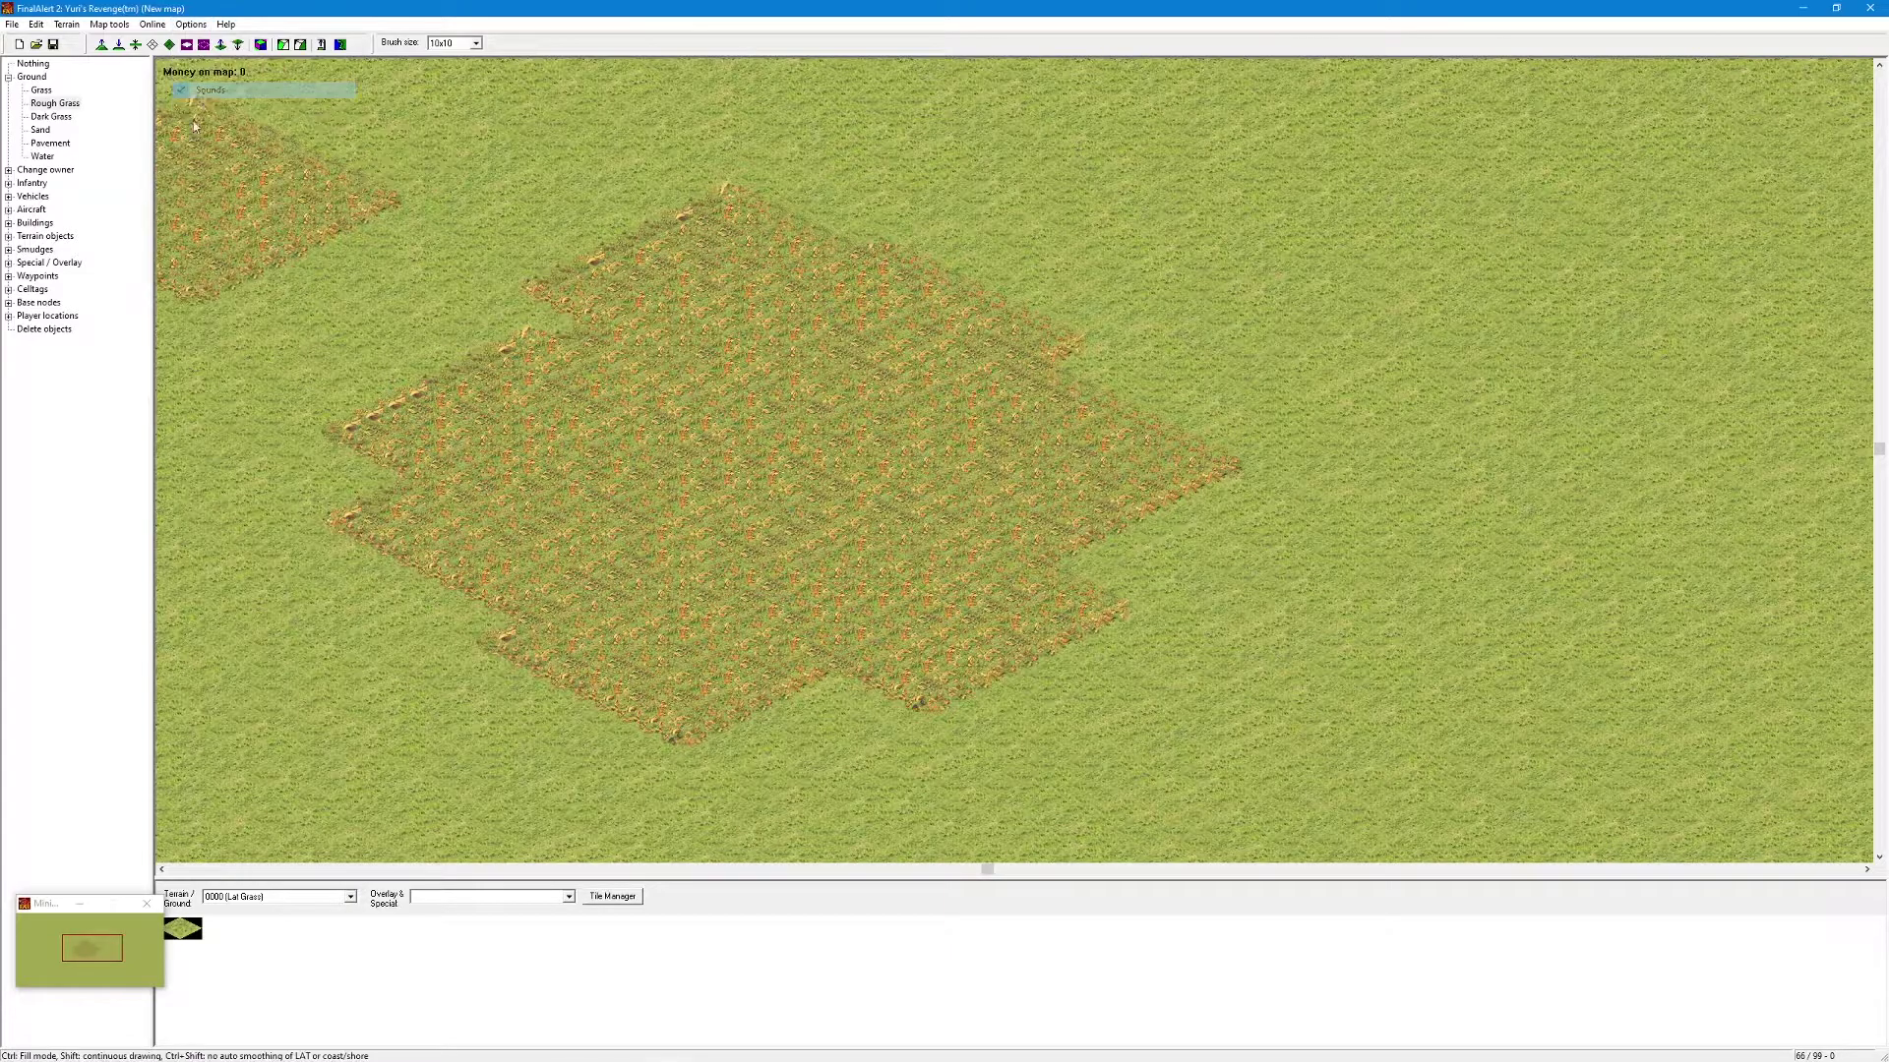
left_click(536, 266)
left_click(622, 551)
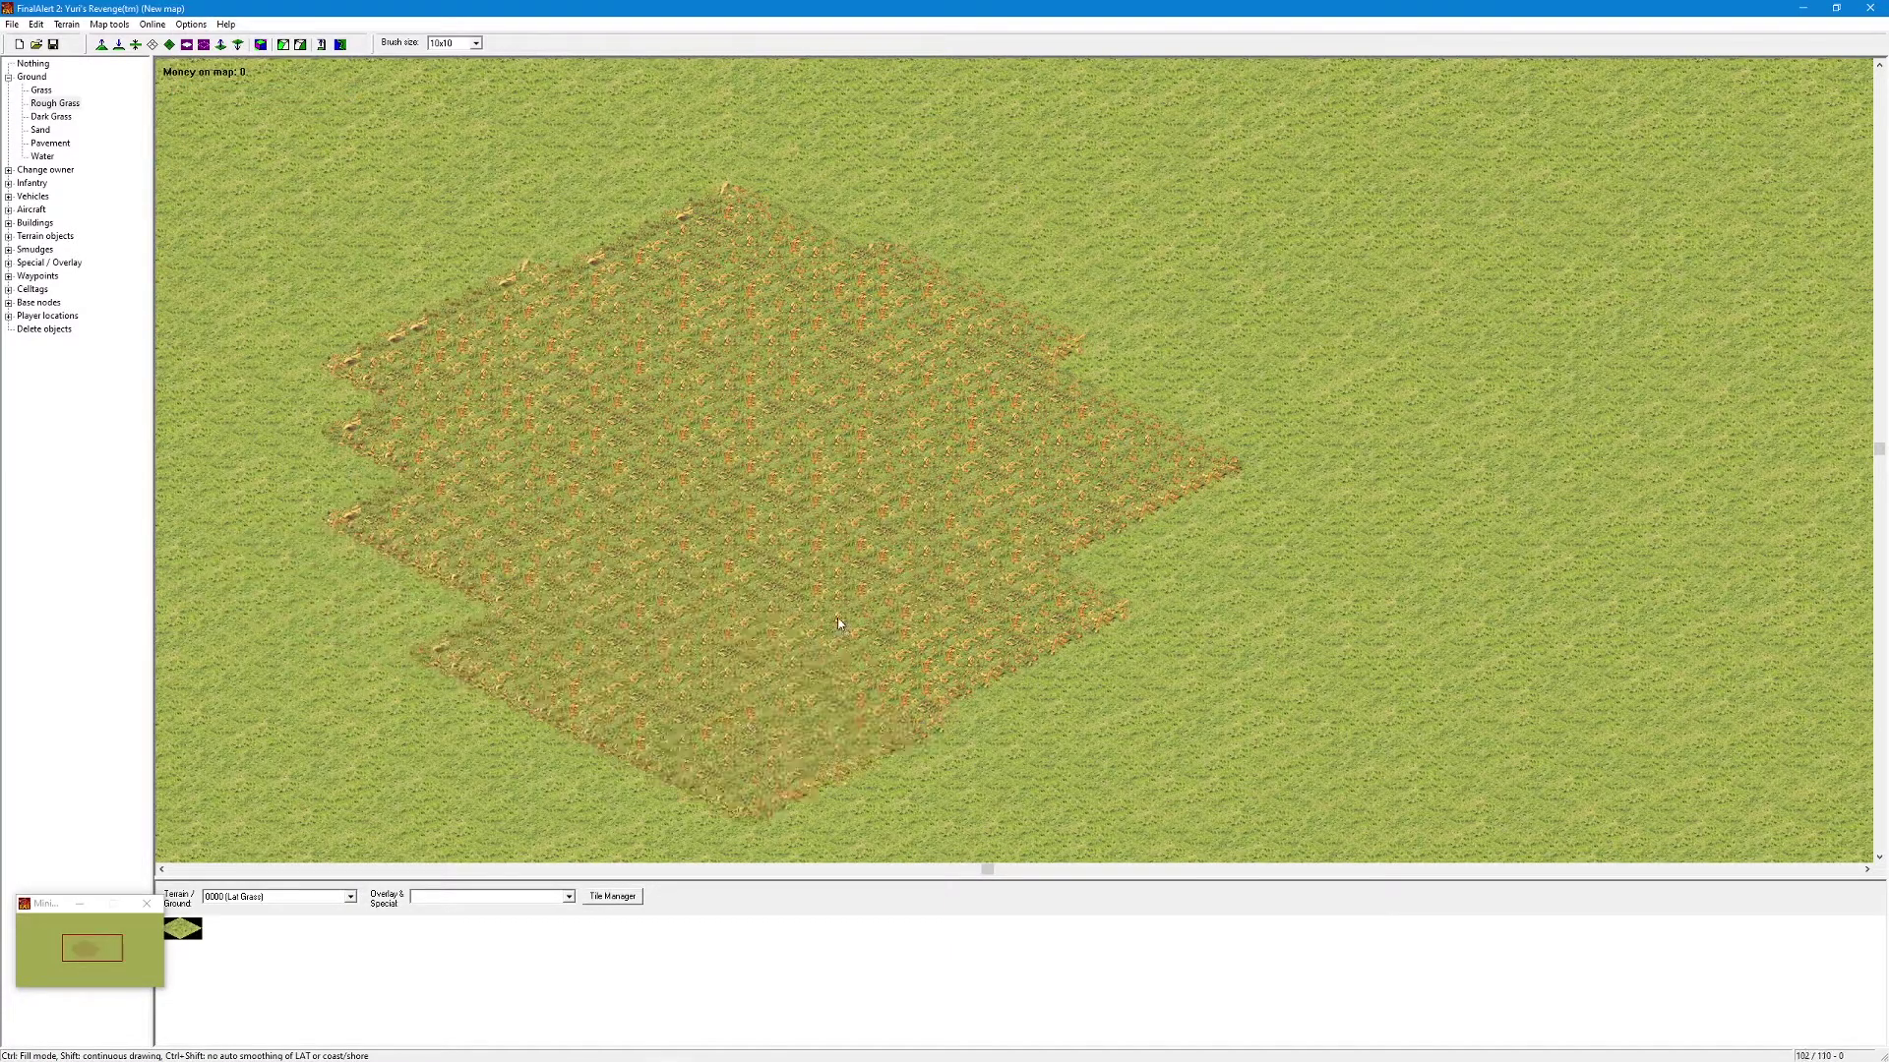
left_click(831, 619)
left_click(1117, 430)
- Paint a Dark Grass patch in the middle of the rough grass area
left_click(38, 117)
left_click(807, 430)
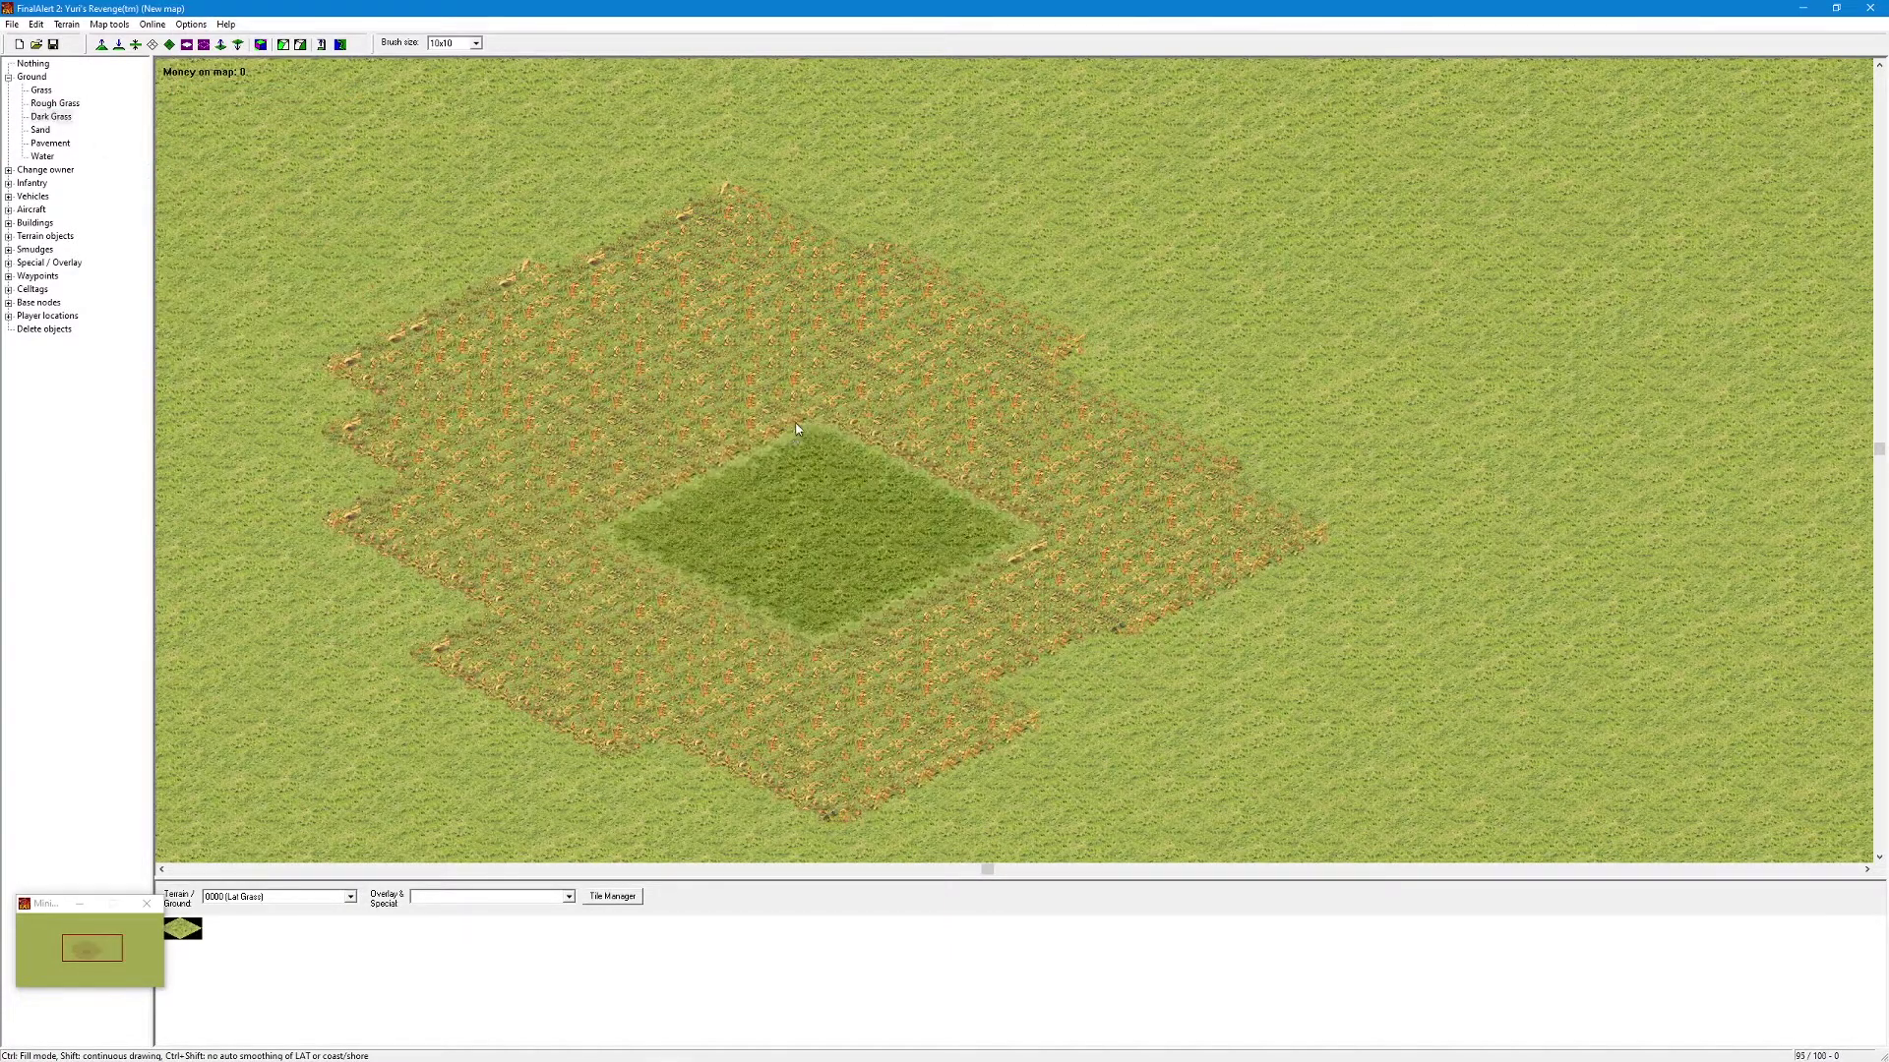
left_click(772, 344)
left_click(663, 378)
left_click(756, 461)
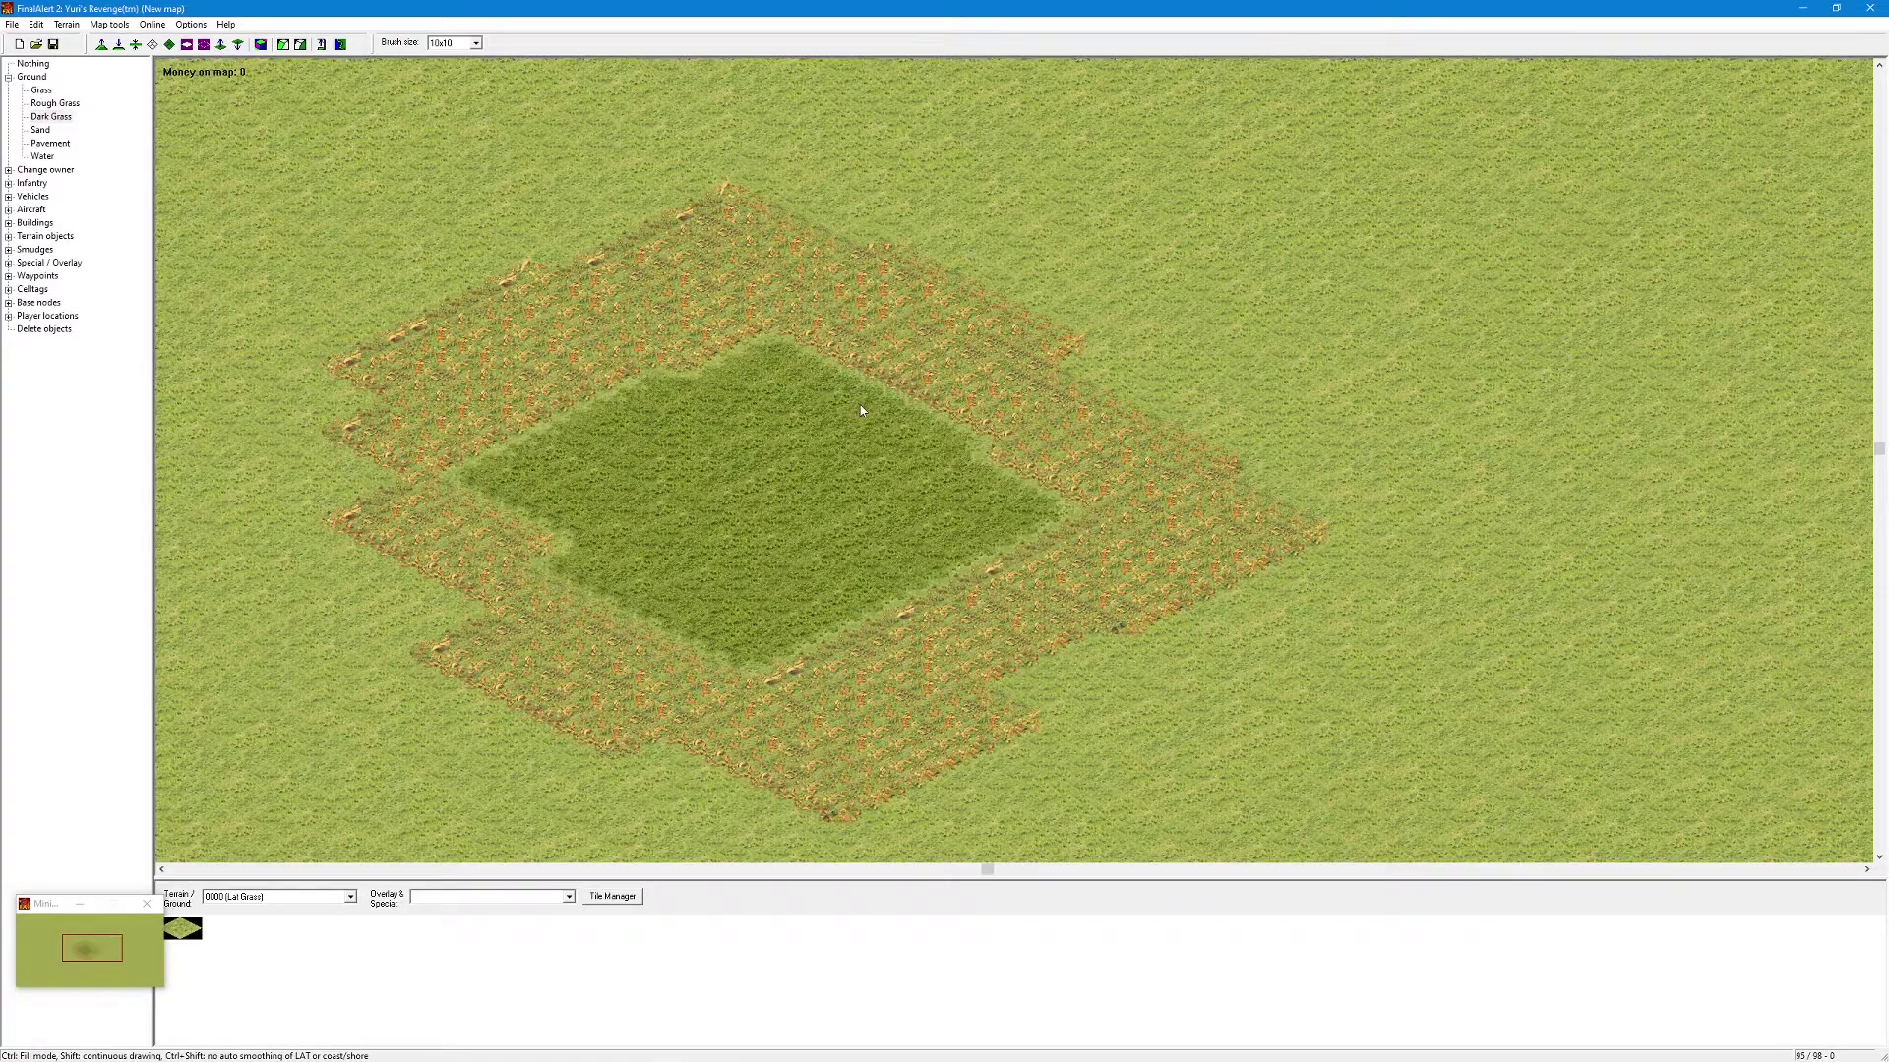
- Paint Sand inside the dark grass patch and over the eastern edge of the rough grass
left_click(40, 129)
left_click(710, 398)
left_click(1185, 354)
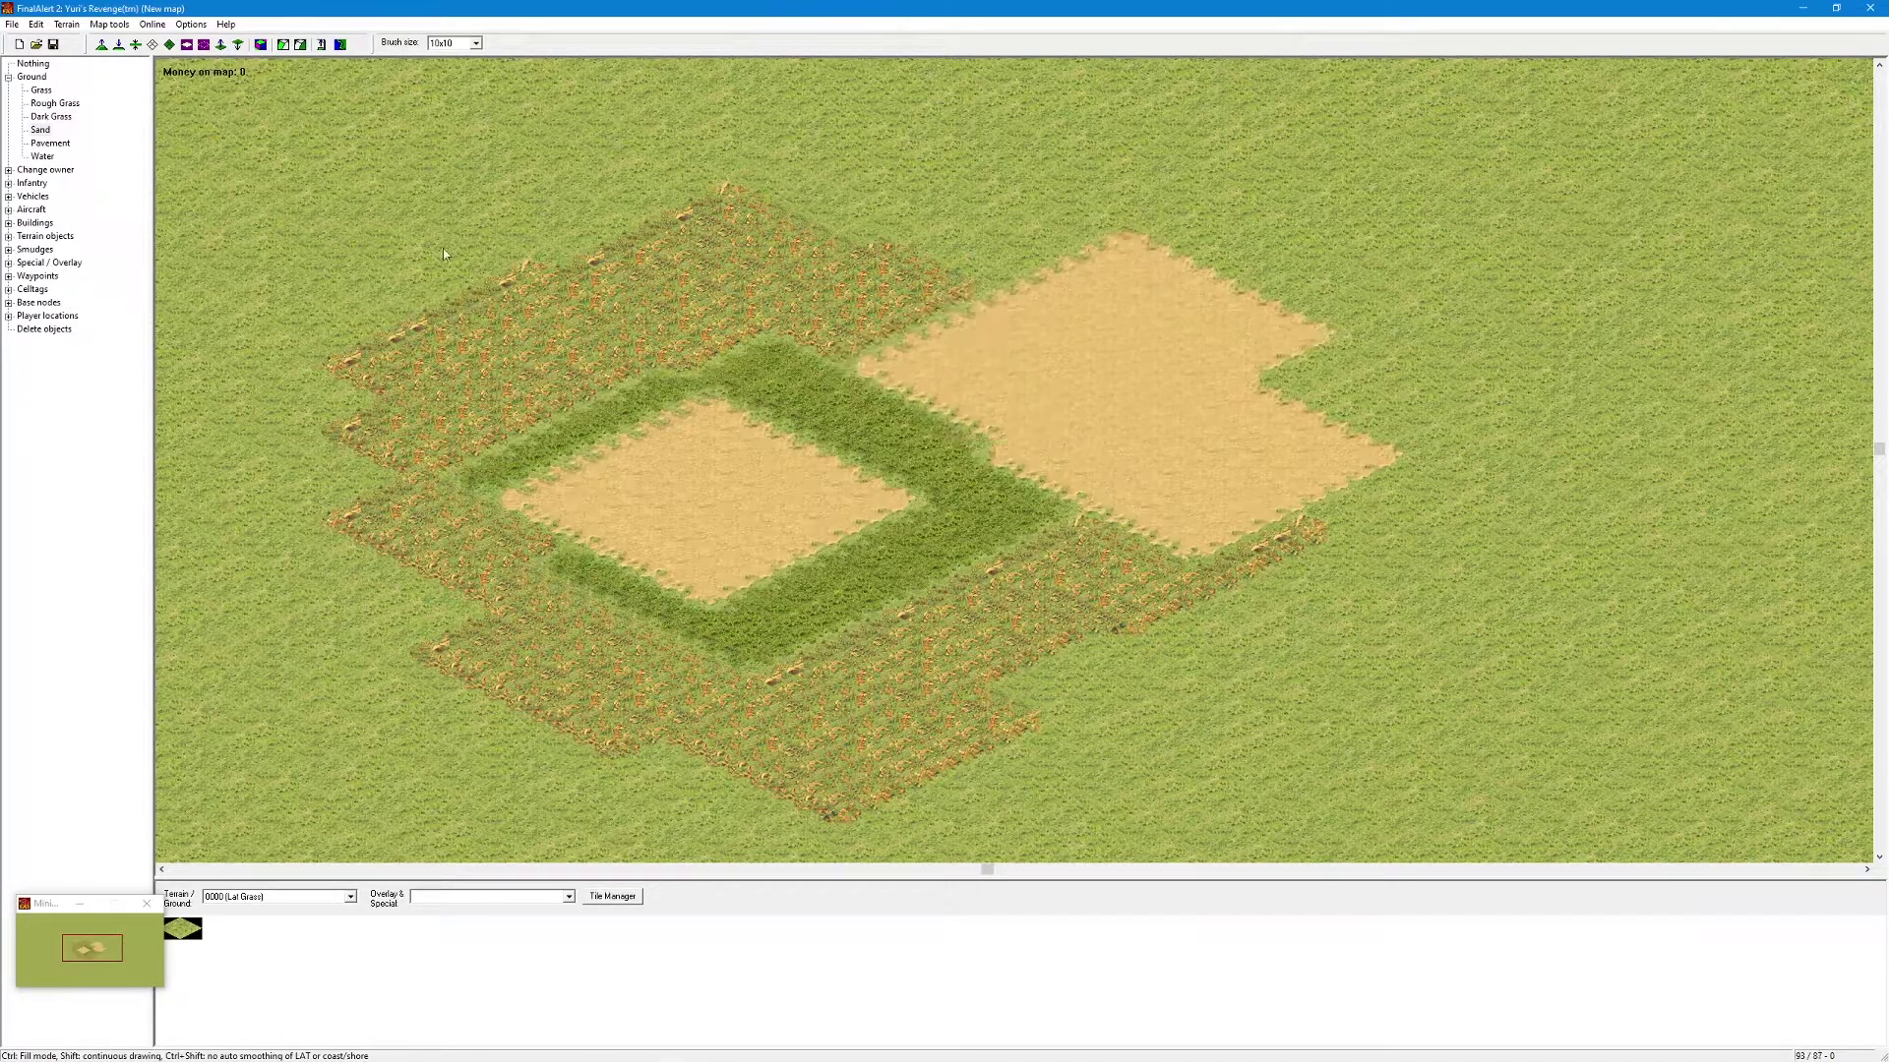
left_click(1116, 236)
- Paint a Pavement area across the sand and dark grass at the centre of the painted ground
left_click(51, 142)
left_click(859, 354)
left_click(878, 280)
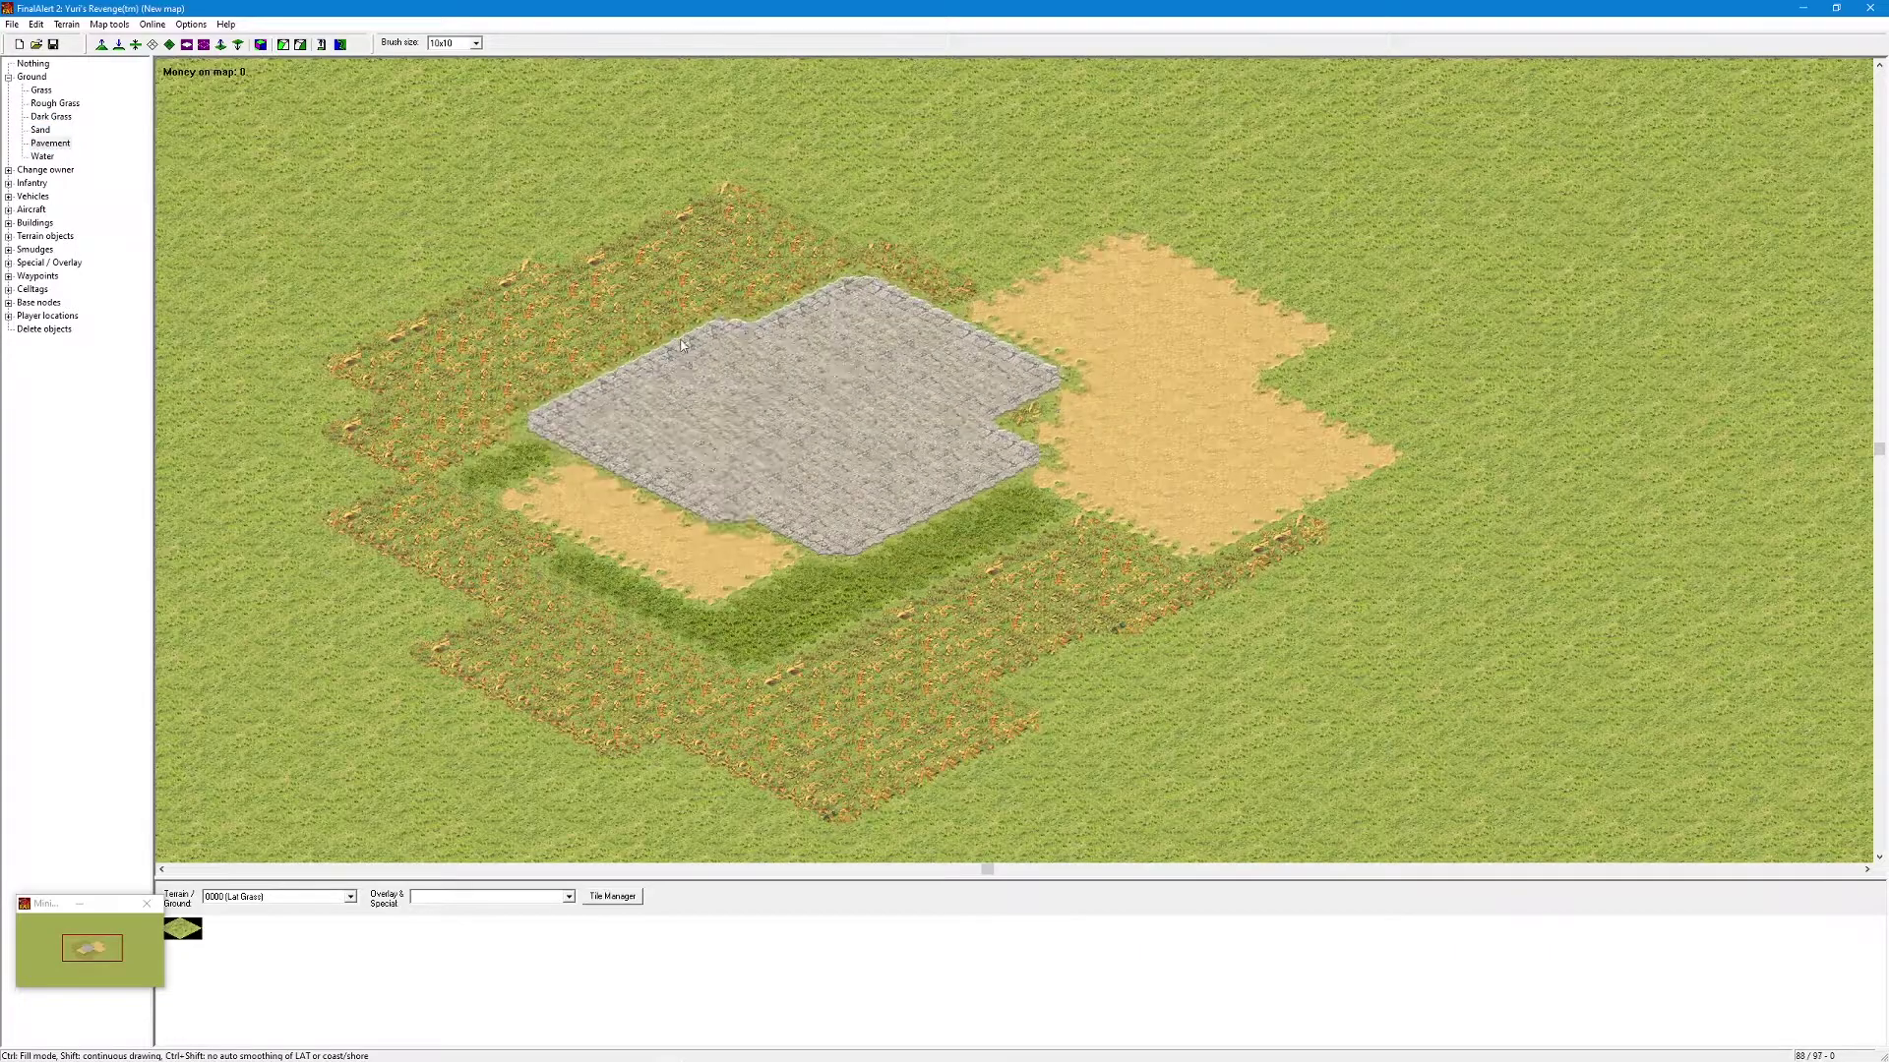
left_click(696, 344)
left_click(786, 522)
left_click(962, 436)
- Preview Water ground with its automatic shoreline over the pavement and the neighbouring grass
left_click(41, 155)
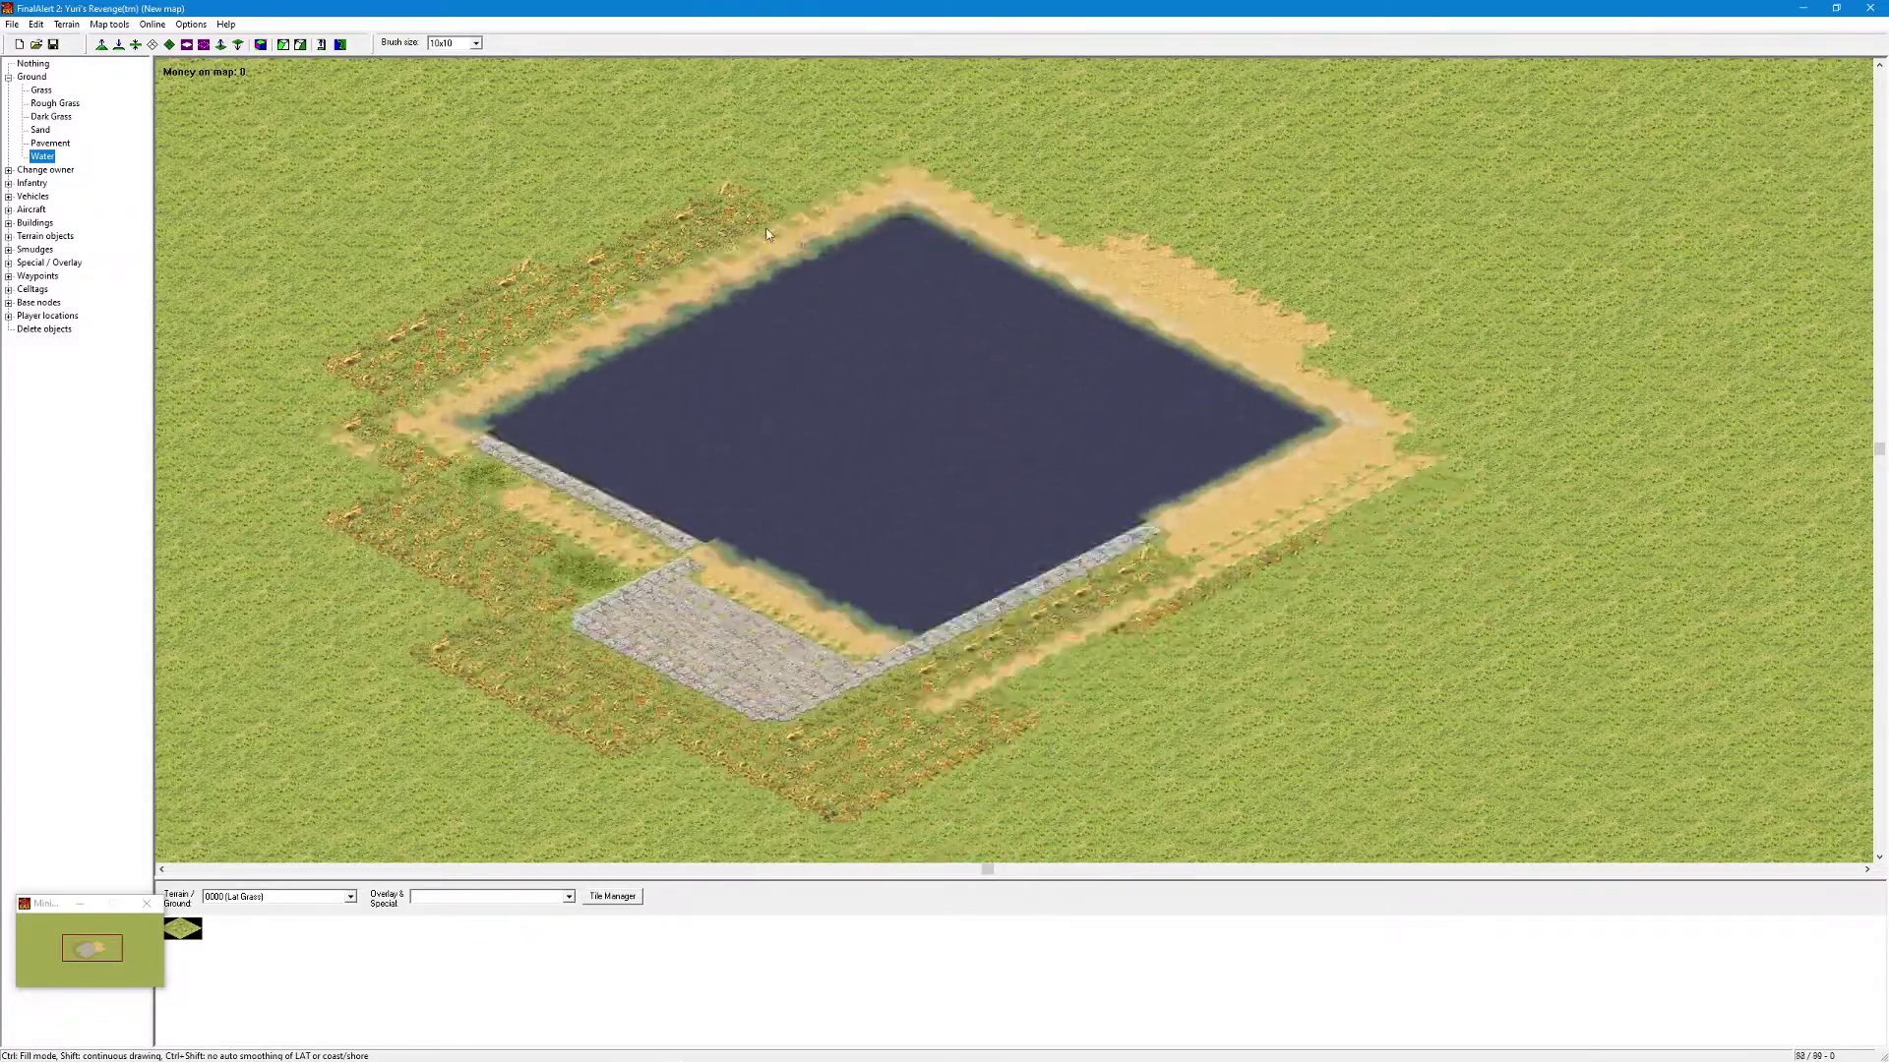
right_click_drag(818, 374, 919, 355)
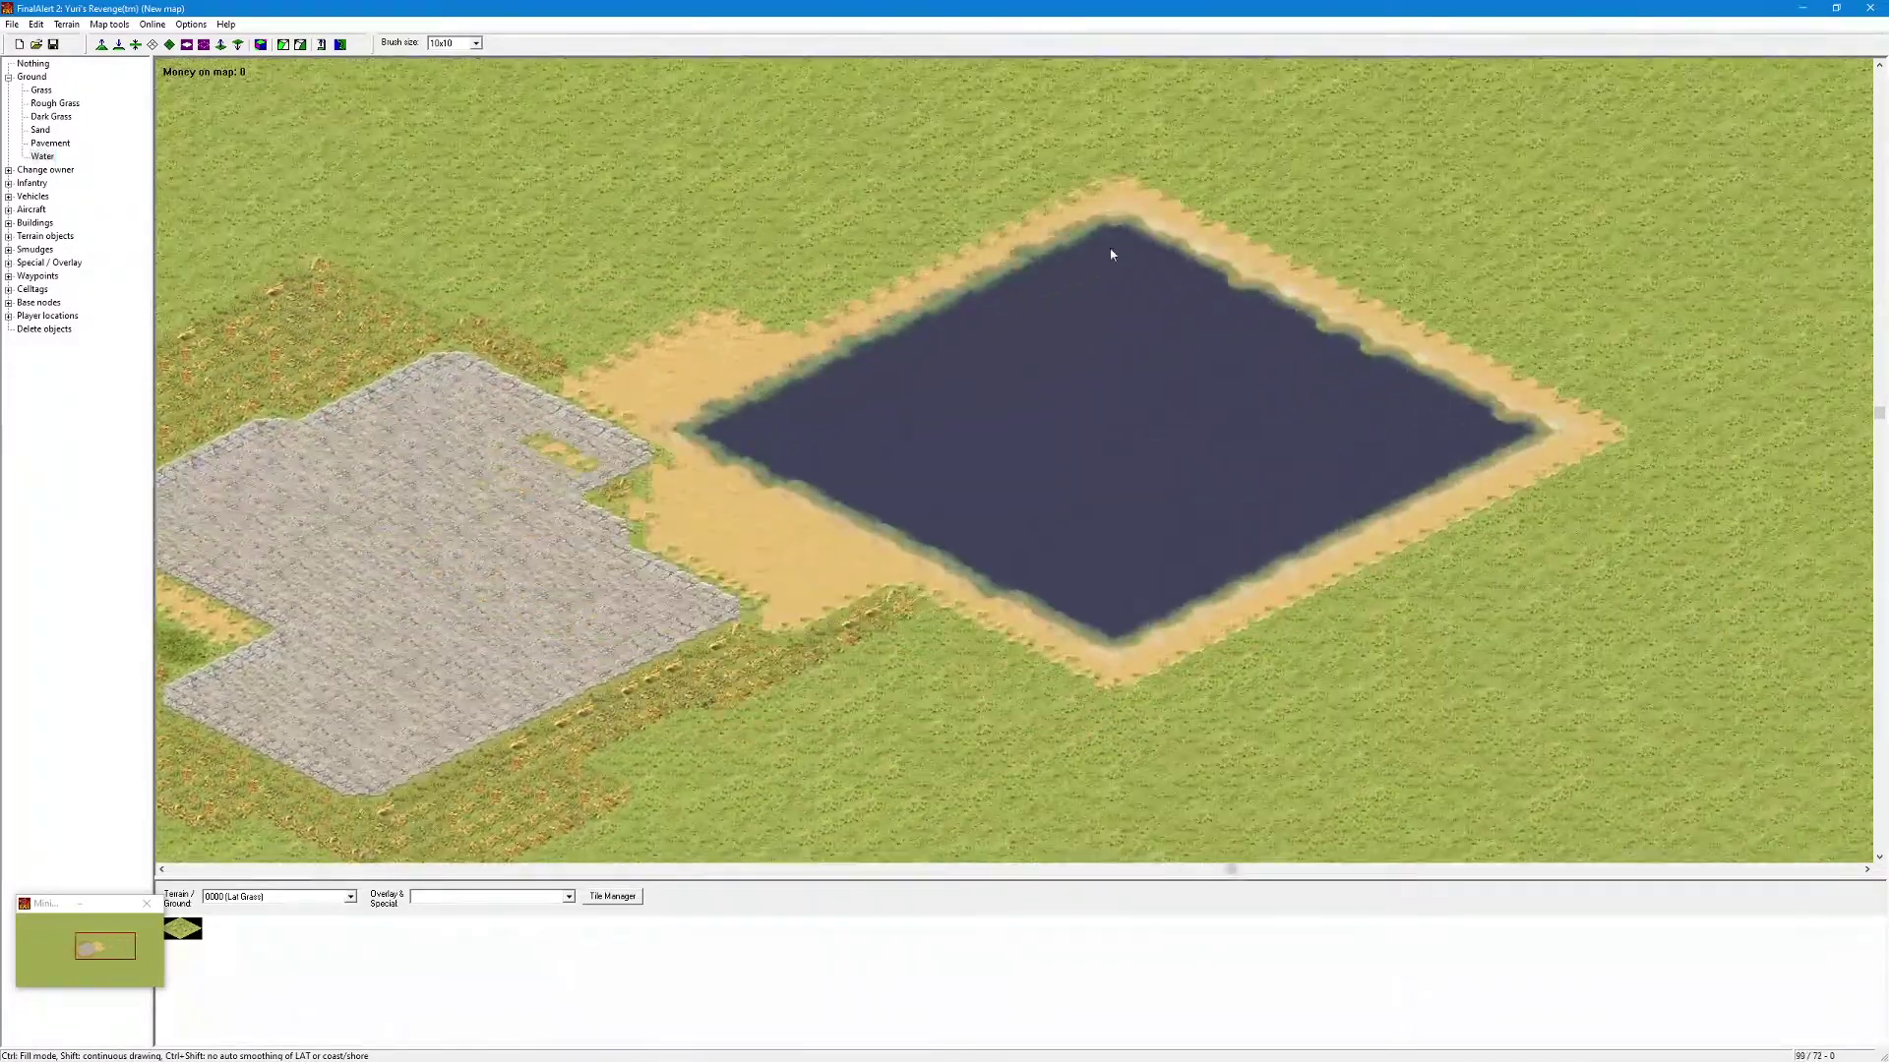
- Disable AutoShore to preview water without a shoreline, and turn AutoShore back on
left_click(198, 28)
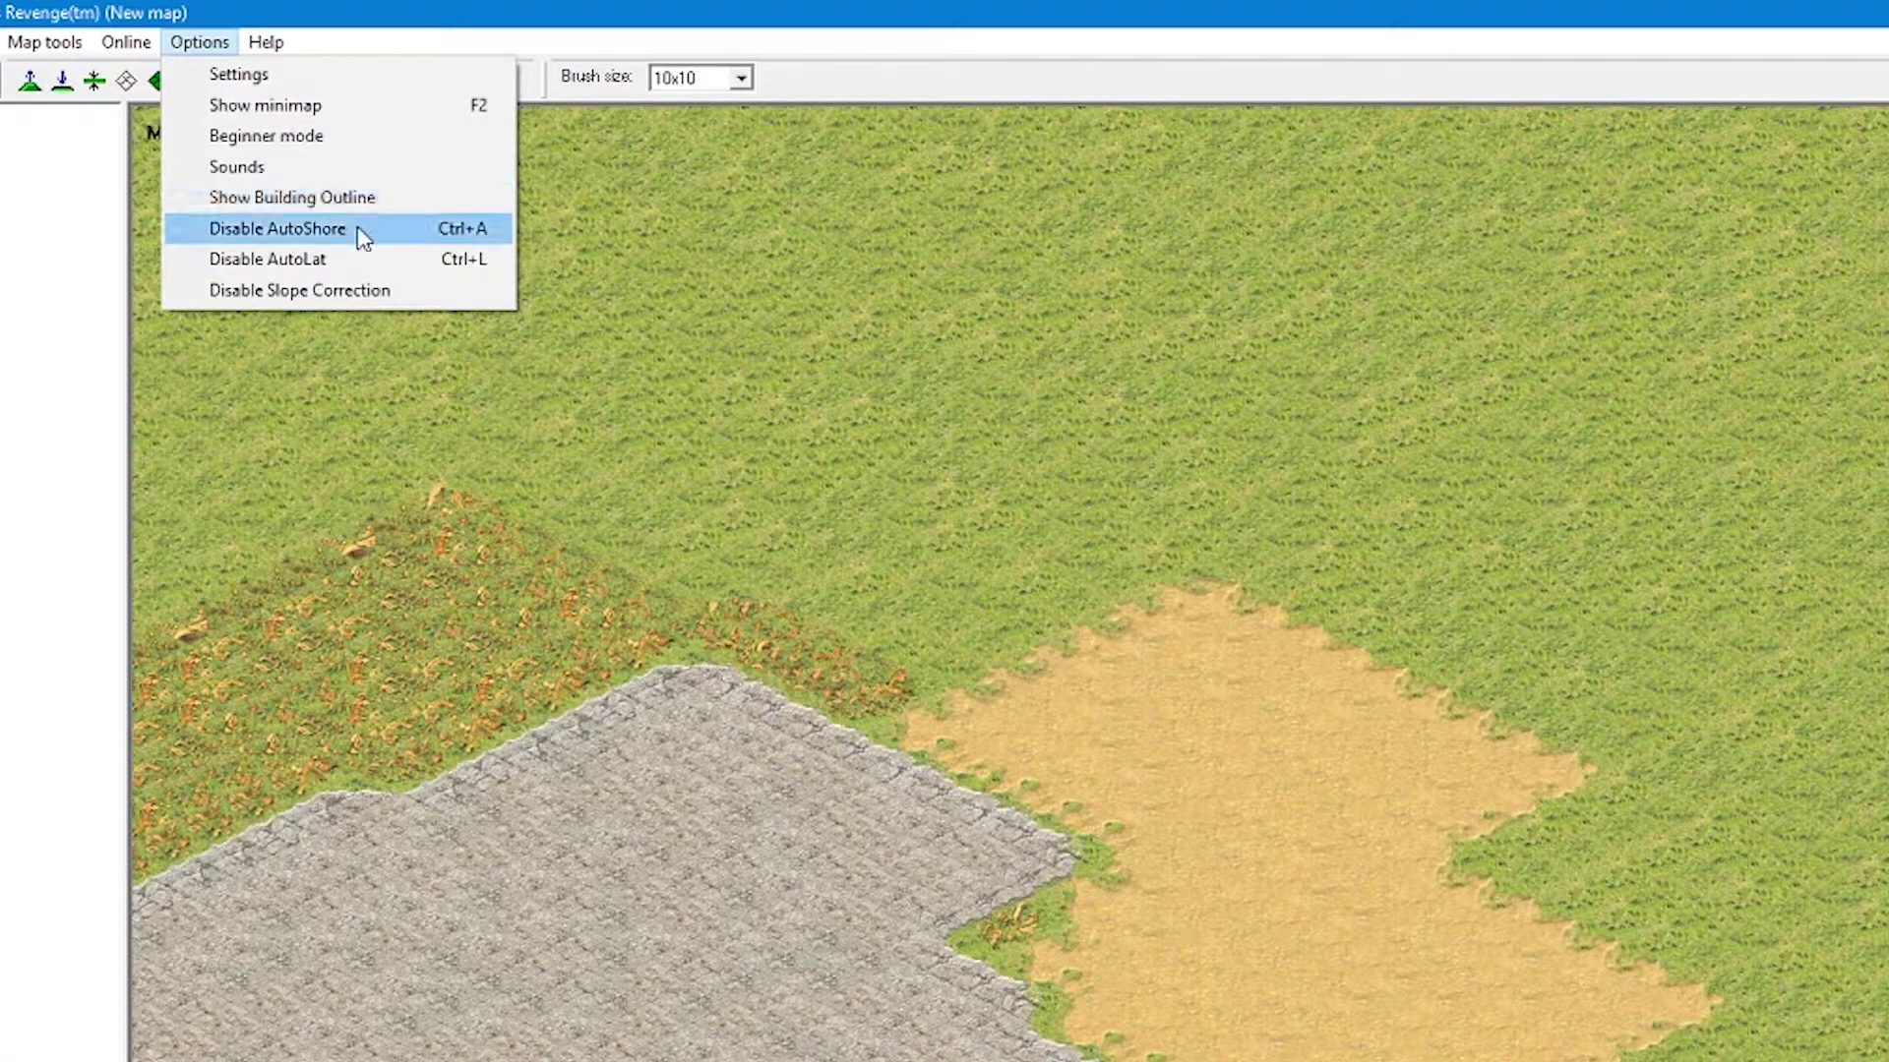
left_click(359, 230)
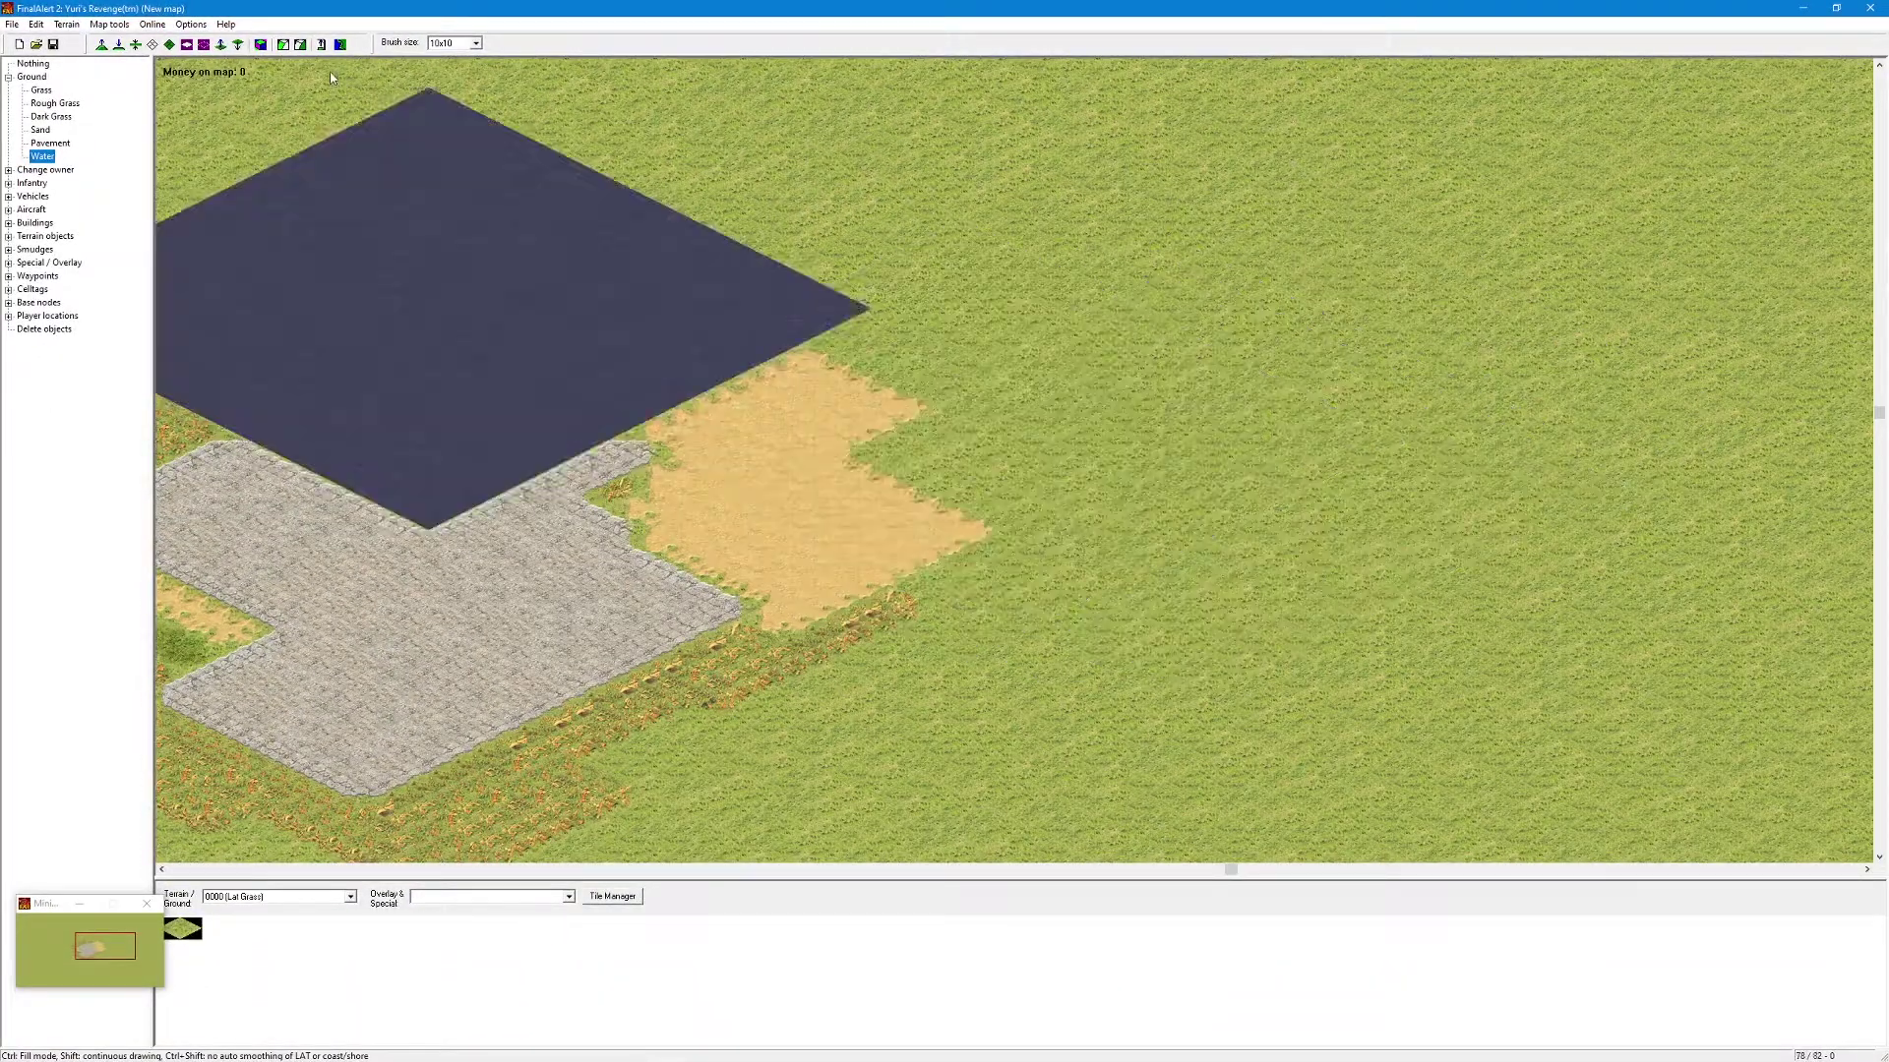
left_click(191, 24)
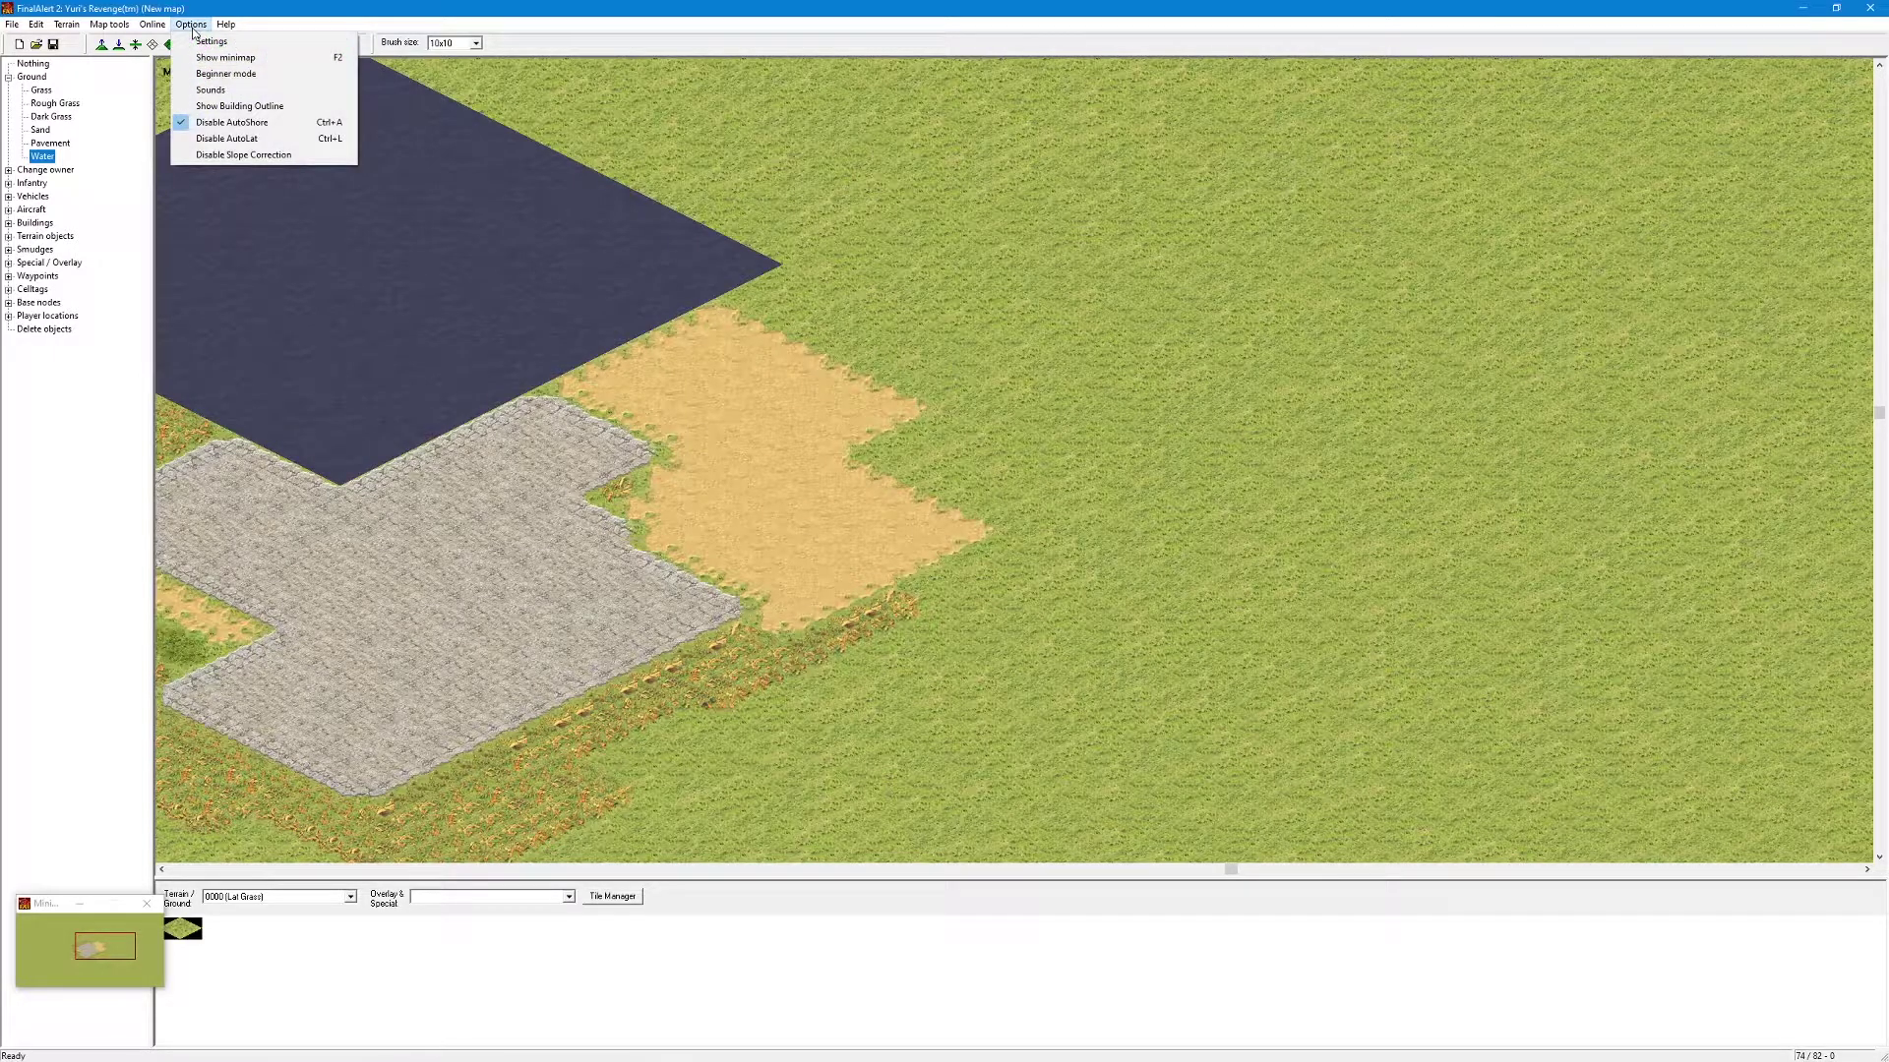
left_click(232, 122)
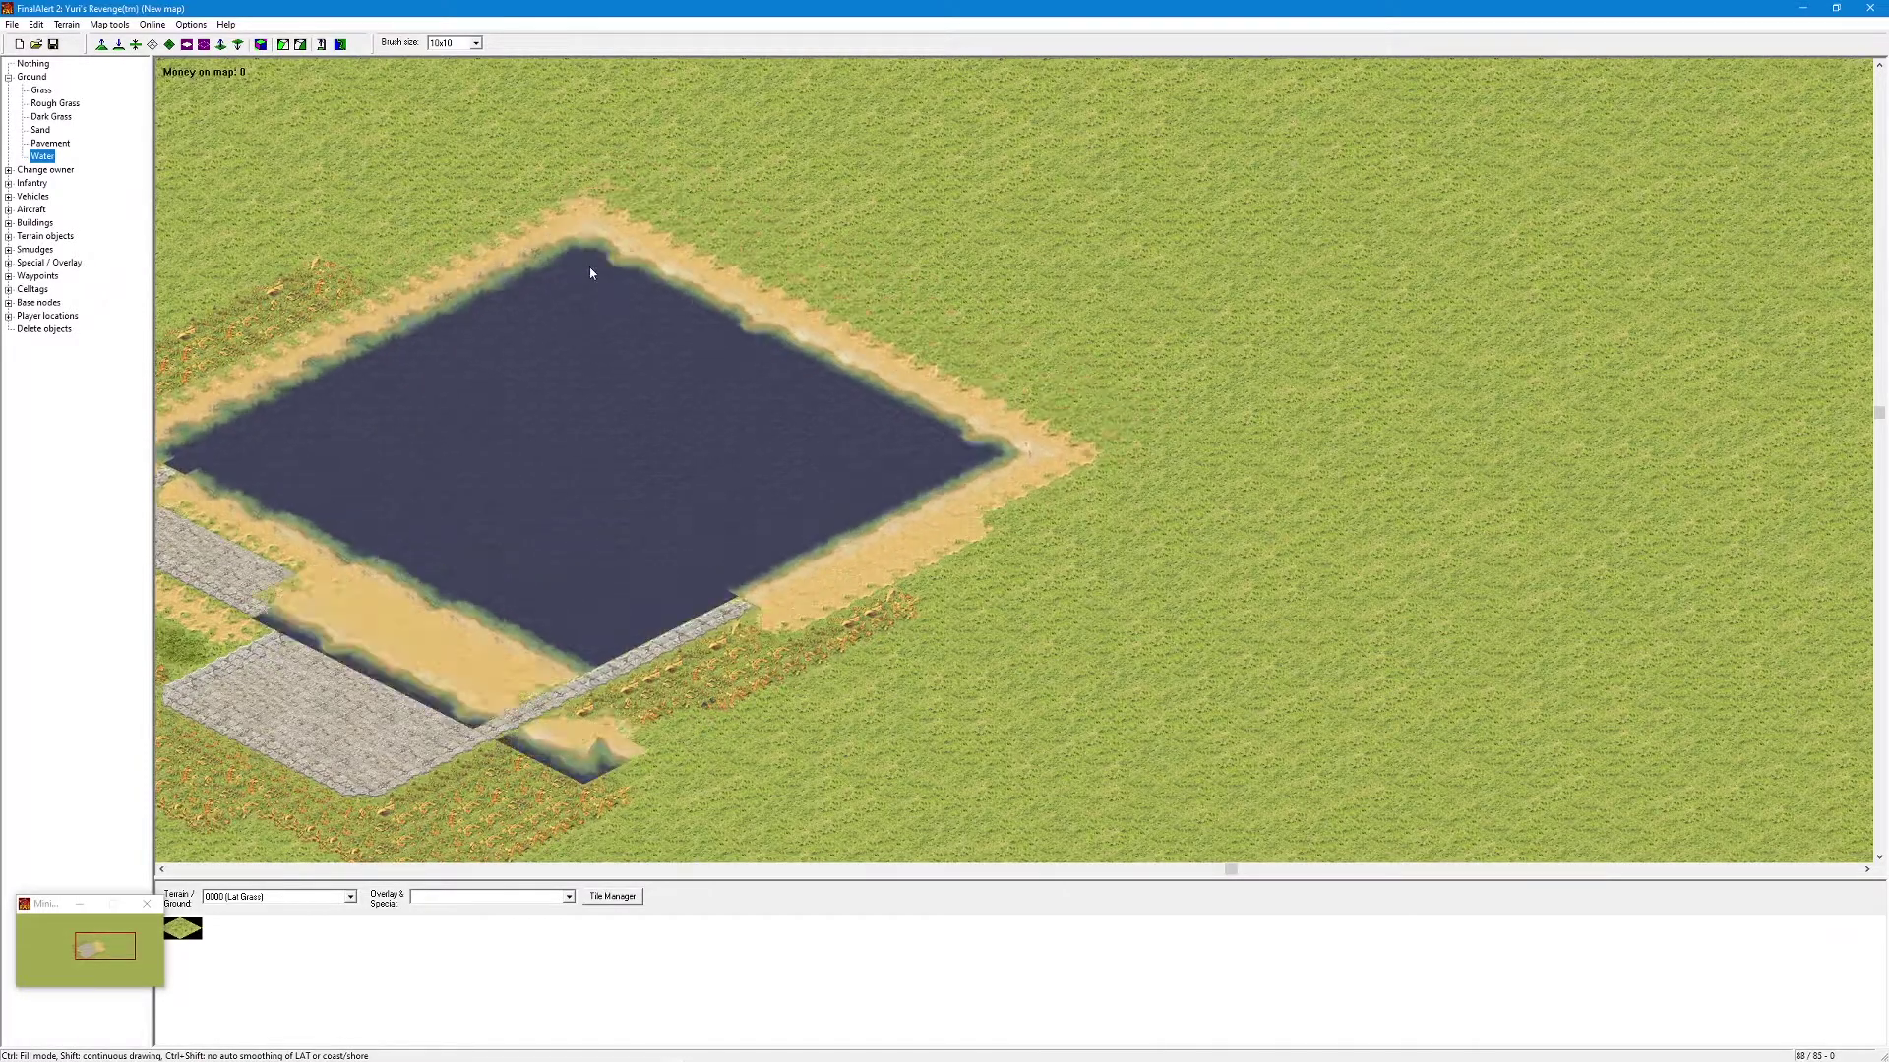
- With AutoShore disabled, paint a long Water strip east of the sand using the 2x2 brush and generate shores around it
right_click_drag(965, 255, 1057, 241)
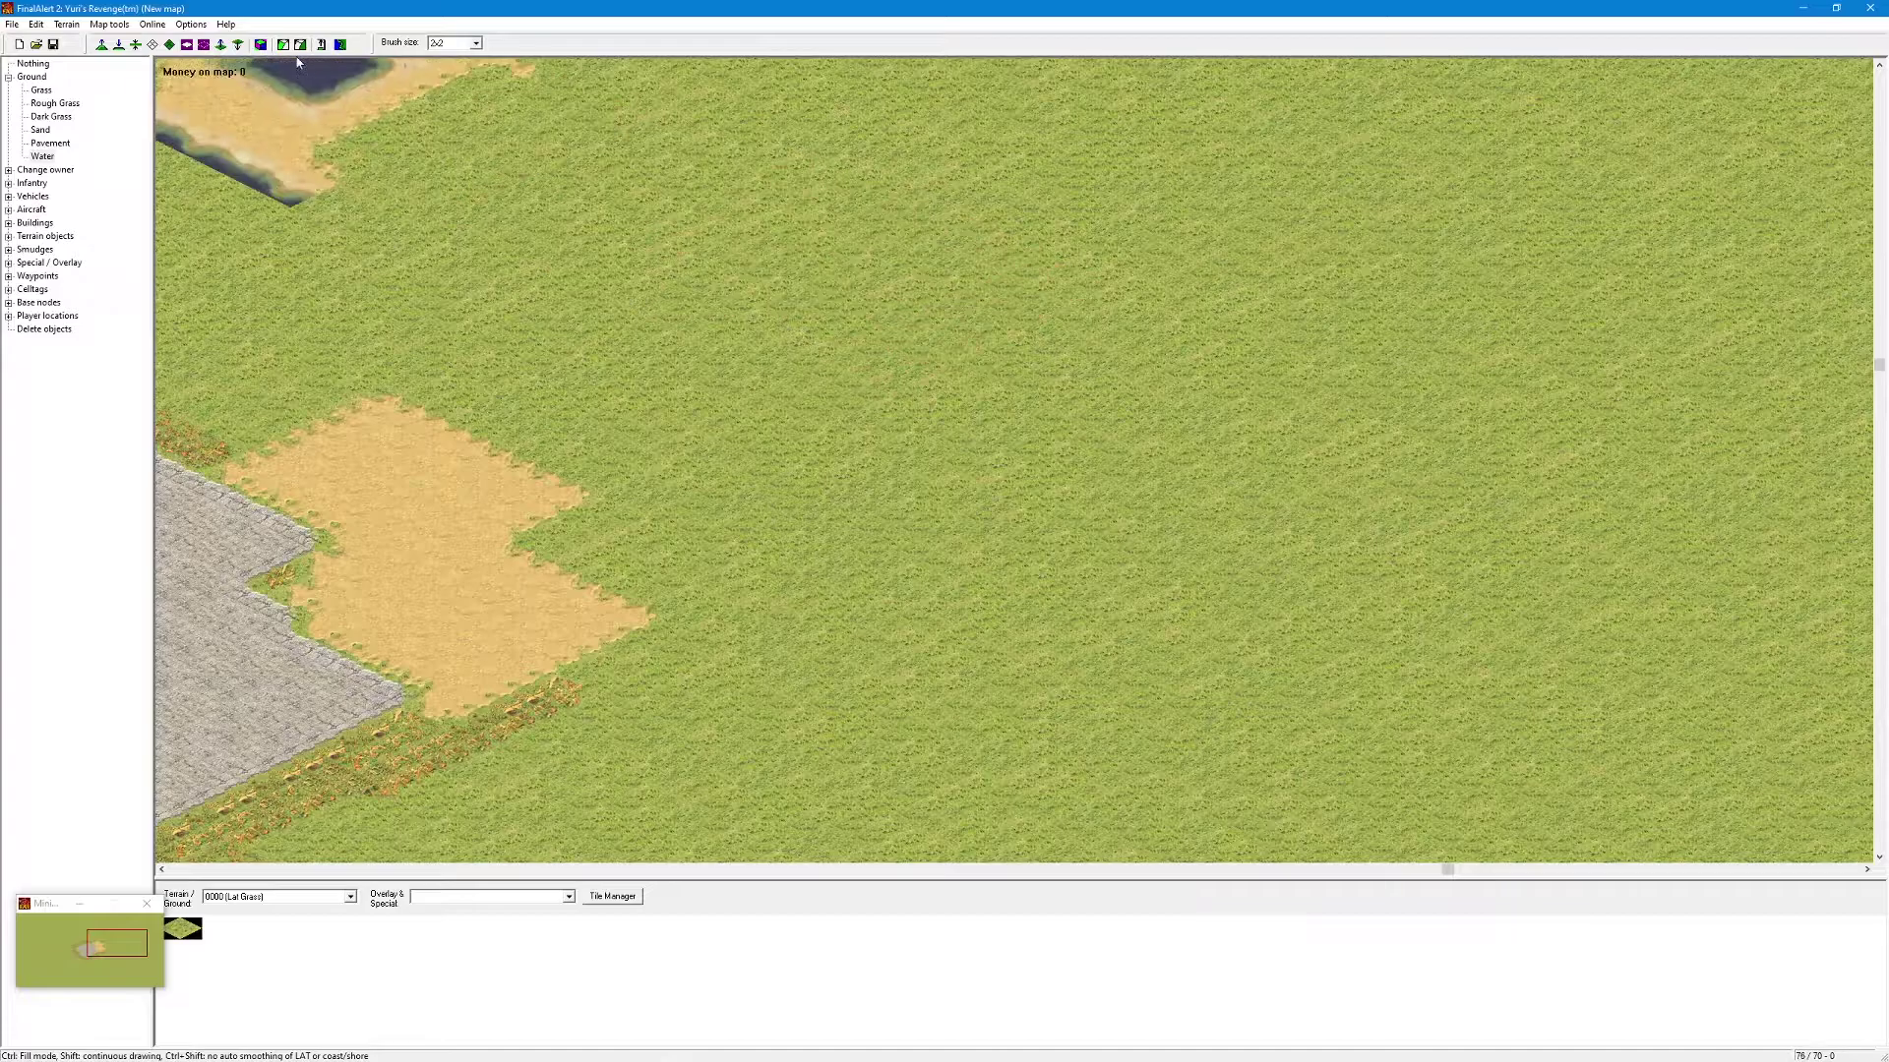
left_click(192, 24)
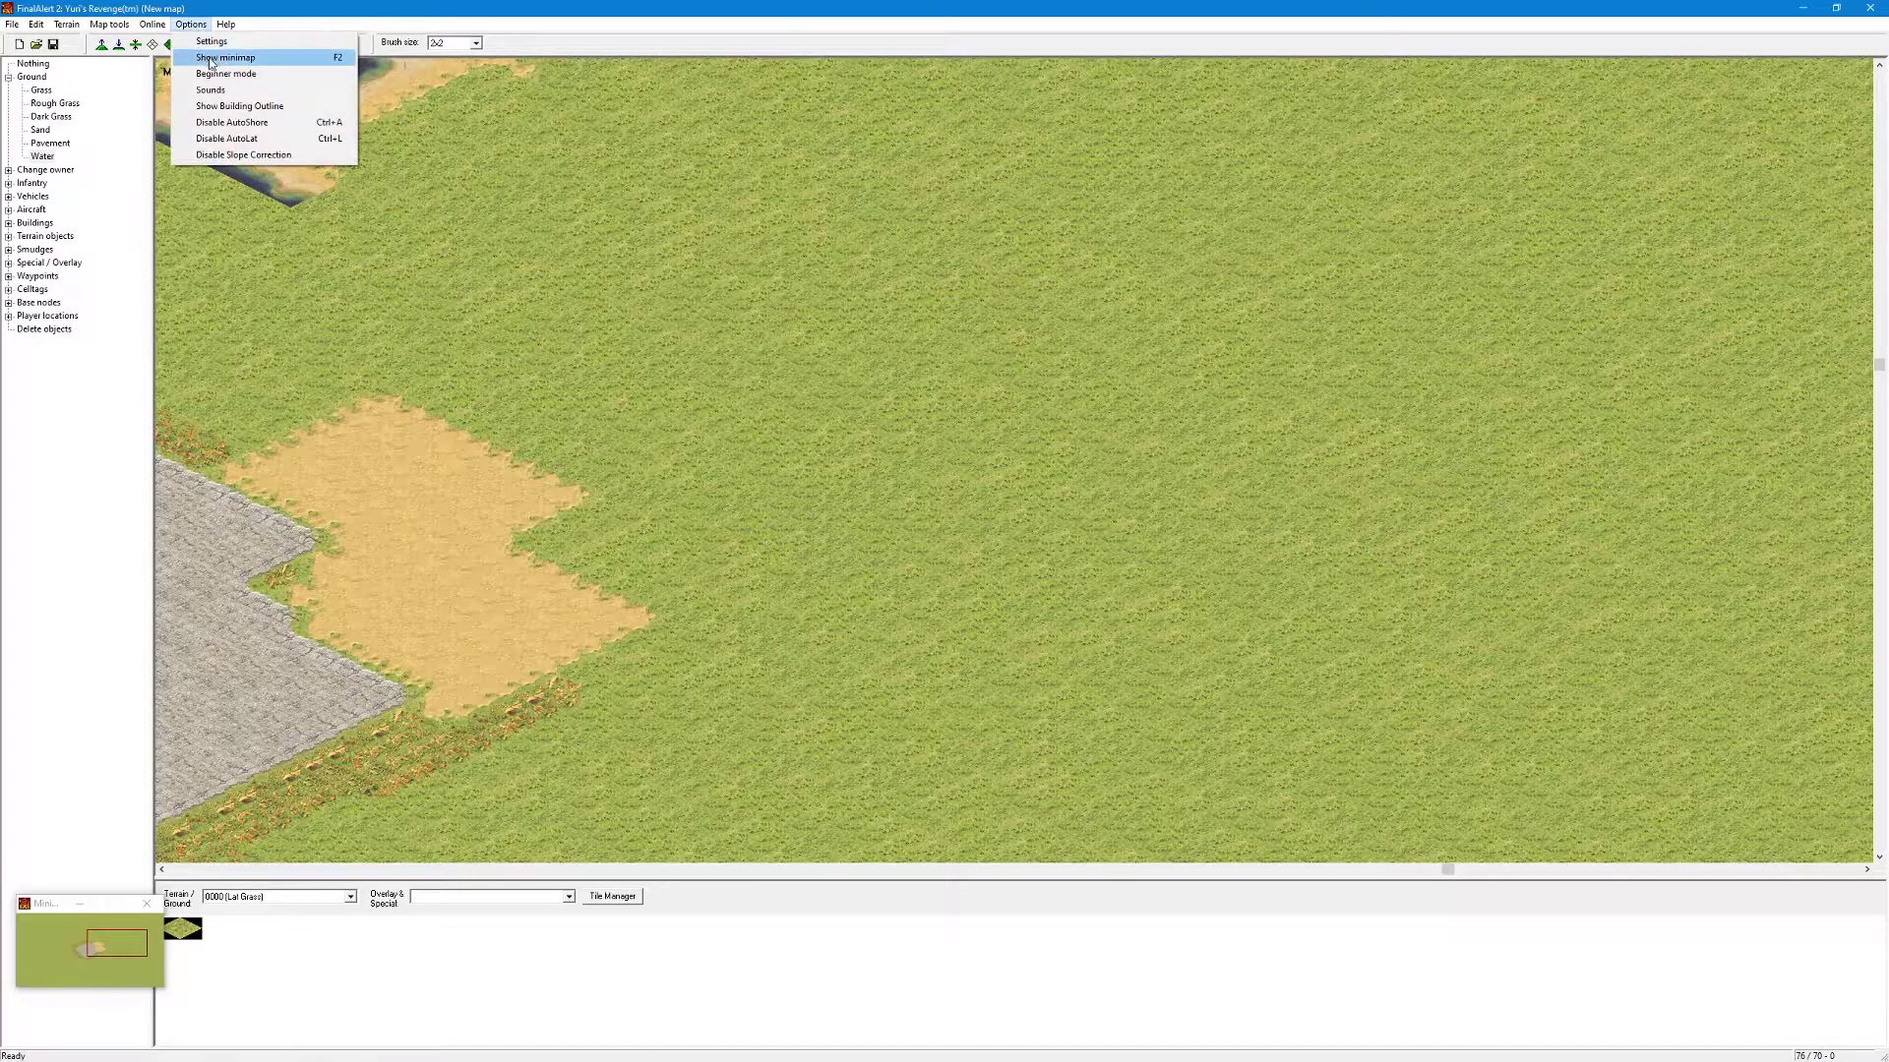
left_click(236, 125)
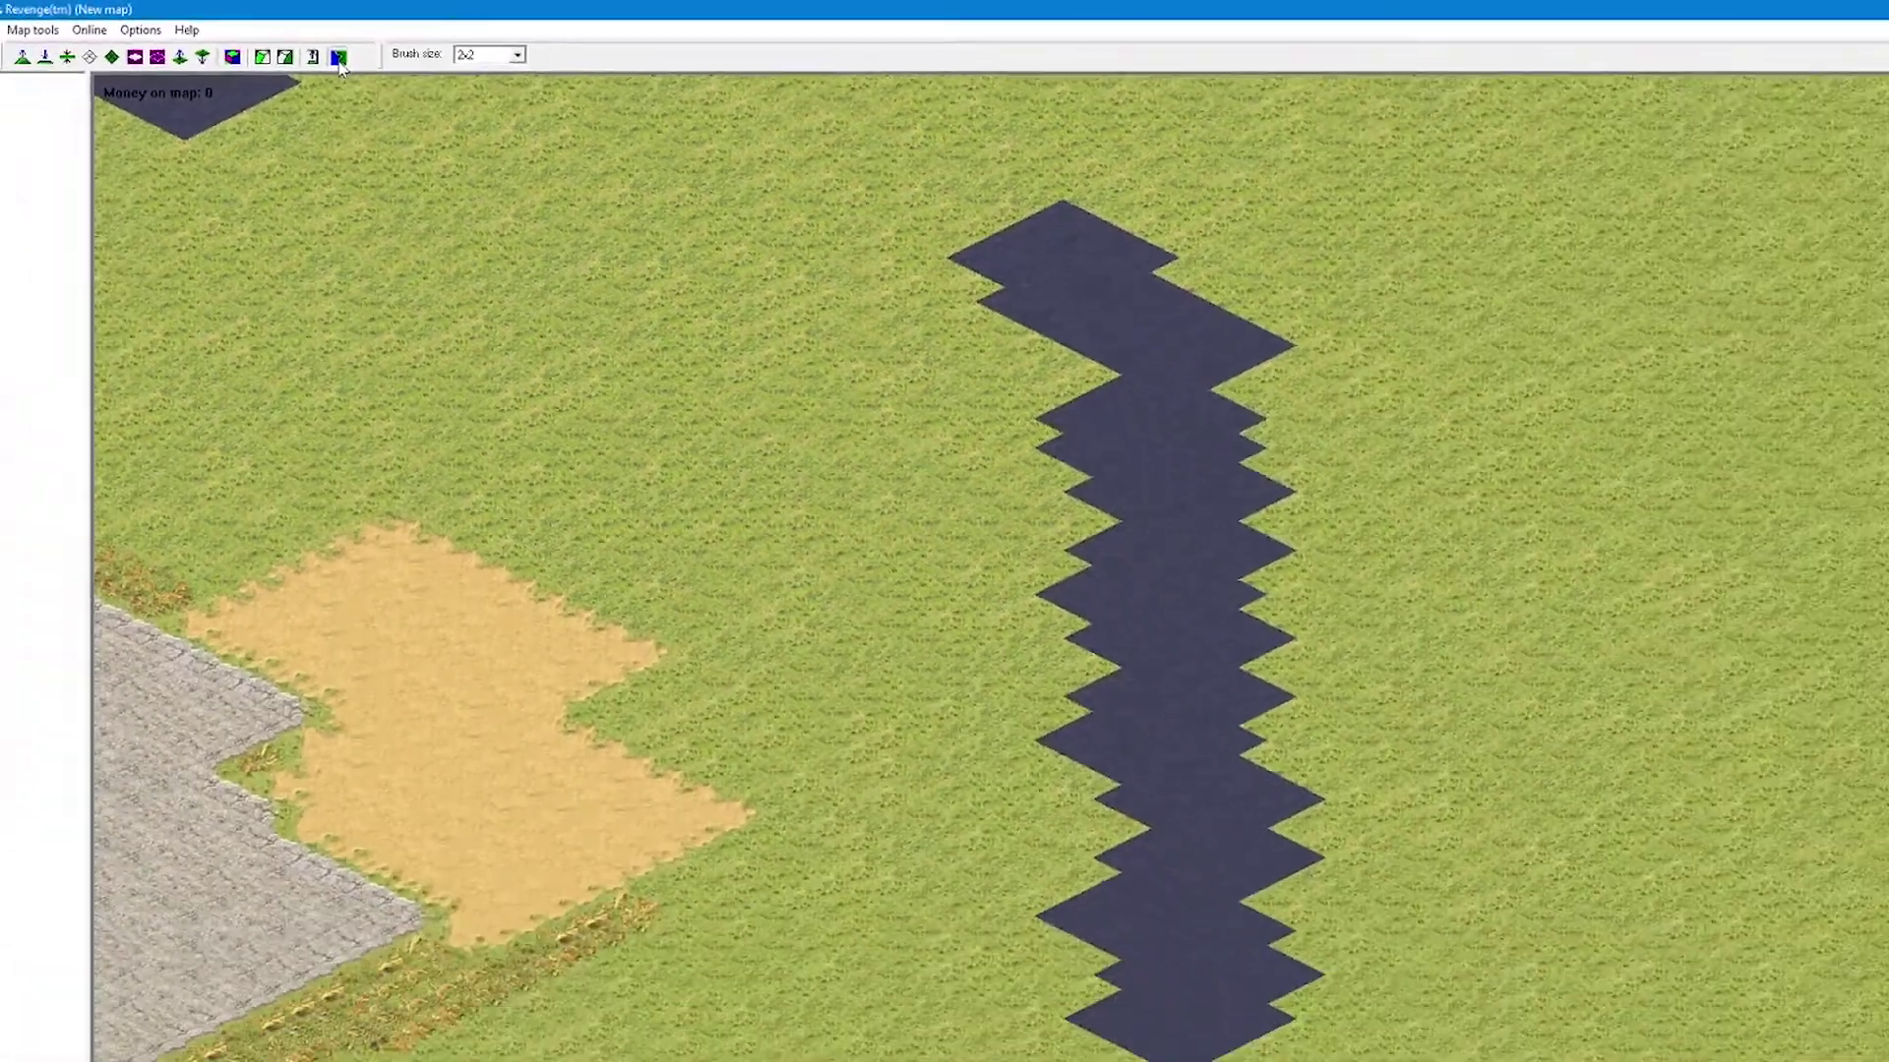
left_click(334, 99)
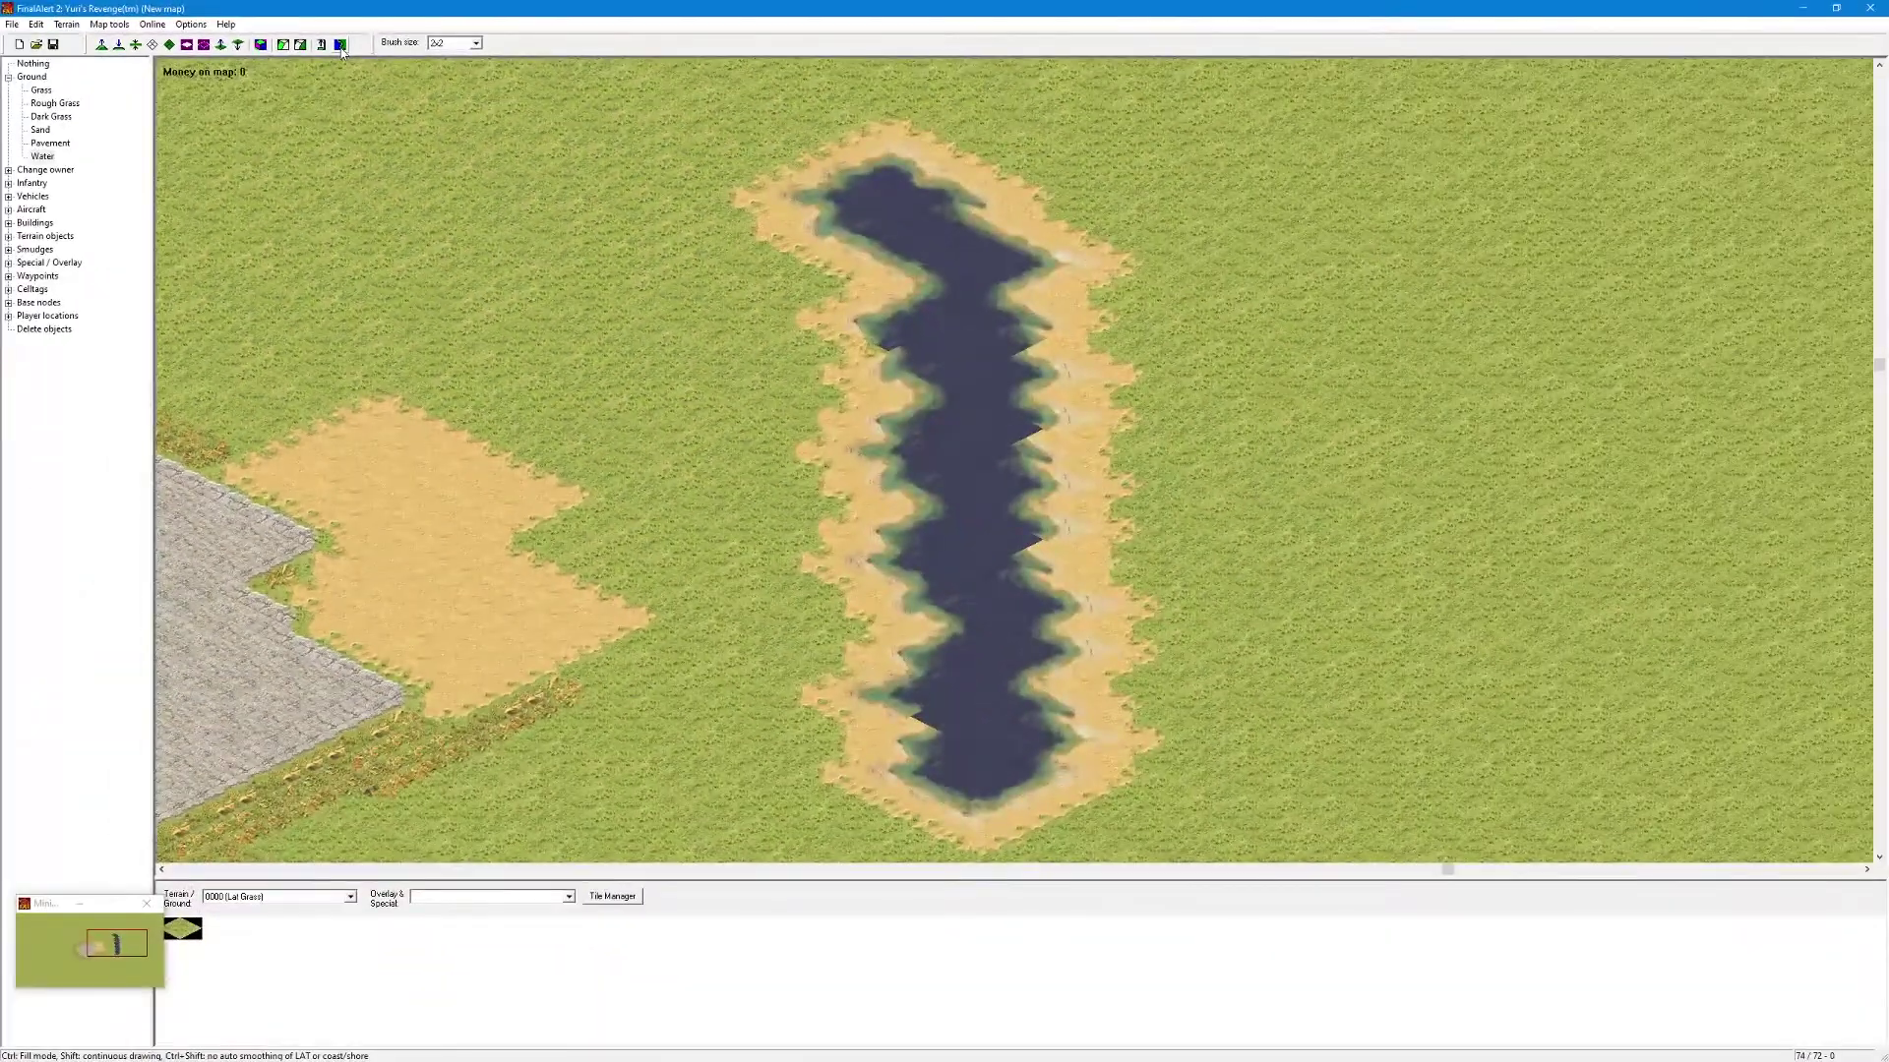
left_click(857, 586)
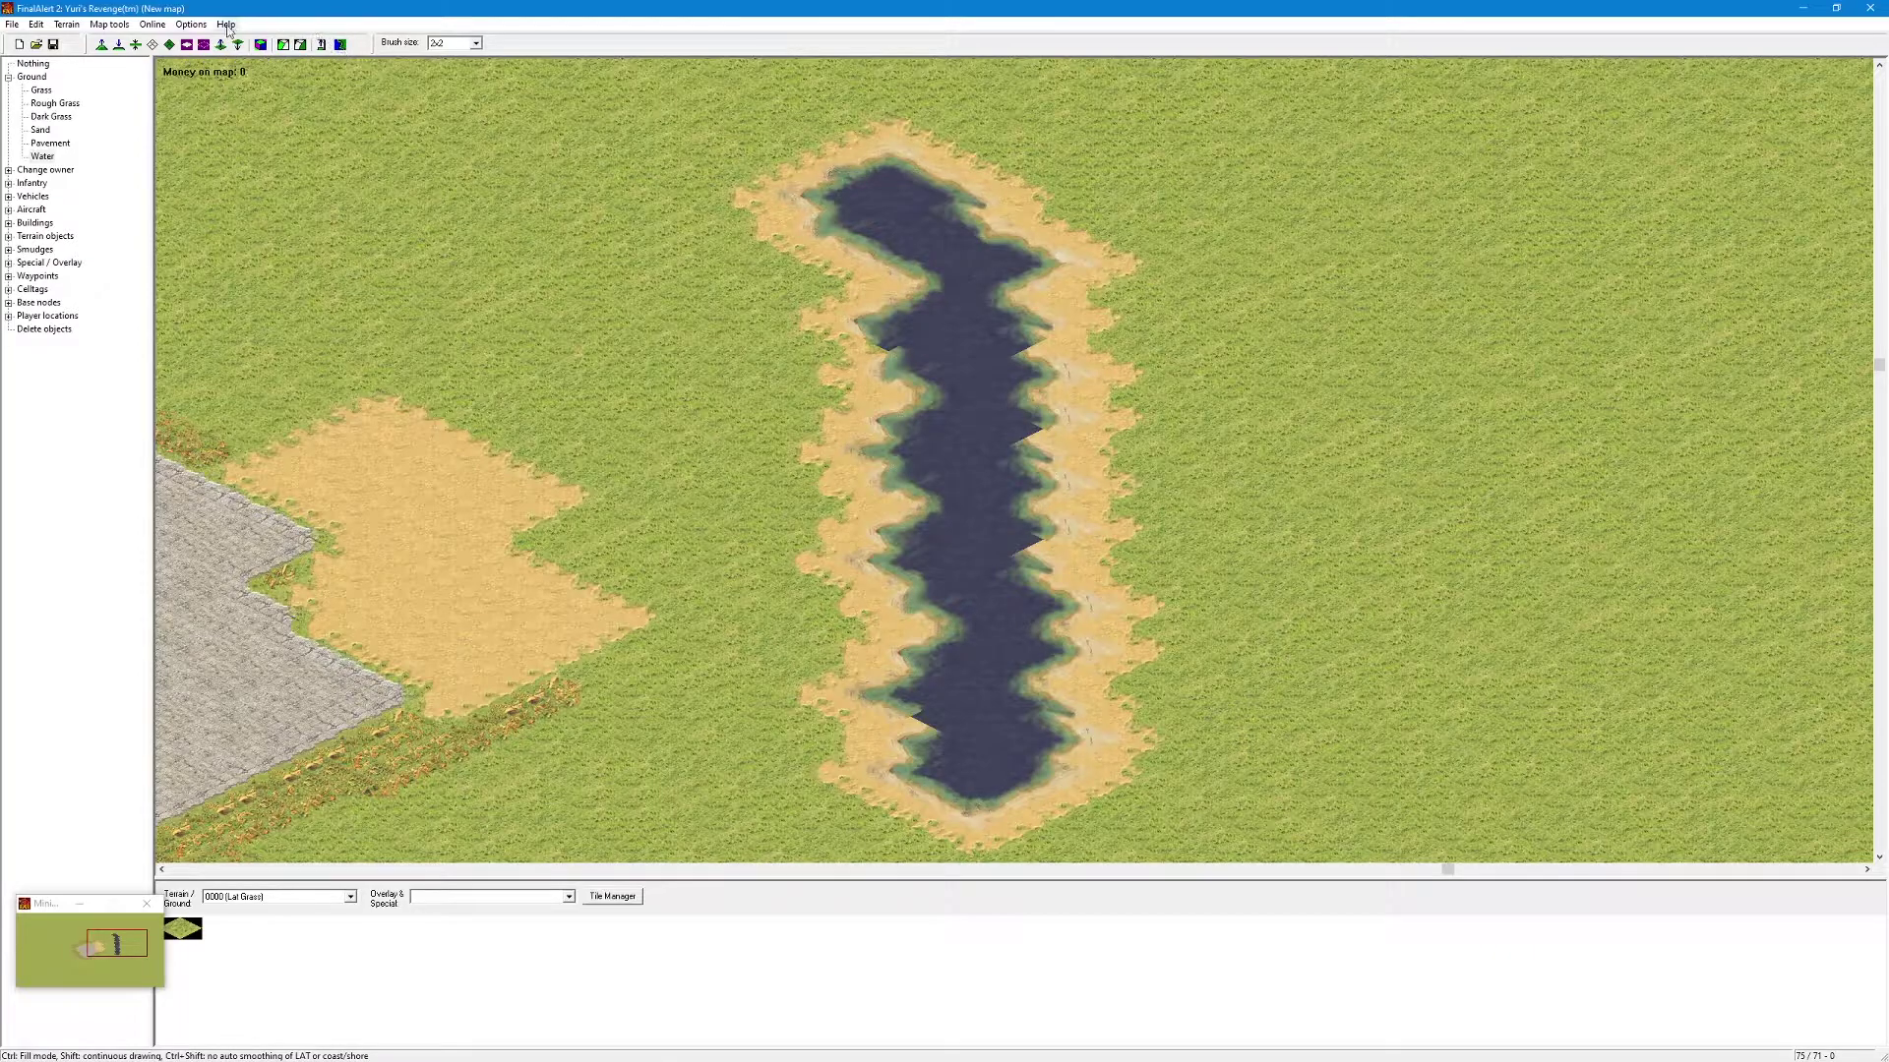
- Re-enable AutoShore and paint Water along the strip's eastern edge with the 2x2 brush so shores form while painting
left_click(197, 20)
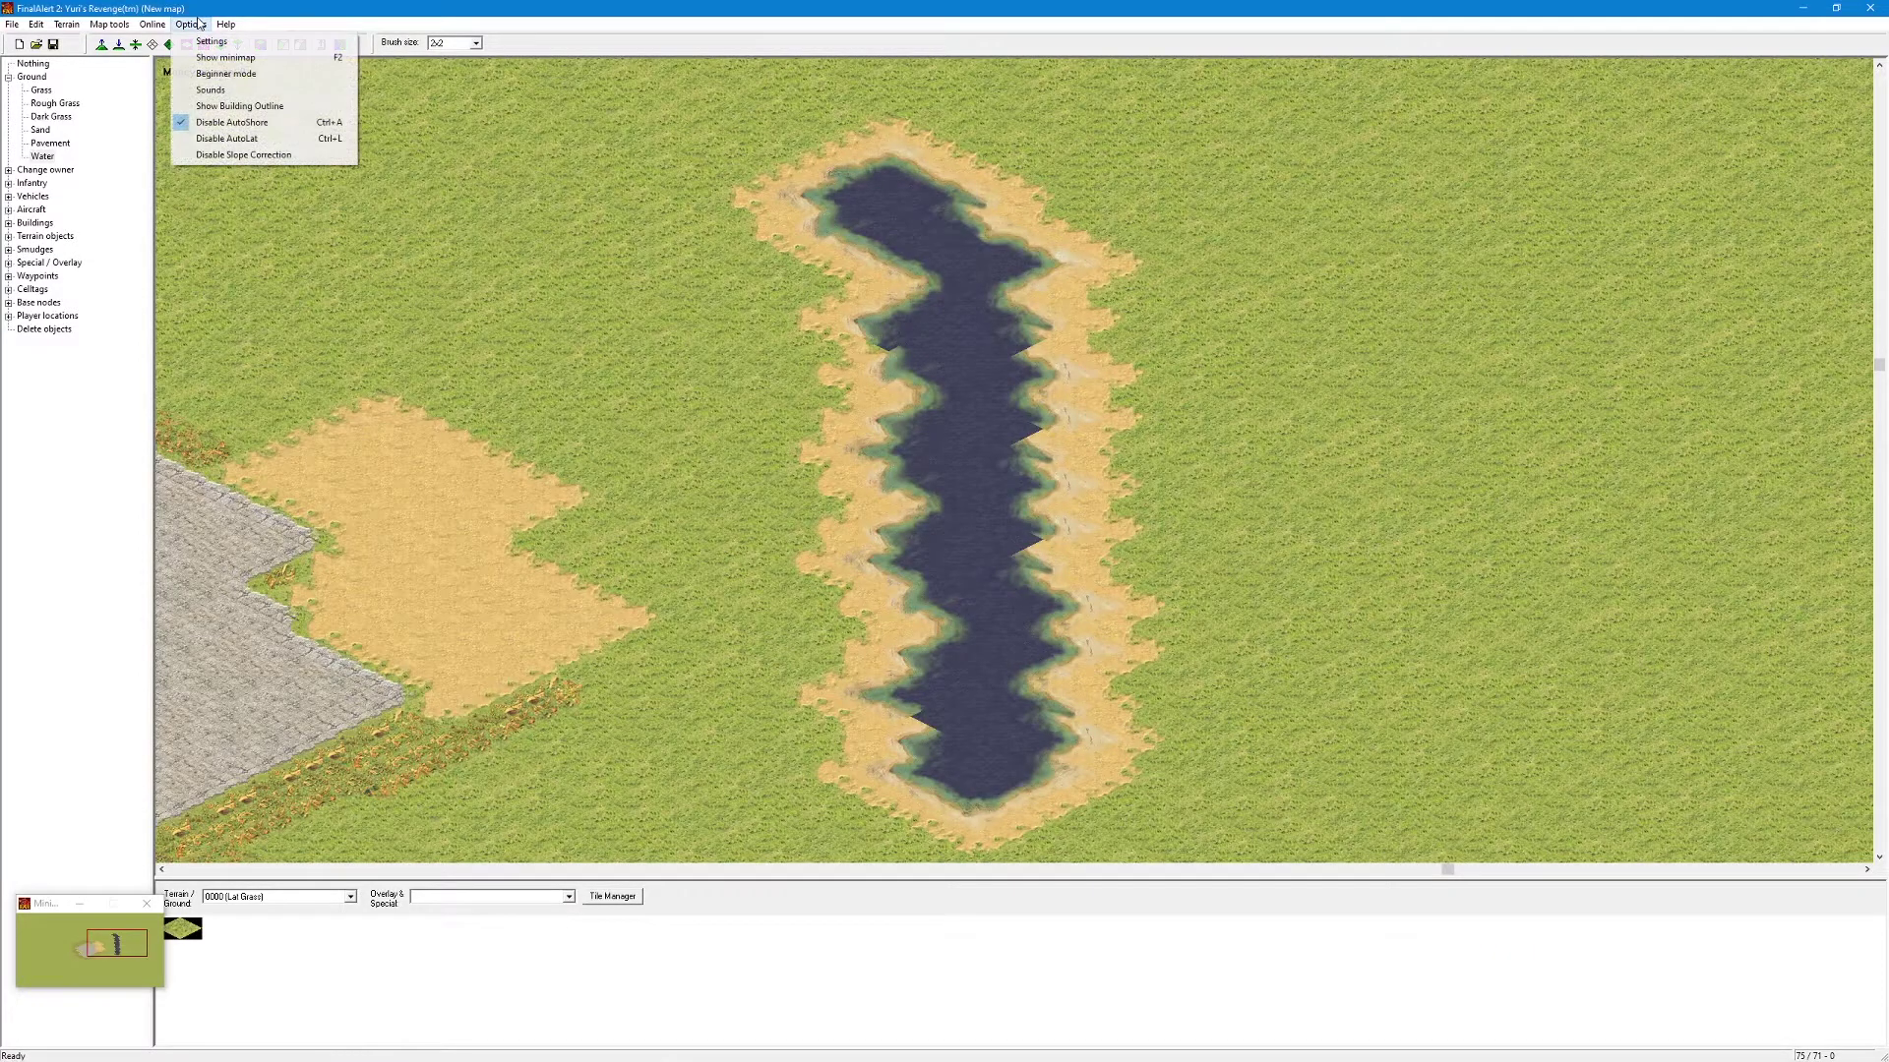
left_click(253, 121)
left_click(948, 222)
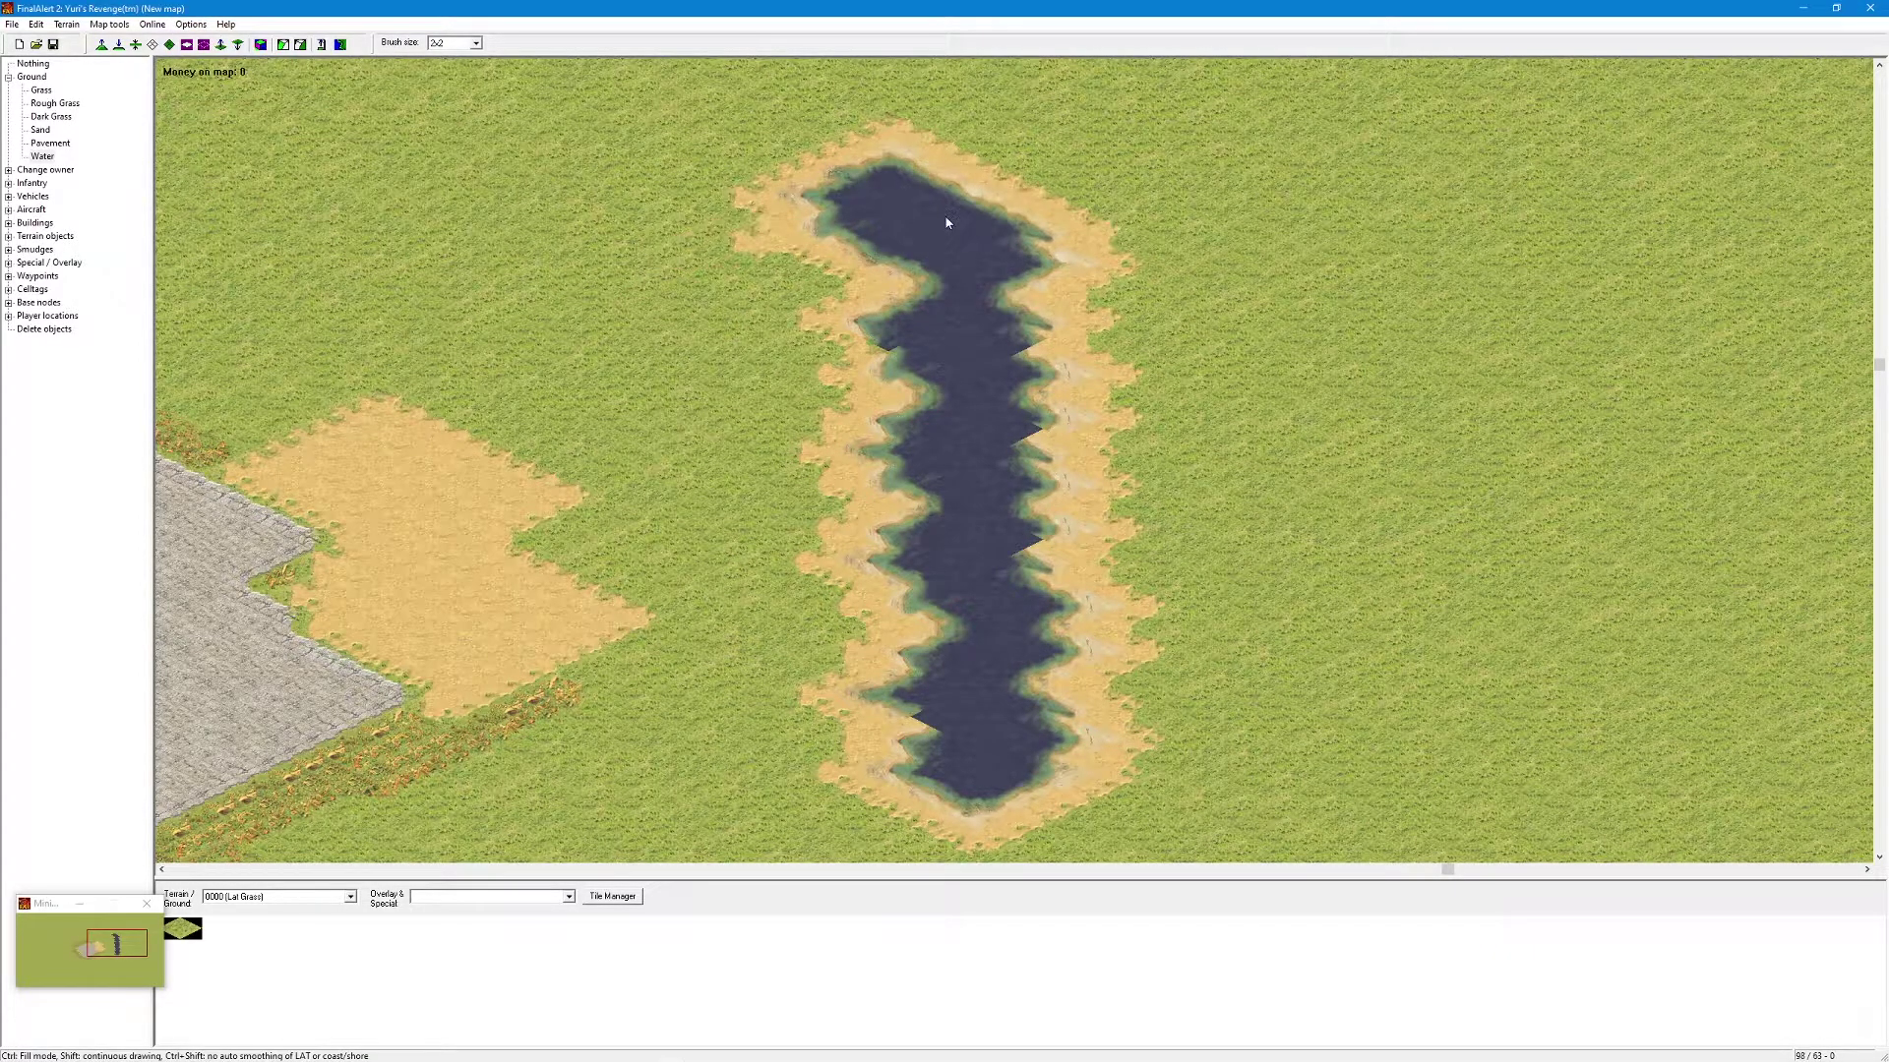
mouse_move(946, 218)
left_mouse_down()
mouse_move(952, 294)
mouse_move(1005, 329)
left_mouse_up()
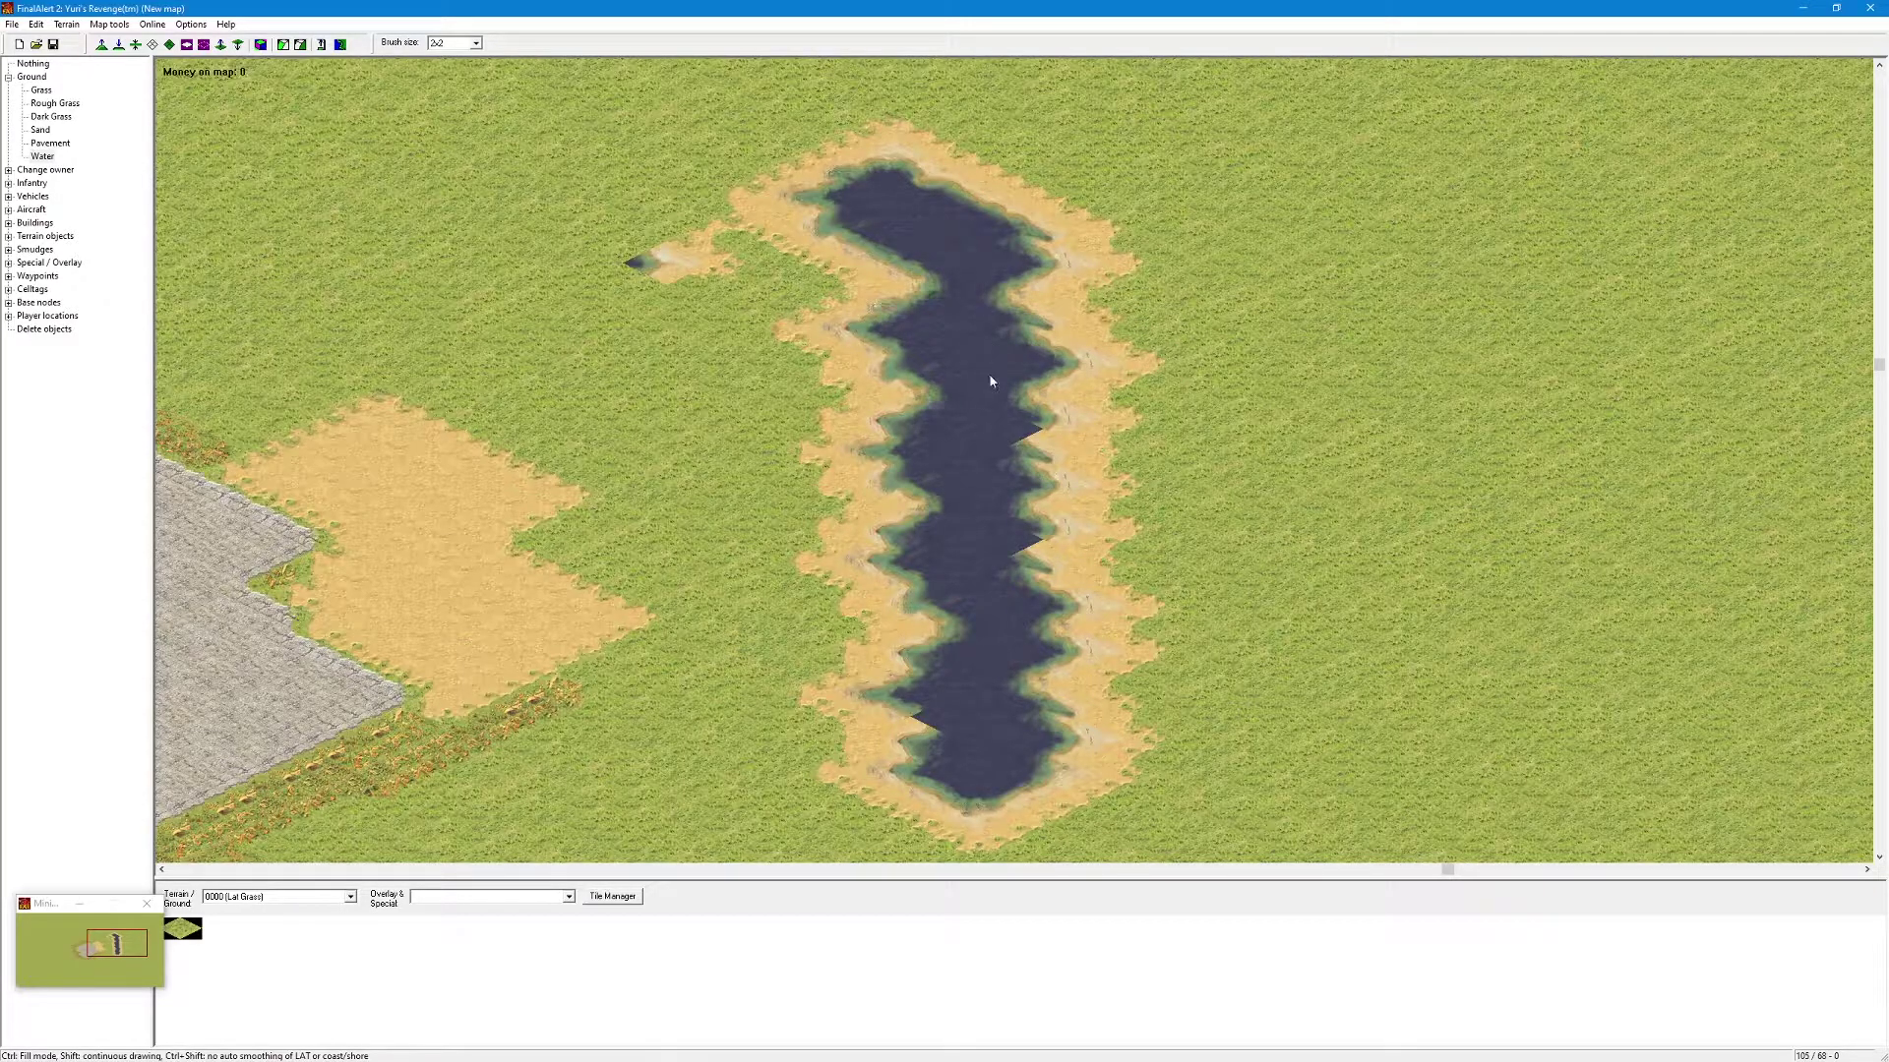
left_click(1023, 440)
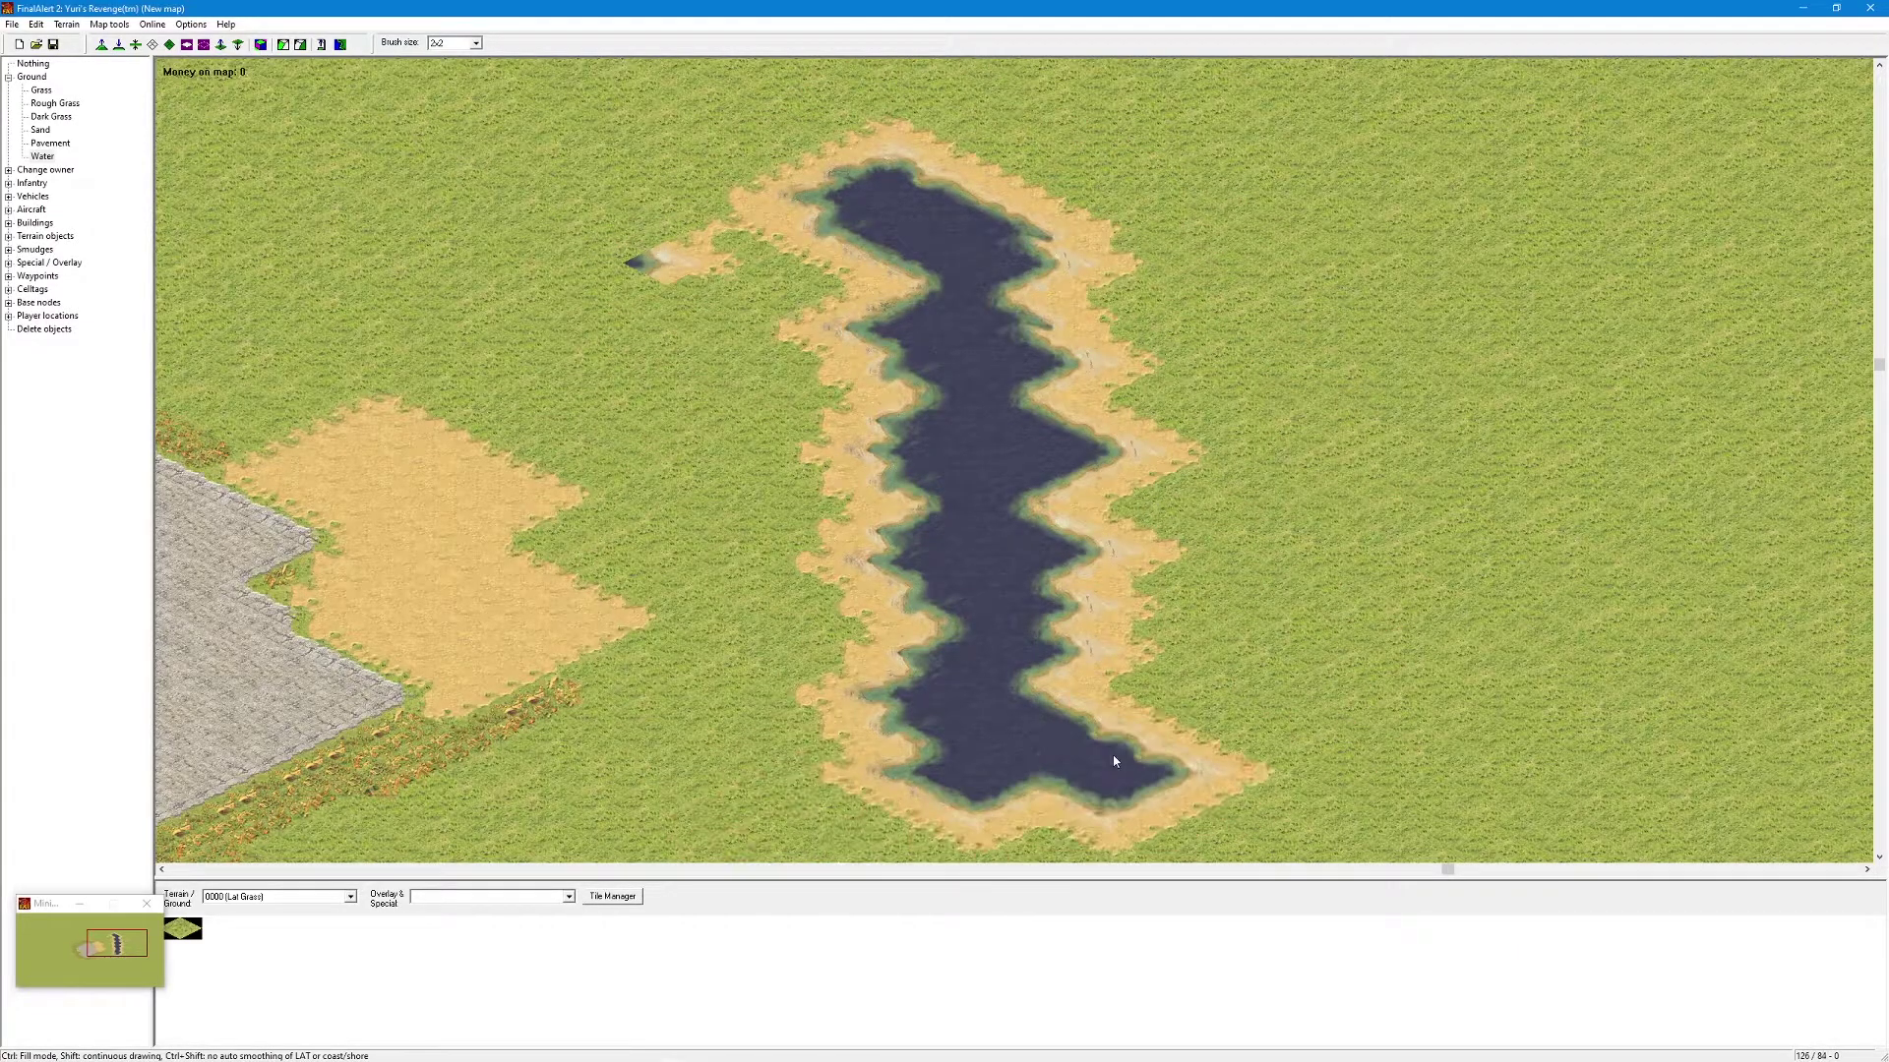
right_click(658, 254)
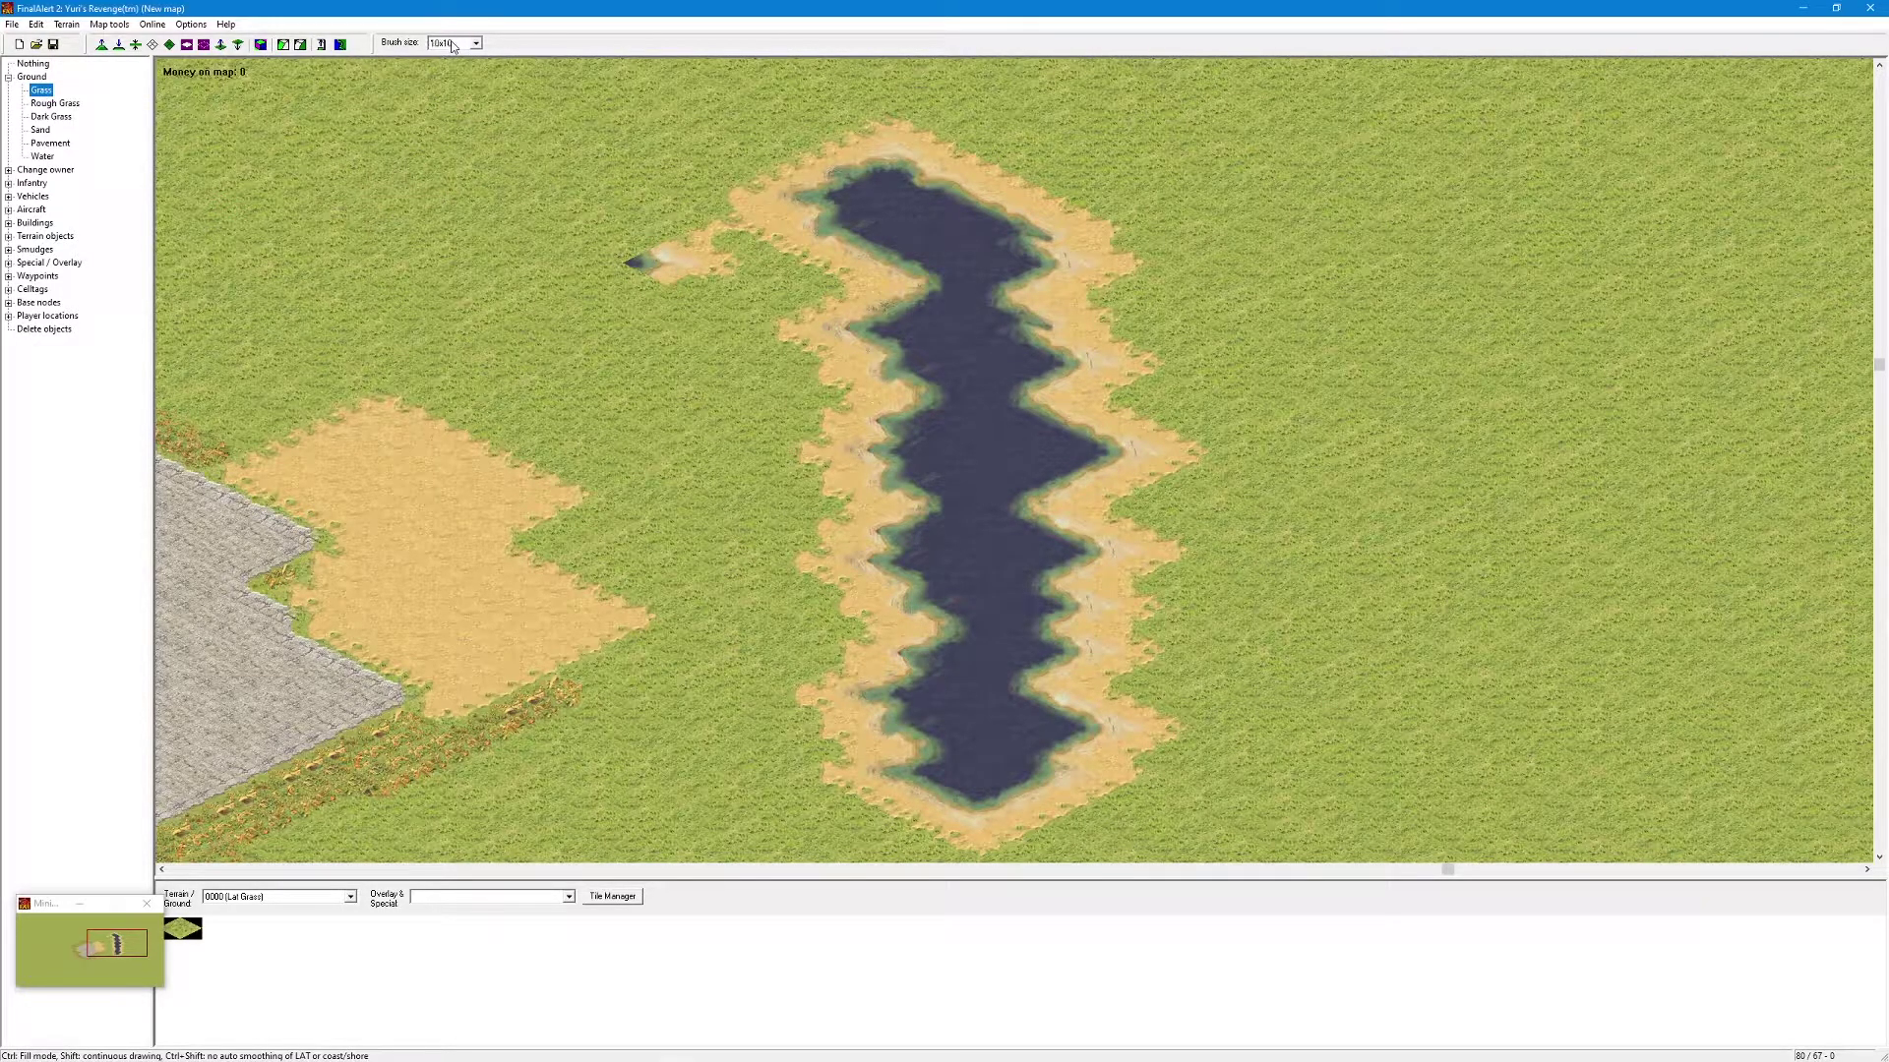
- Paint Grass with the 10x10 brush over the water strip, its shores and parts of the sand and pavement
left_click(616, 191)
mouse_move(939, 423)
right_mouse_down()
mouse_move(800, 441)
mouse_move(777, 413)
right_mouse_up()
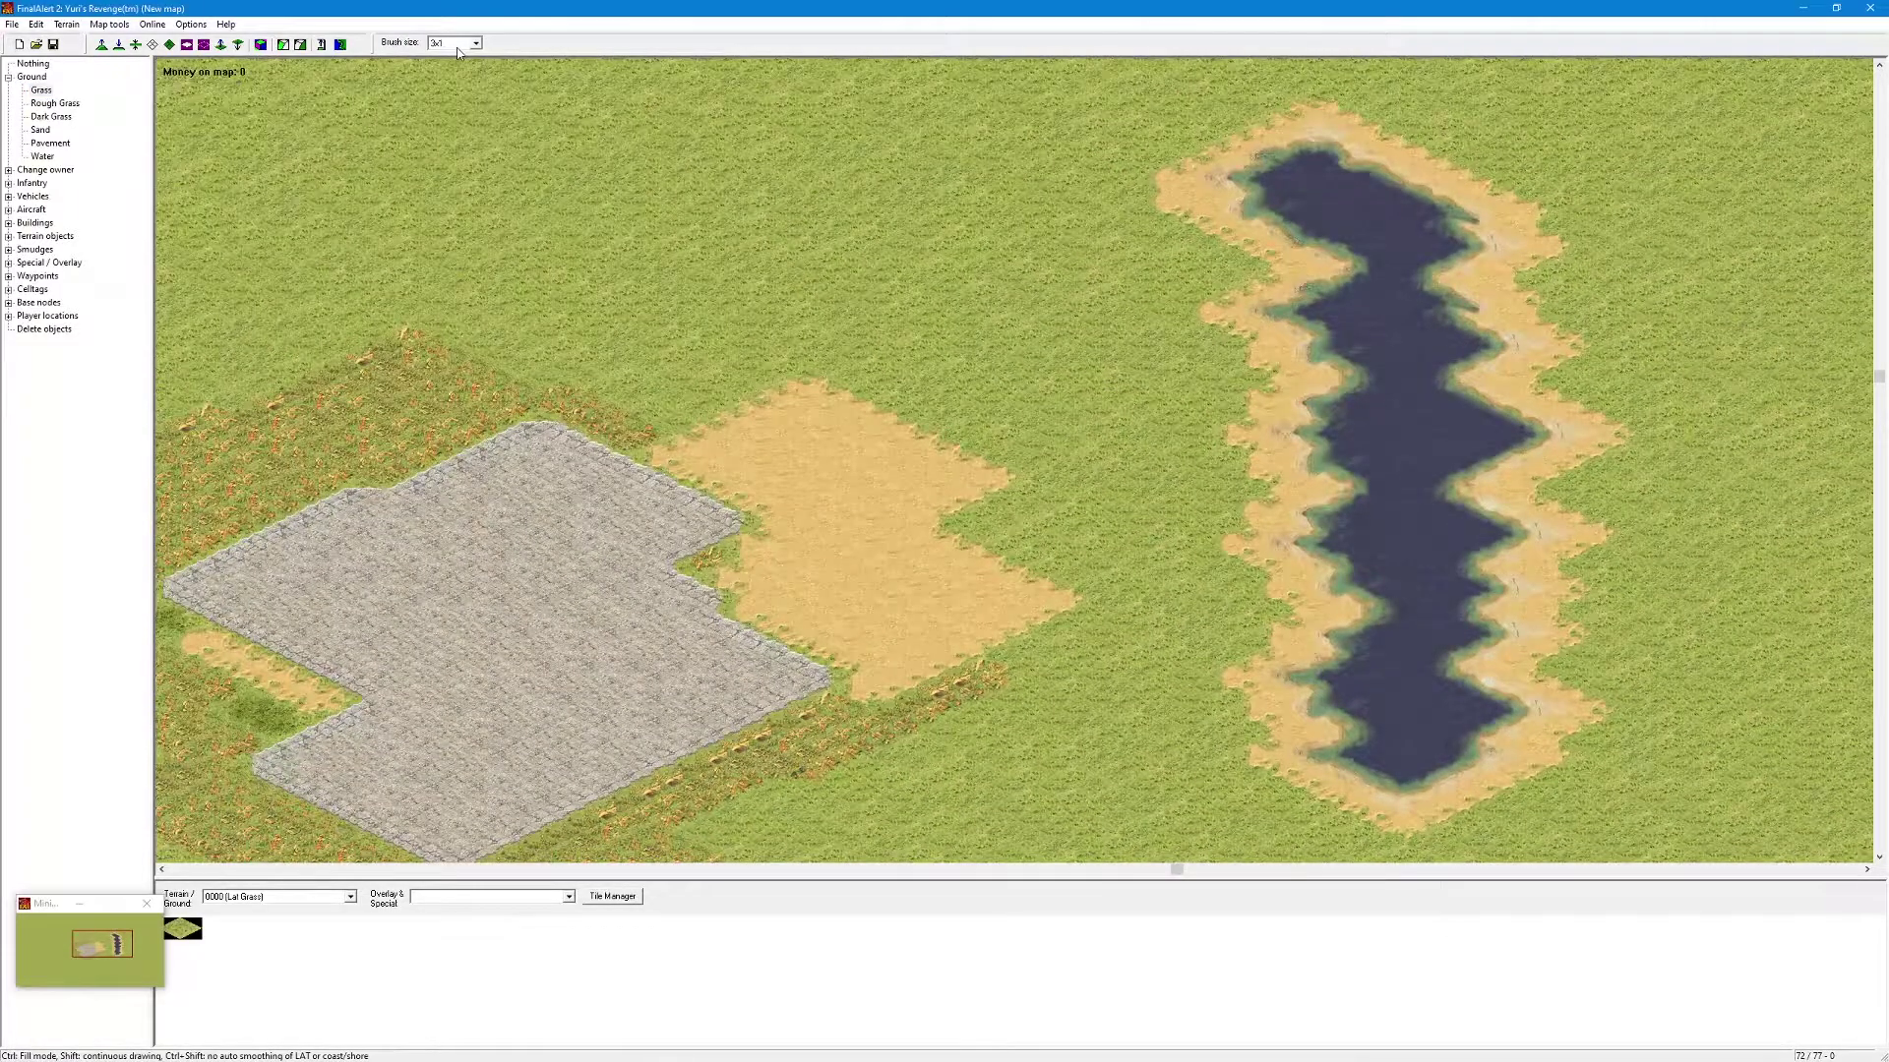
left_click(1352, 110)
mouse_move(1299, 239)
left_mouse_down()
mouse_move(1519, 261)
mouse_move(1396, 311)
mouse_move(1460, 476)
mouse_move(1456, 667)
mouse_move(1368, 748)
left_mouse_up()
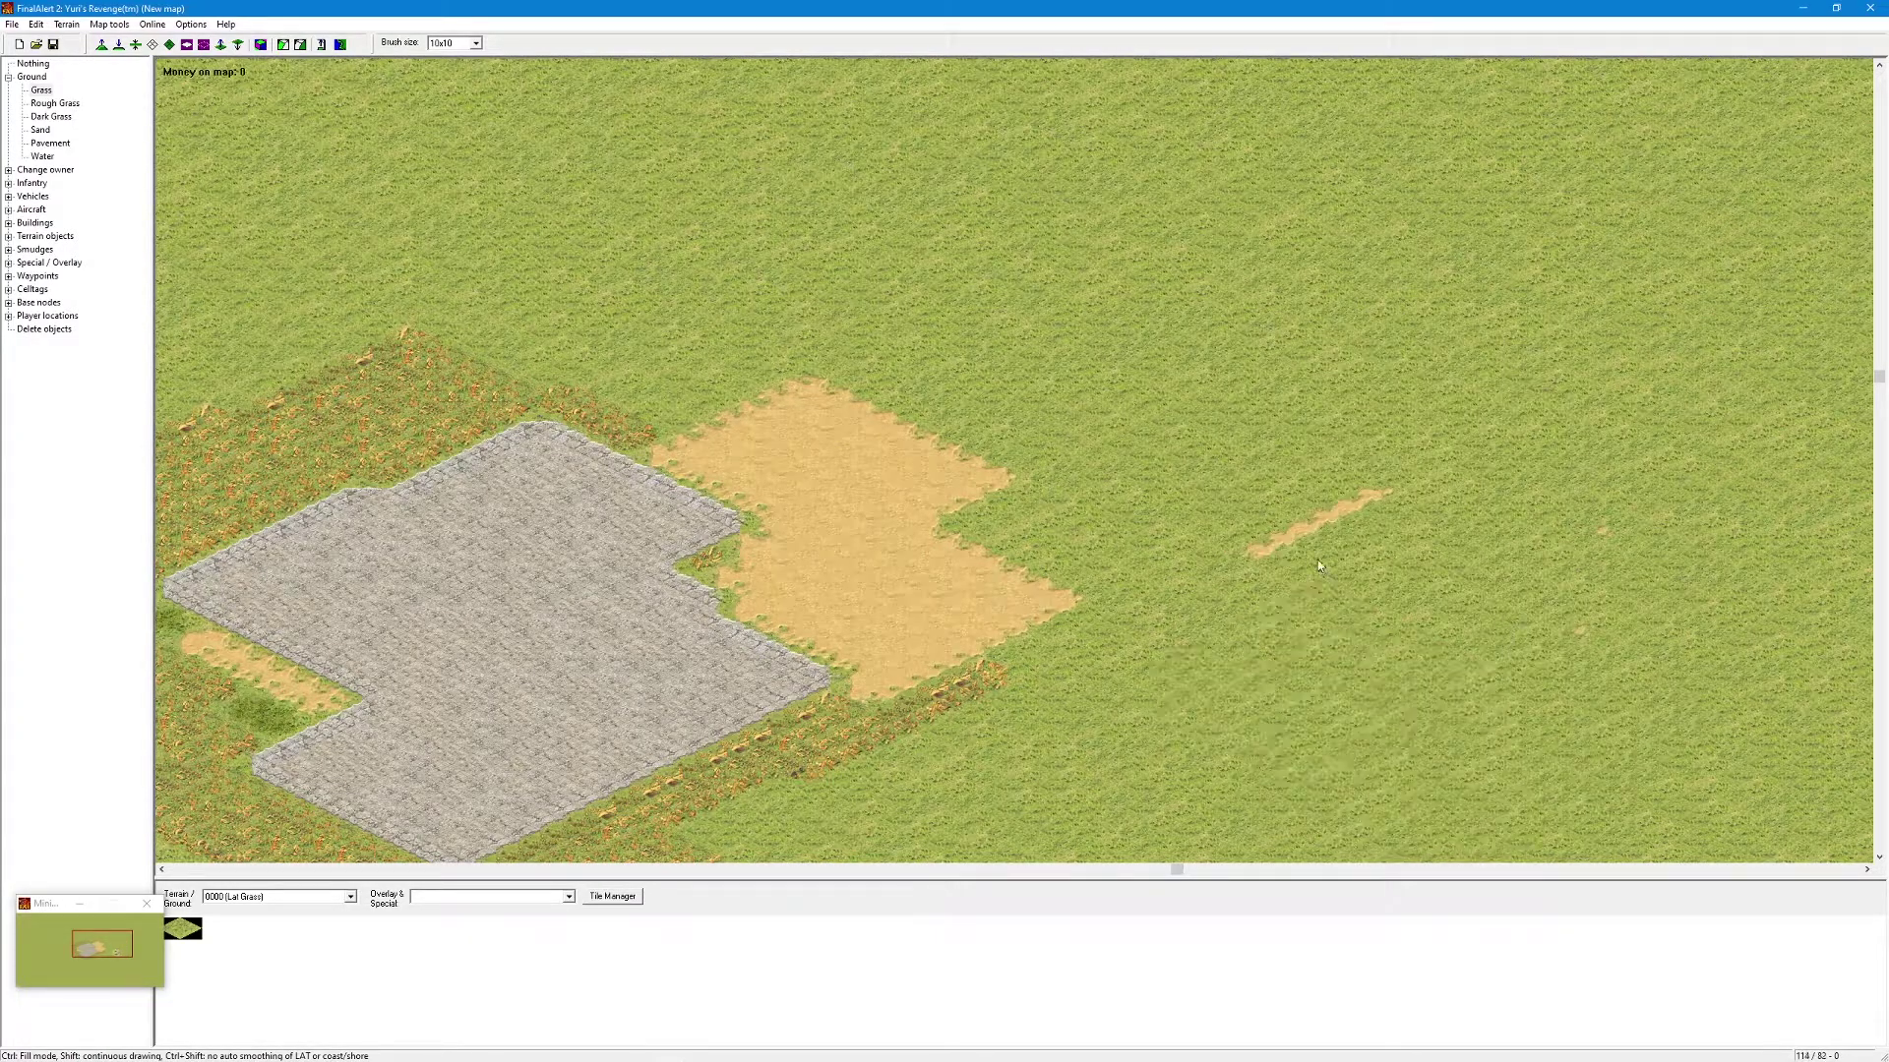
left_click(1309, 553)
left_click(851, 568)
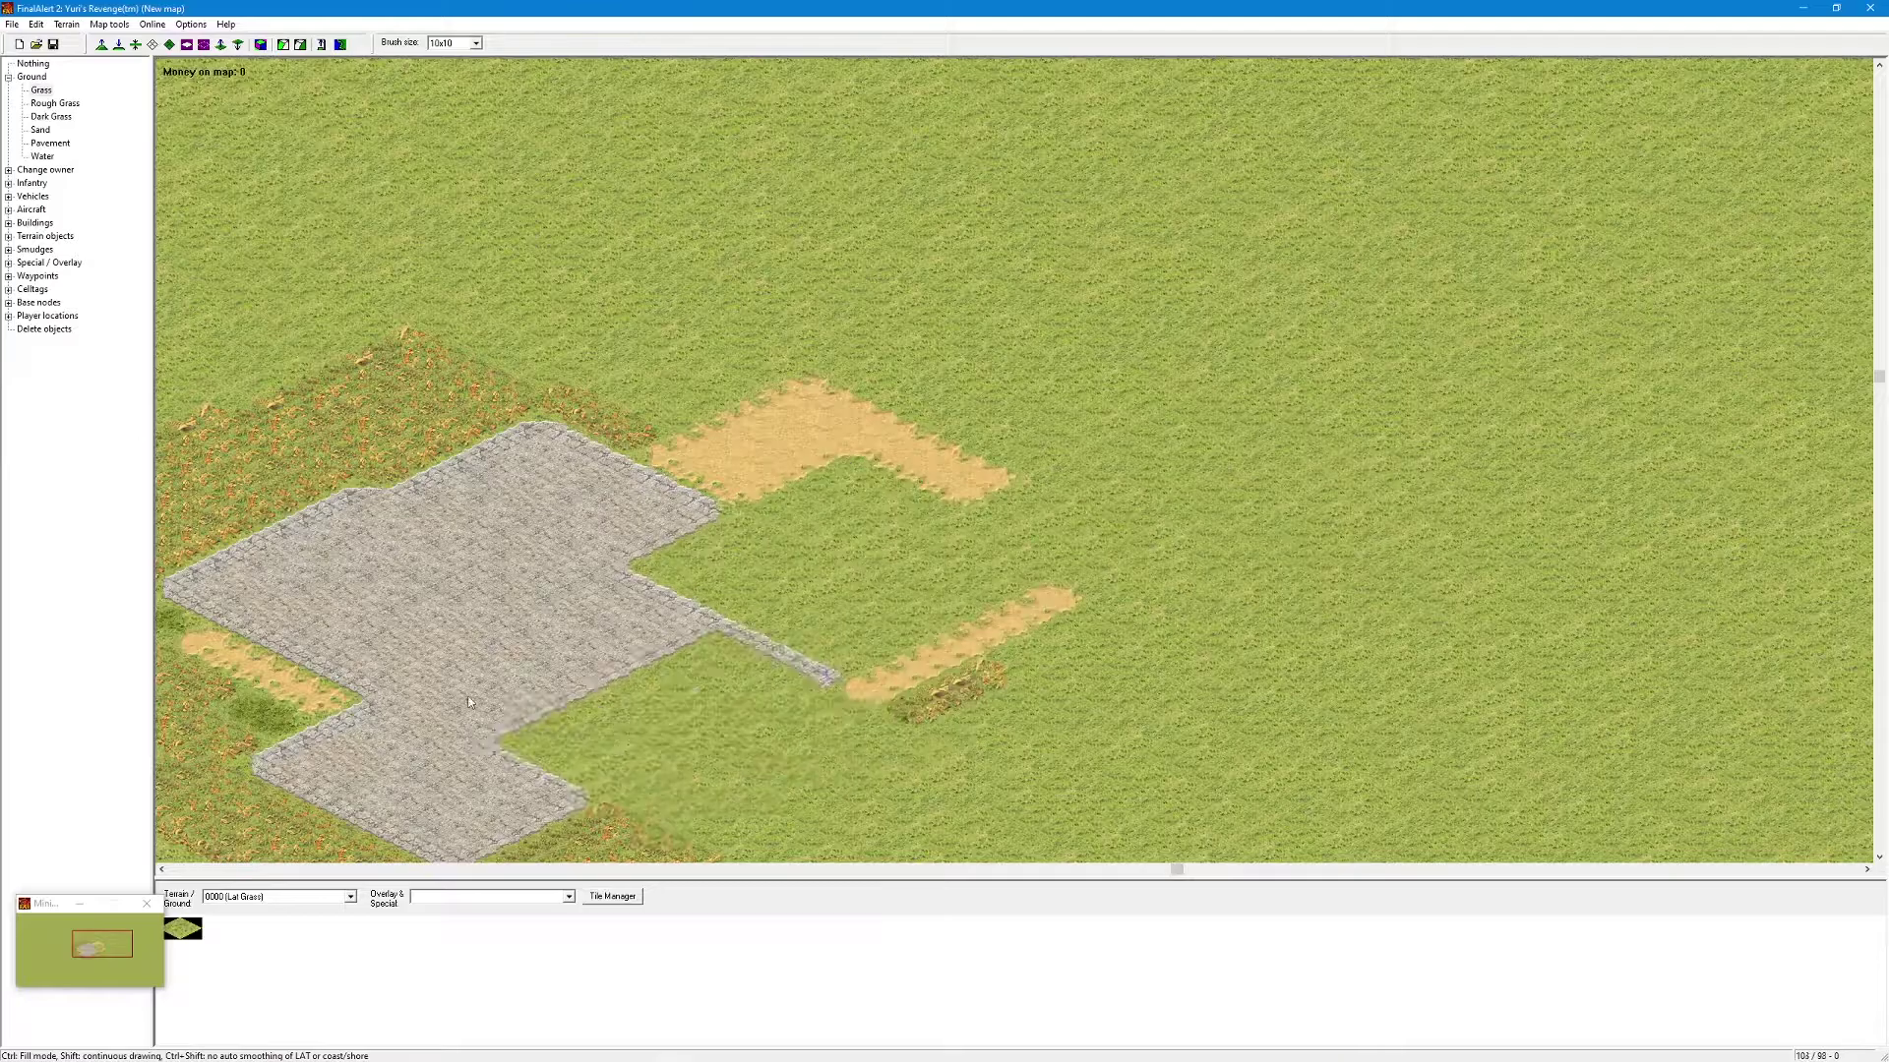